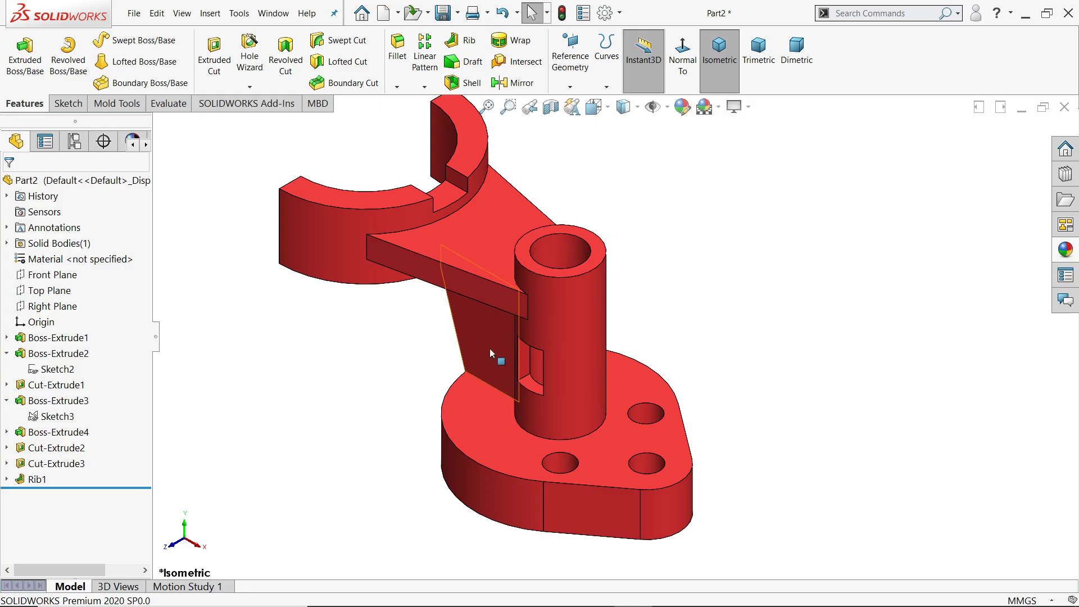
Step: Switch to the 2.PNG reference drawing and study the bracket's front and top view dimensions
{"action": "mouse_move", "coordinate": [414, 379]}
{"action": "middle_mouse_down"}
{"action": "mouse_move", "coordinate": [458, 258]}
{"action": "mouse_move", "coordinate": [494, 289]}
{"action": "mouse_move", "coordinate": [549, 303]}
{"action": "mouse_move", "coordinate": [584, 294]}
{"action": "mouse_move", "coordinate": [416, 293]}
{"action": "mouse_move", "coordinate": [398, 306]}
{"action": "mouse_move", "coordinate": [434, 366]}
{"action": "mouse_move", "coordinate": [222, 310]}
{"action": "mouse_move", "coordinate": [379, 325]}
{"action": "mouse_move", "coordinate": [417, 360]}
{"action": "middle_mouse_up"}
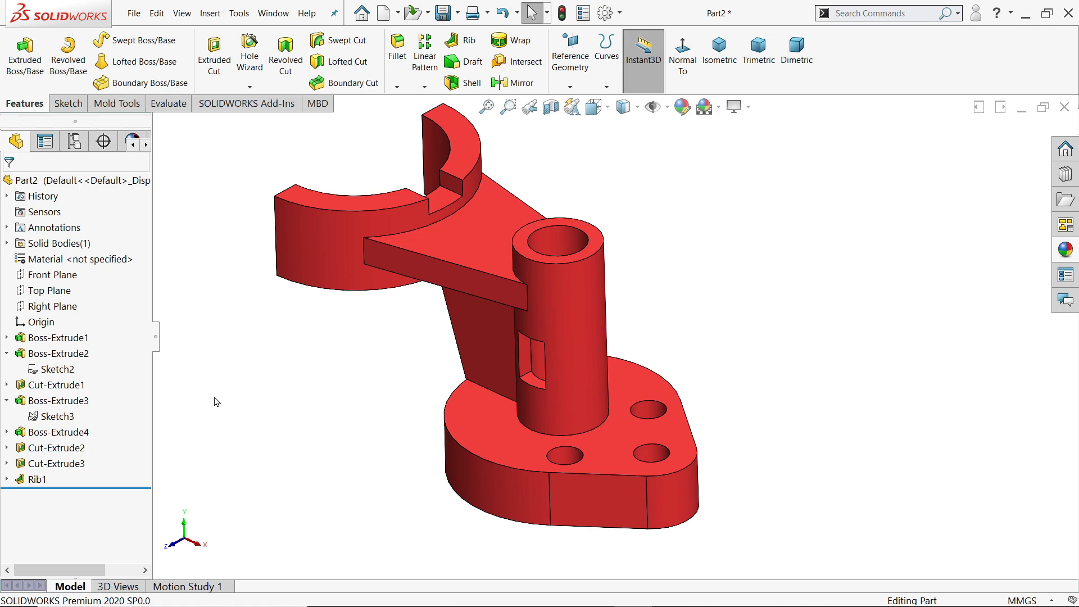
{"action": "scroll", "coordinate": [342, 373], "scroll_direction": "up", "scroll_amount": 2}
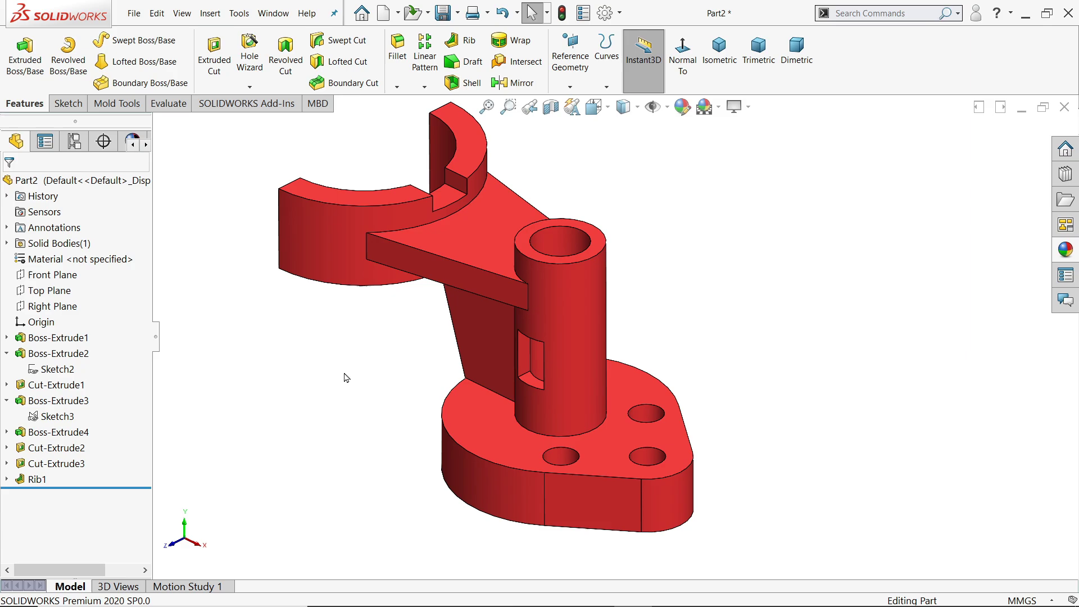
{"action": "scroll", "coordinate": [513, 351], "scroll_direction": "up", "scroll_amount": 2}
{"action": "scroll", "coordinate": [513, 351], "scroll_direction": "down", "scroll_amount": 3}
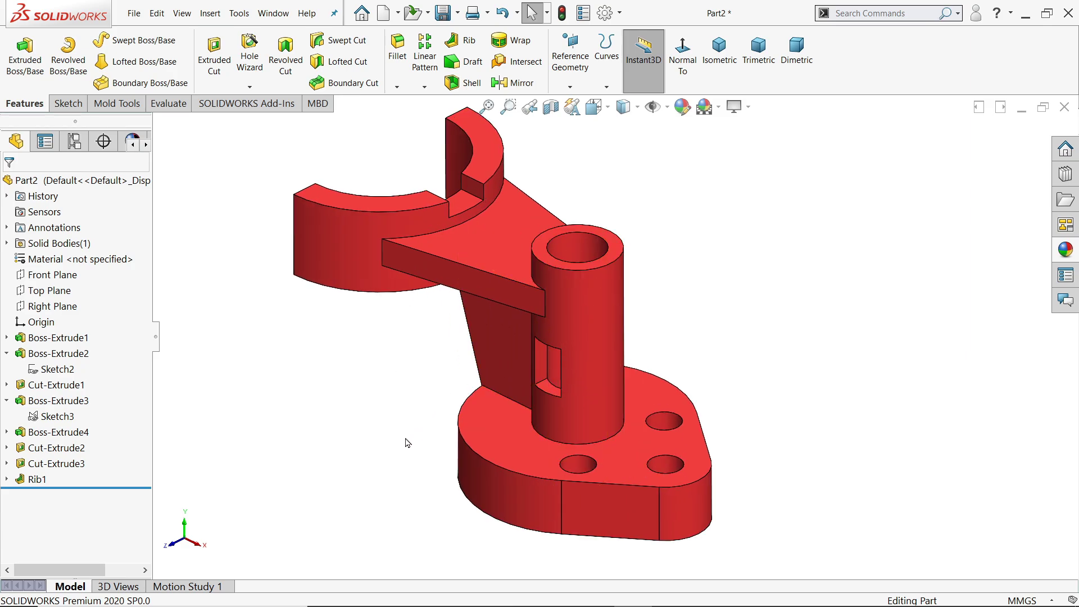
{"action": "key", "text": "alt+Tab"}
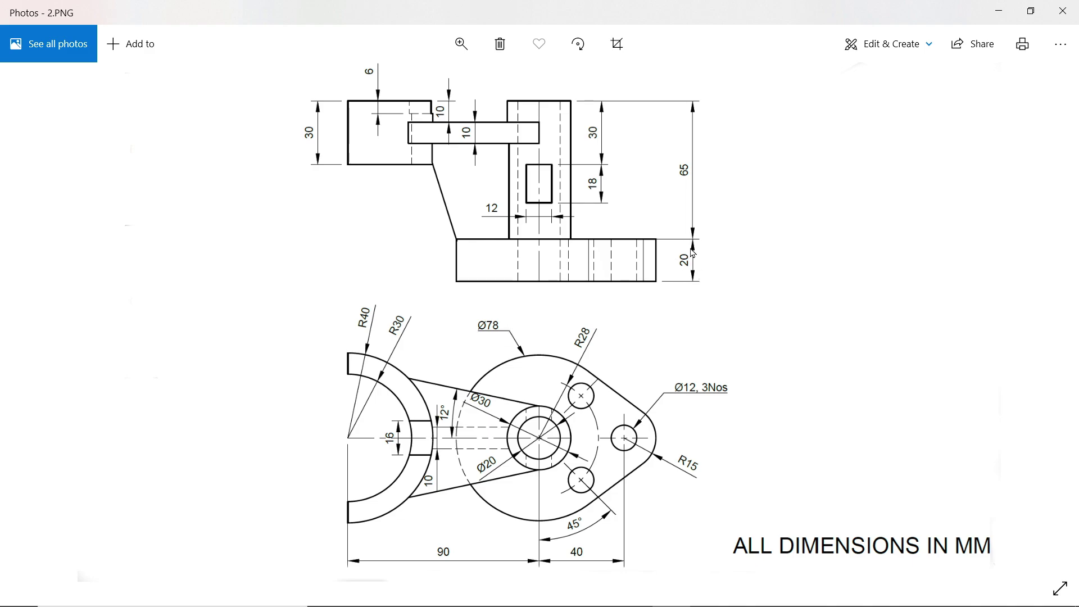
Step: Return to SOLIDWORKS and create a new part document
{"action": "left_click", "coordinate": [1000, 14]}
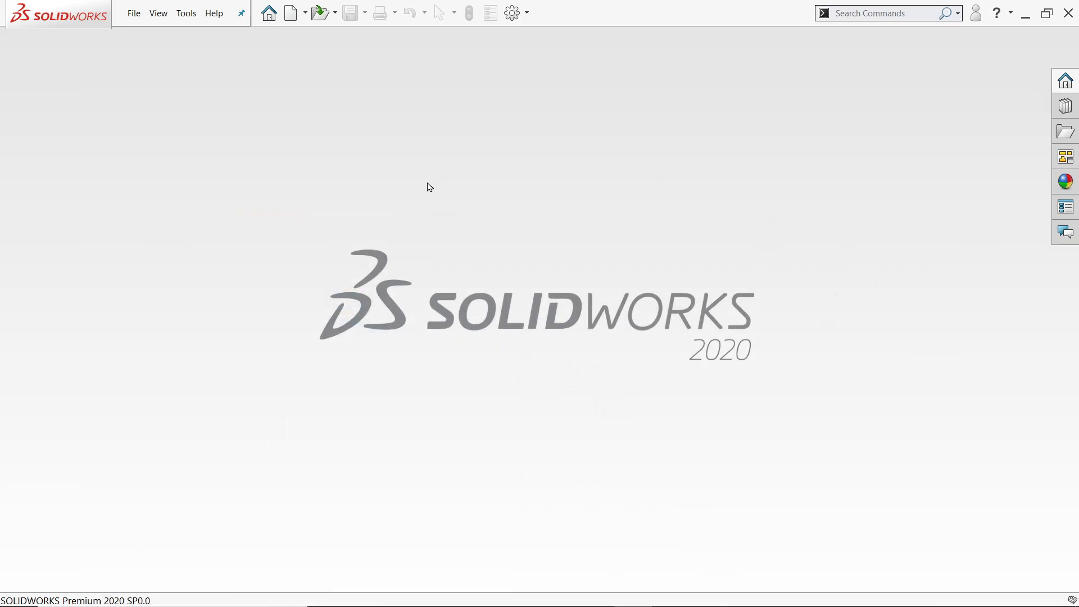
{"action": "left_click", "coordinate": [134, 13]}
{"action": "left_click", "coordinate": [153, 34]}
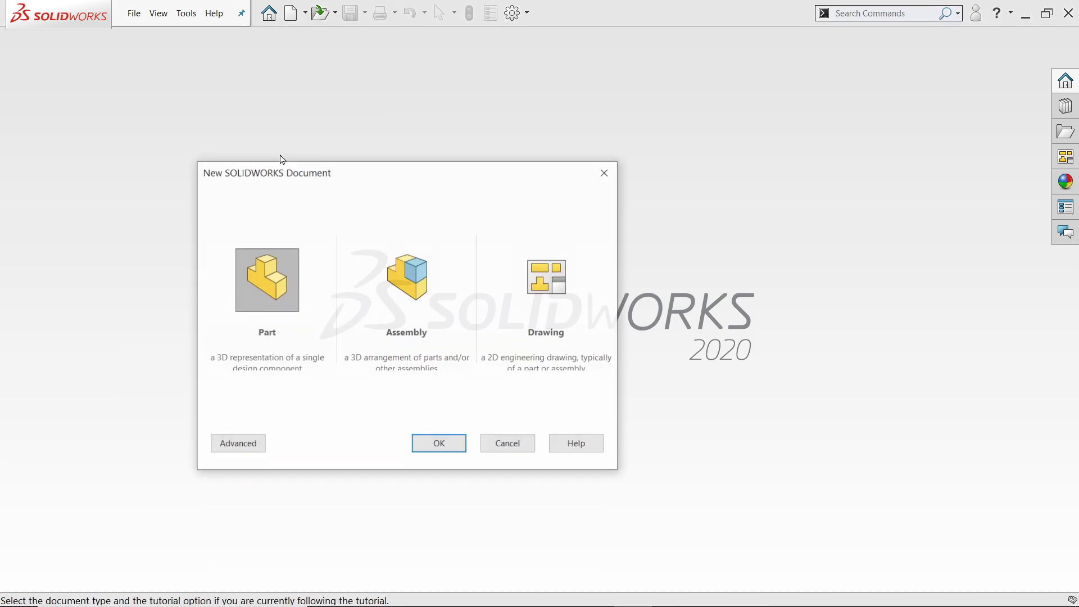
{"action": "left_click", "coordinate": [442, 444]}
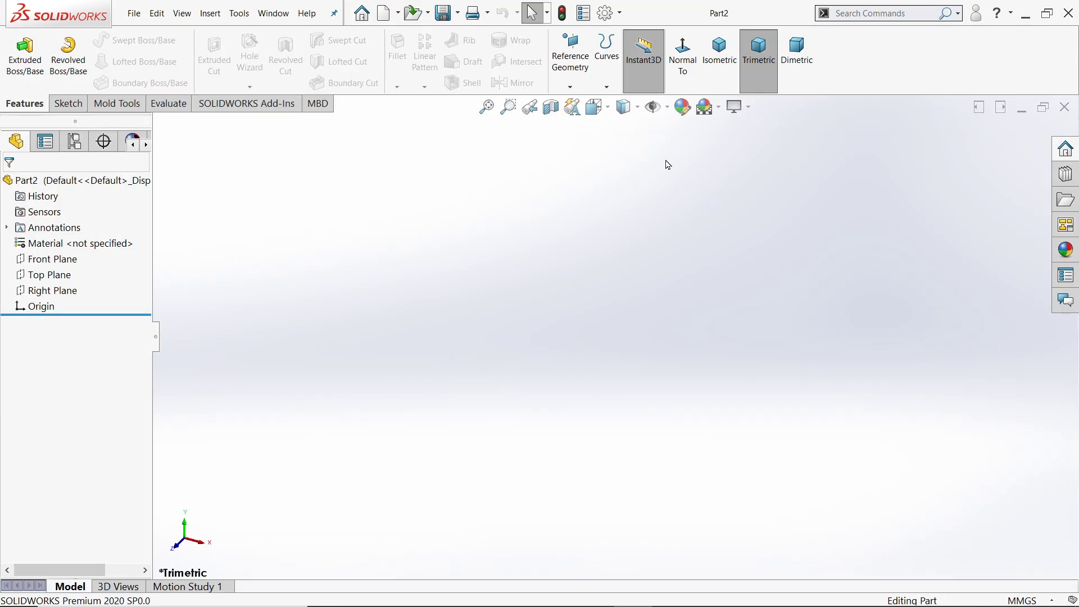
Step: Apply the Plain White scene, keep MMGS units, and start an Extruded Boss/Base
{"action": "left_click", "coordinate": [718, 107]}
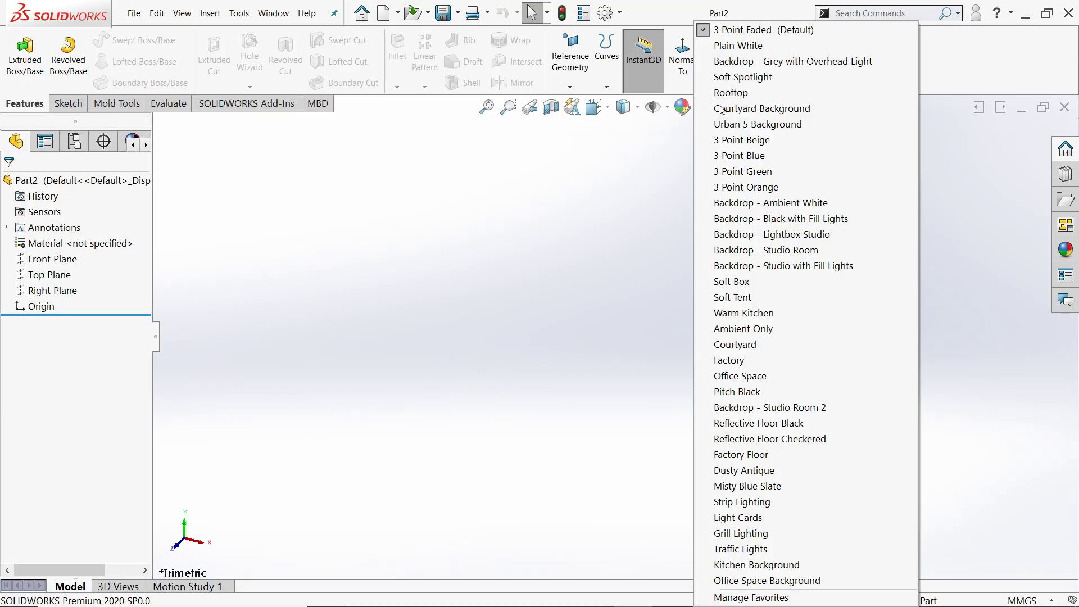
{"action": "left_click", "coordinate": [741, 47]}
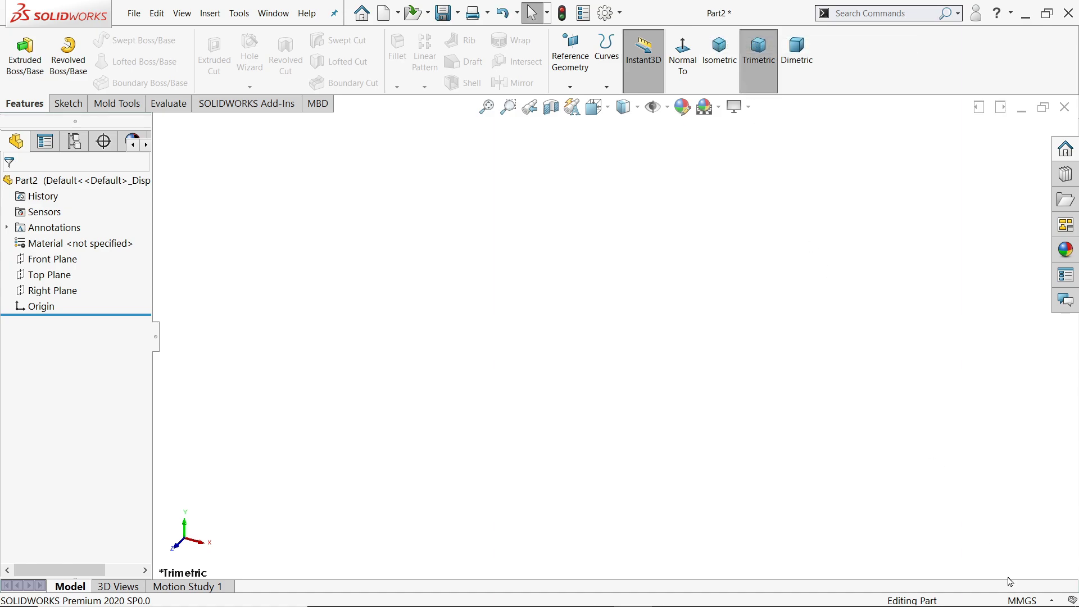
{"action": "left_click", "coordinate": [1022, 600]}
{"action": "left_click", "coordinate": [697, 364]}
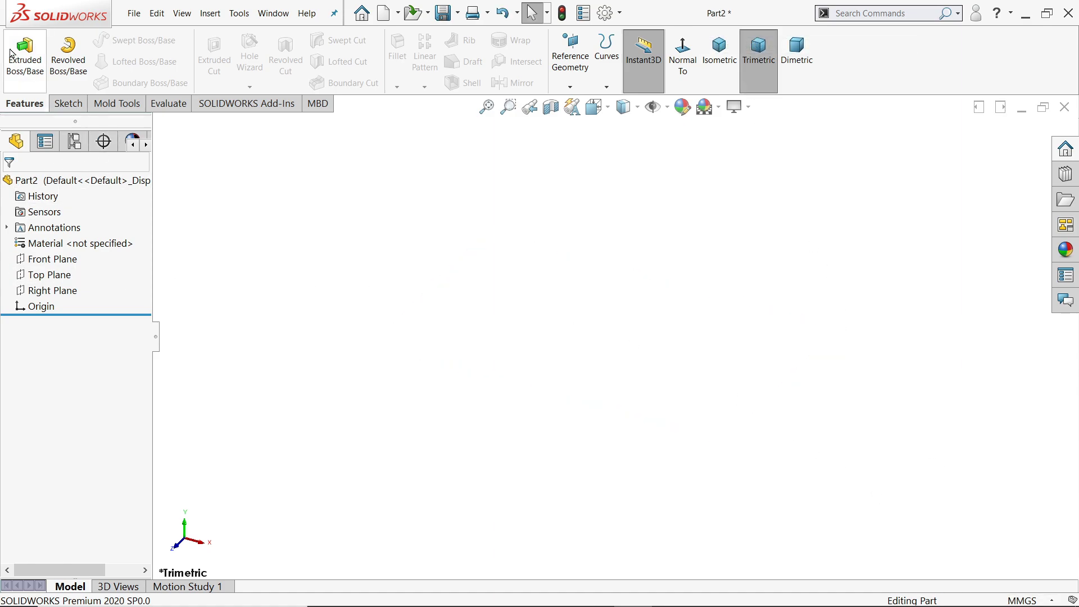
{"action": "left_click", "coordinate": [23, 69]}
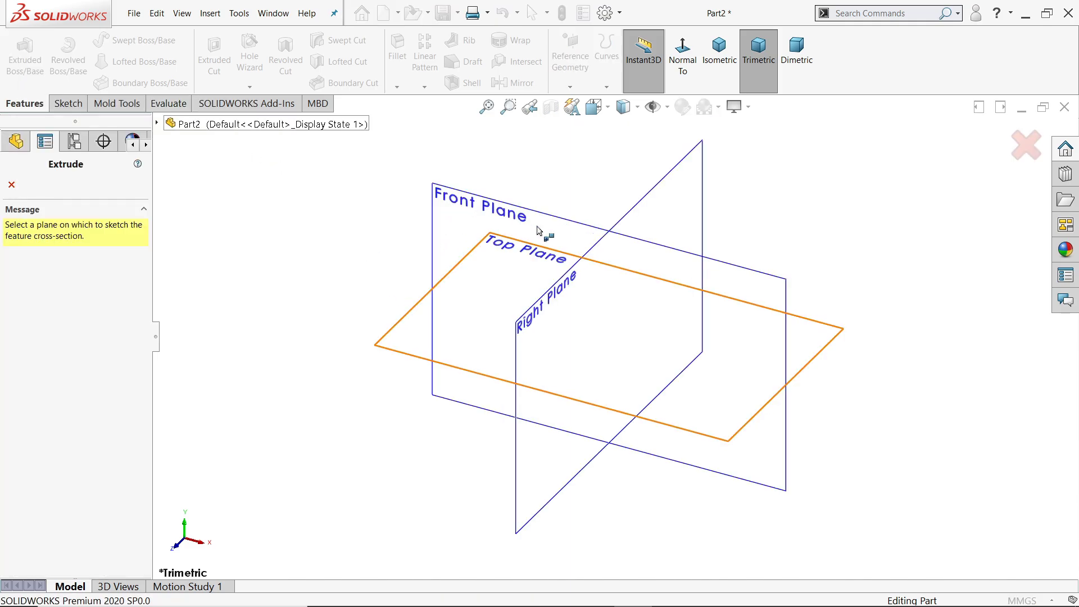
Step: On the Top Plane, draw a Ø78 circle at the origin and a Ø30 circle to its right
{"action": "left_click", "coordinate": [380, 351]}
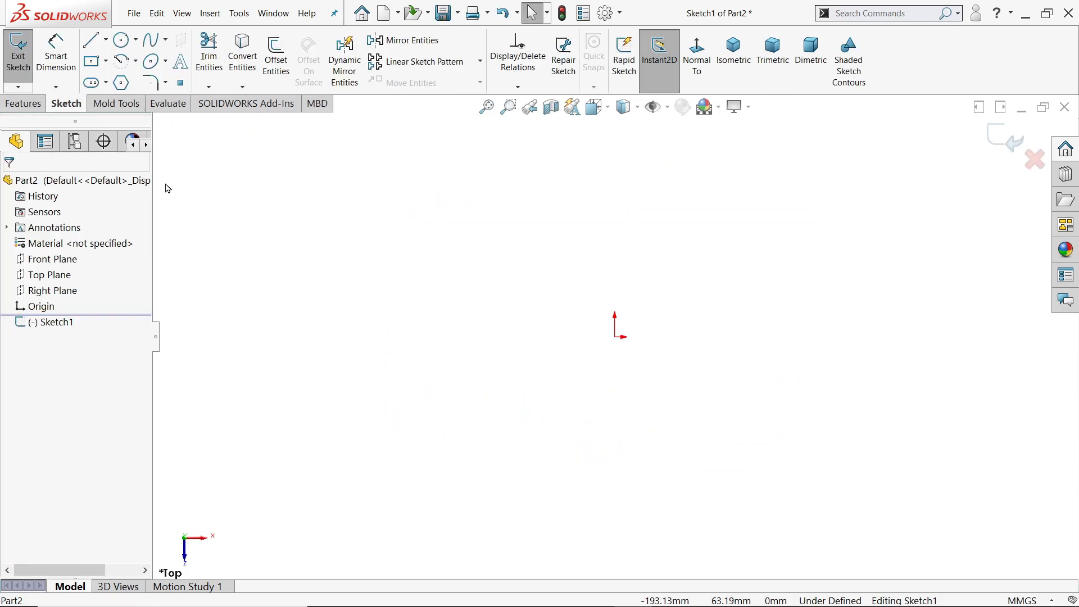
{"action": "left_click", "coordinate": [120, 39]}
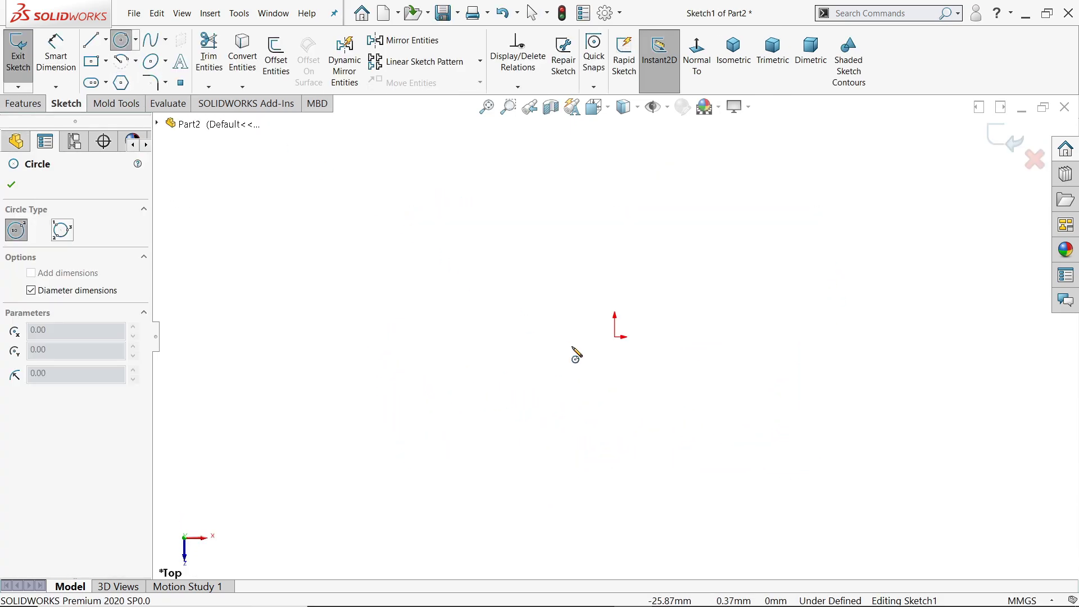
{"action": "left_click", "coordinate": [614, 337]}
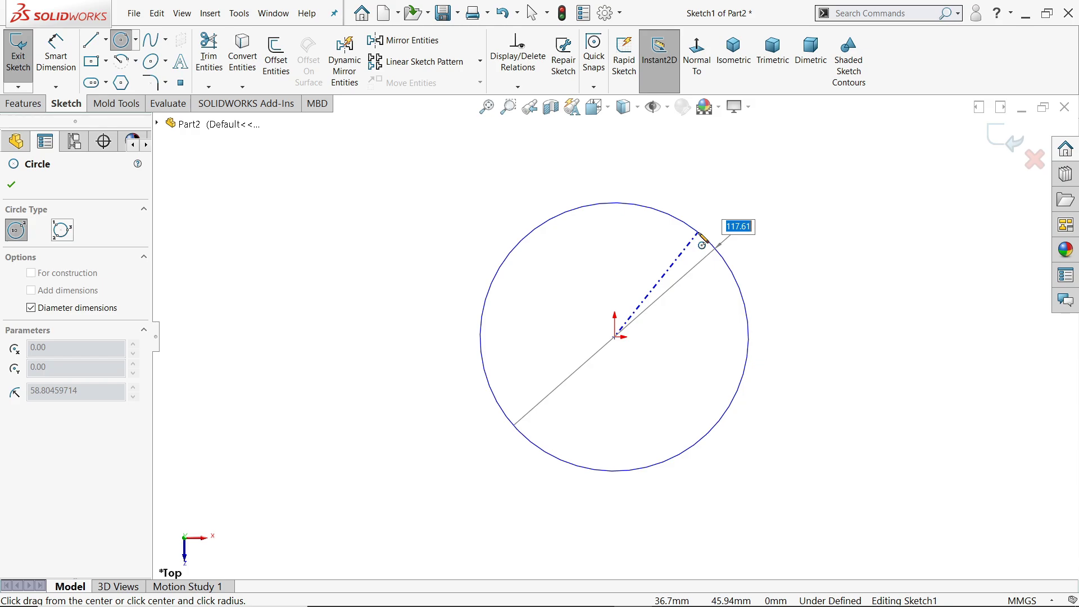
{"action": "type", "text": "78"}
{"action": "key", "text": "Return"}
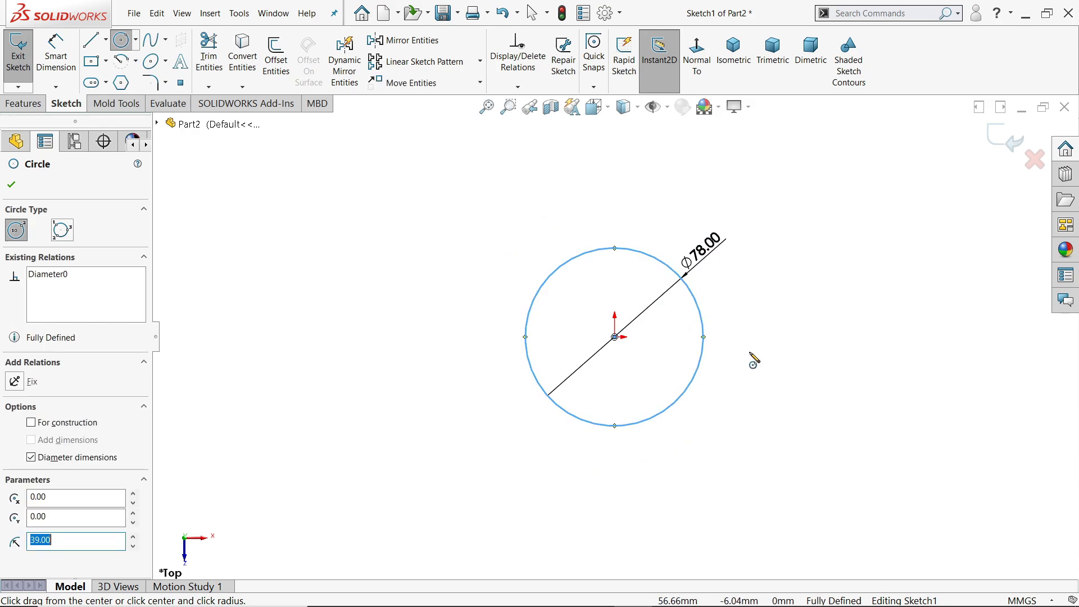
{"action": "left_click", "coordinate": [789, 336]}
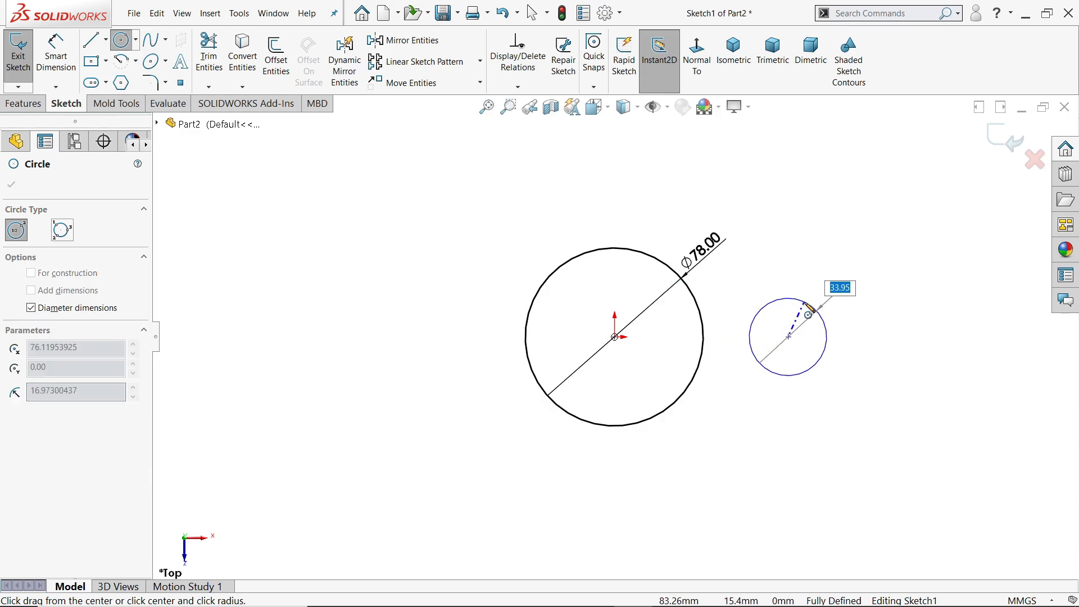
{"action": "type", "text": "15*2"}
{"action": "key", "text": "Return"}
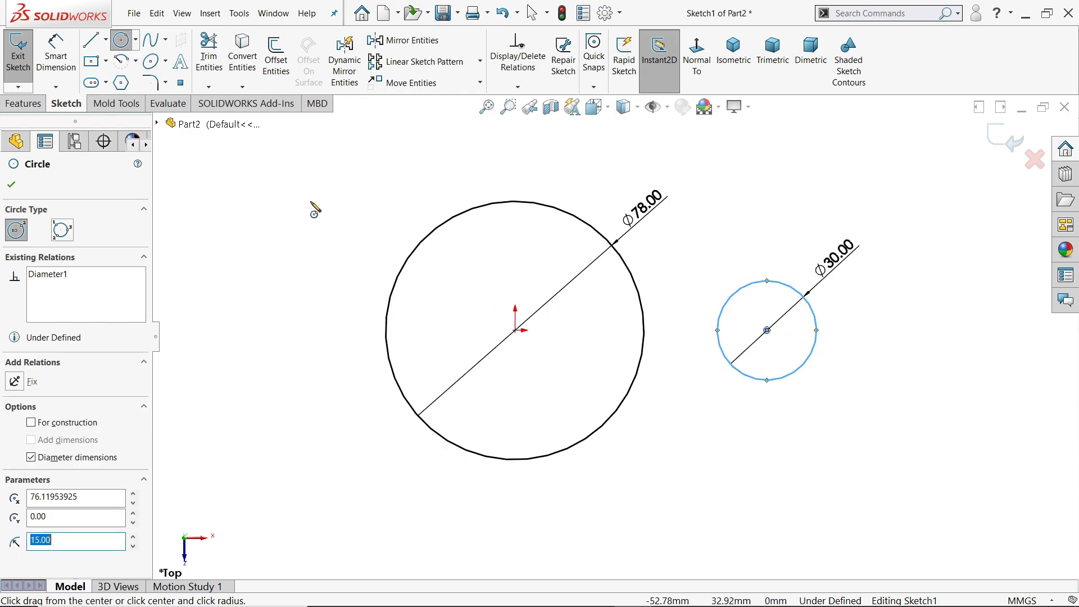
Step: Dimension the distance between the two circle centres as 40 mm
{"action": "left_click", "coordinate": [63, 60]}
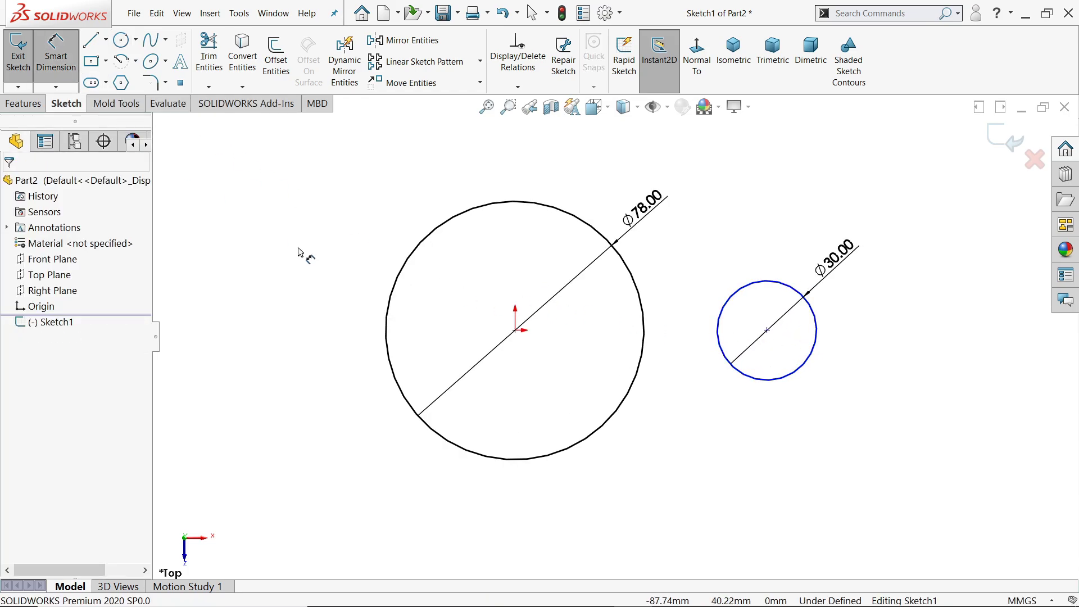
{"action": "left_click", "coordinate": [516, 330]}
{"action": "left_click", "coordinate": [767, 331]}
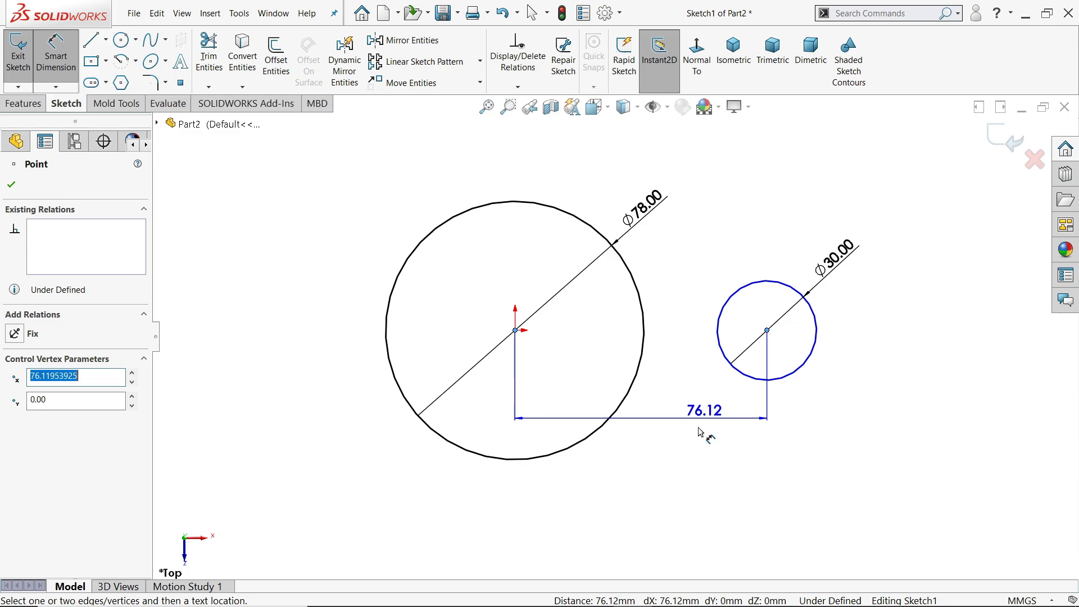
{"action": "left_click", "coordinate": [645, 488]}
{"action": "type", "text": "40"}
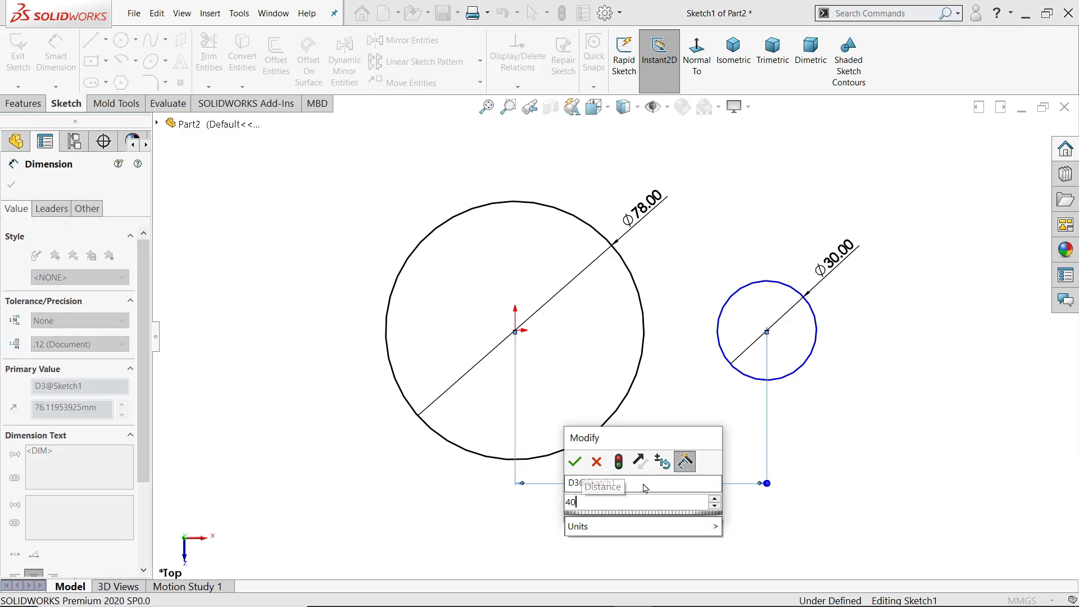
{"action": "key", "text": "Return"}
{"action": "scroll", "coordinate": [636, 381], "scroll_direction": "down", "scroll_amount": 2}
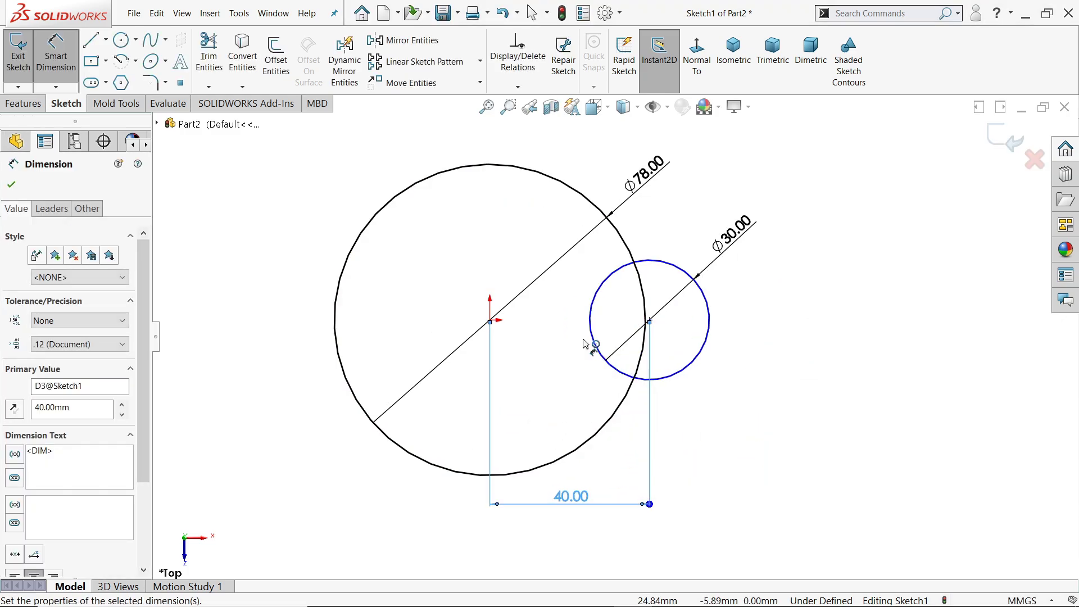
Step: Add a Horizontal relation between the Ø30 circle's centre and the origin
{"action": "right_click", "coordinate": [529, 190]}
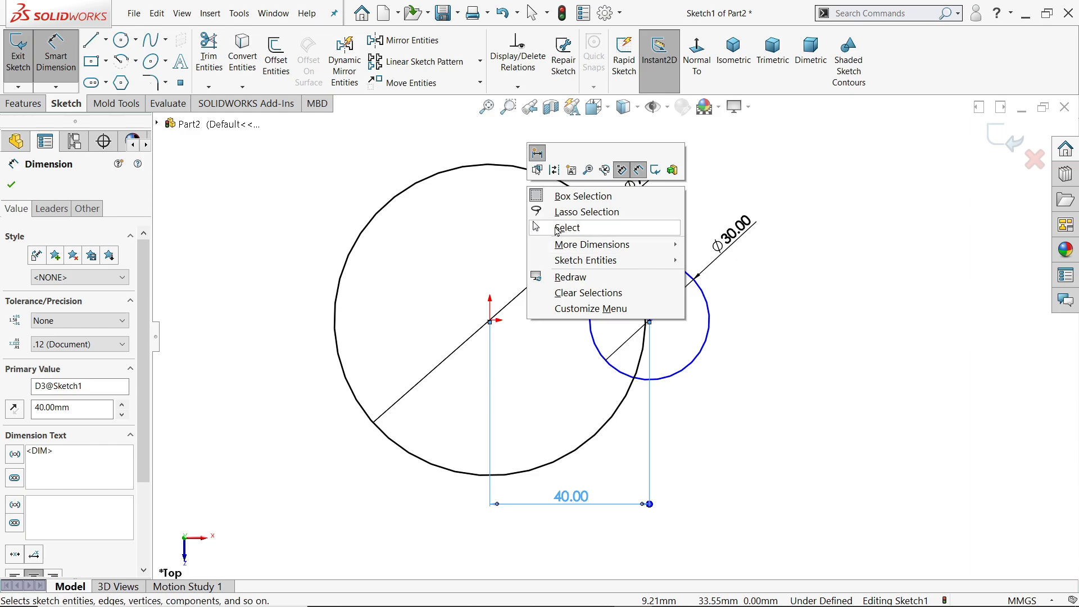
{"action": "left_click", "coordinate": [566, 227]}
{"action": "left_click", "coordinate": [649, 321]}
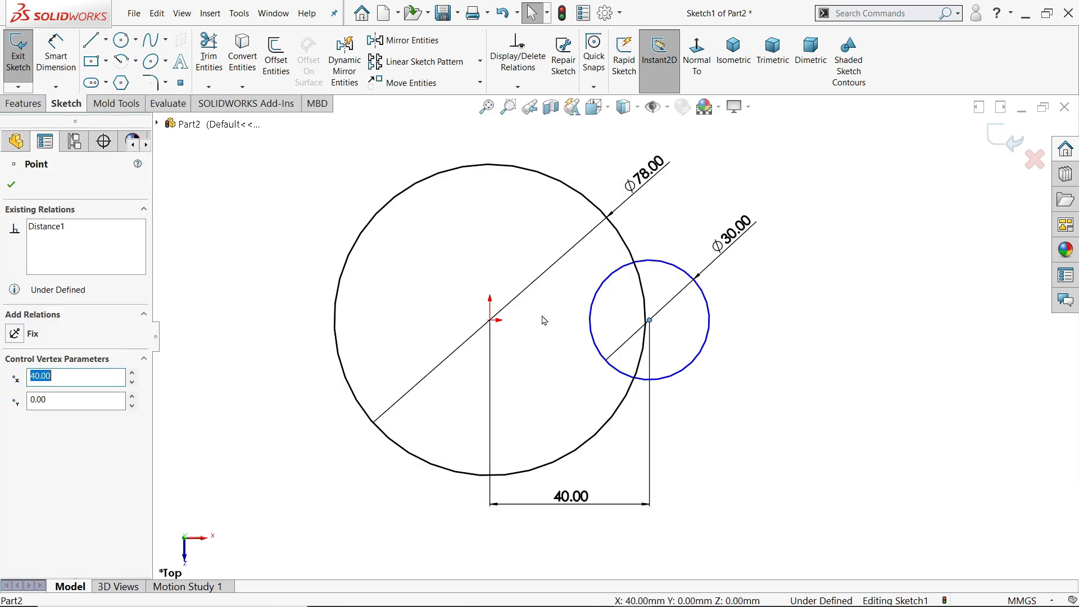
{"action": "left_click", "coordinate": [492, 323], "text": "ctrl"}
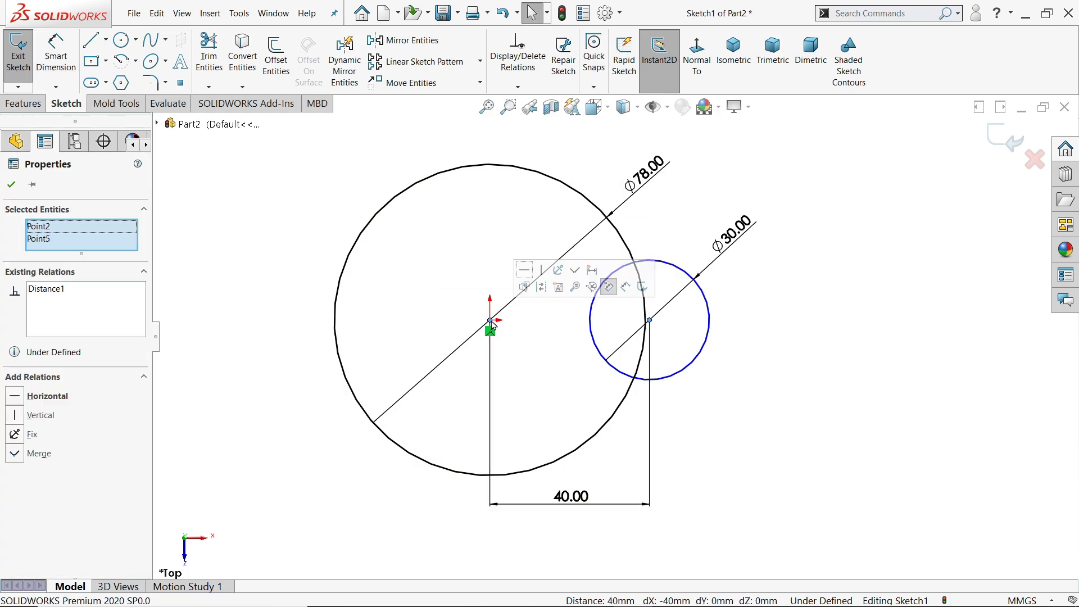
{"action": "left_click", "coordinate": [523, 274]}
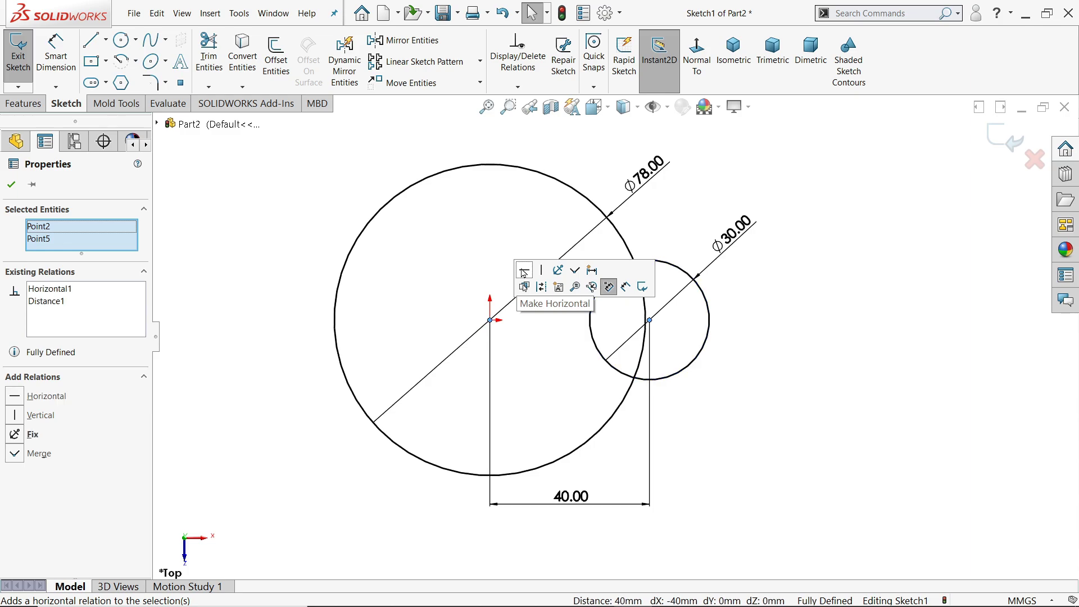
{"action": "left_click", "coordinate": [808, 318]}
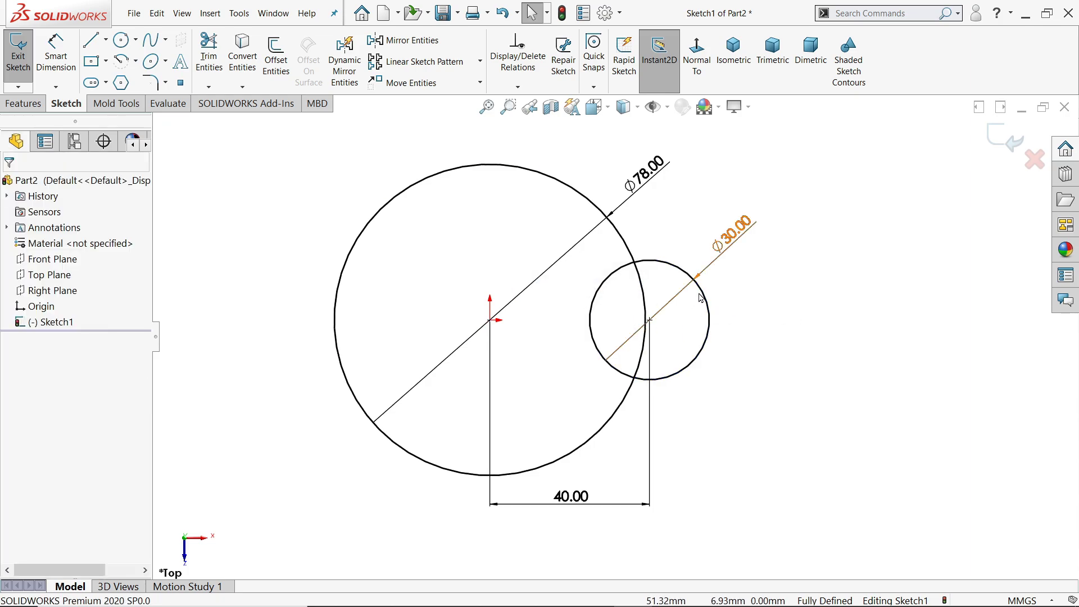
Step: Draw a construction centerline from the Ø30 centre to the origin, plus a slanted one downward
{"action": "left_click", "coordinate": [106, 39]}
{"action": "left_click", "coordinate": [140, 72]}
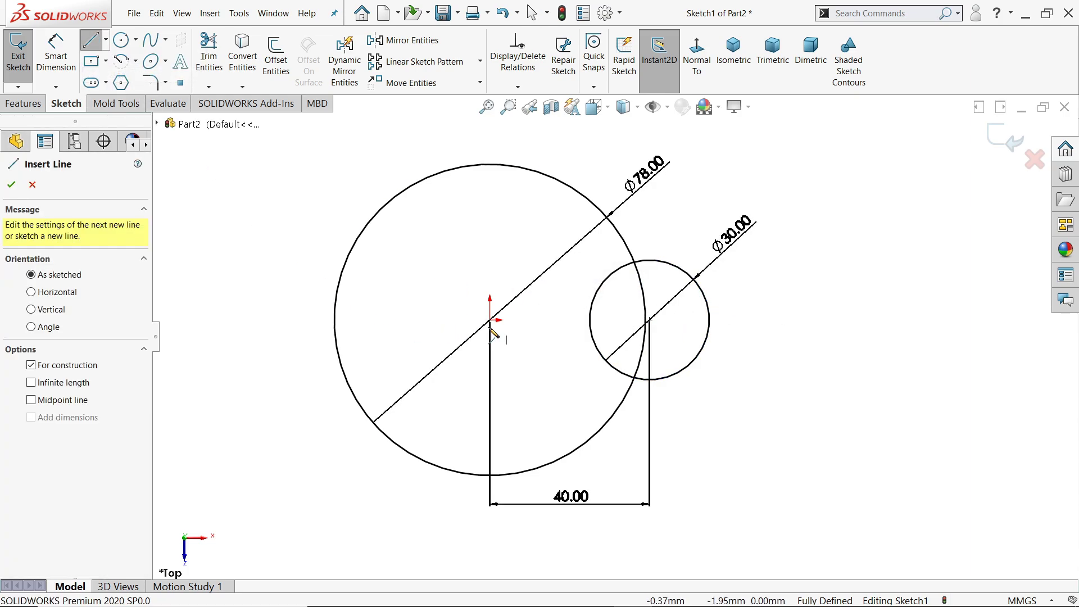
{"action": "left_click", "coordinate": [671, 327]}
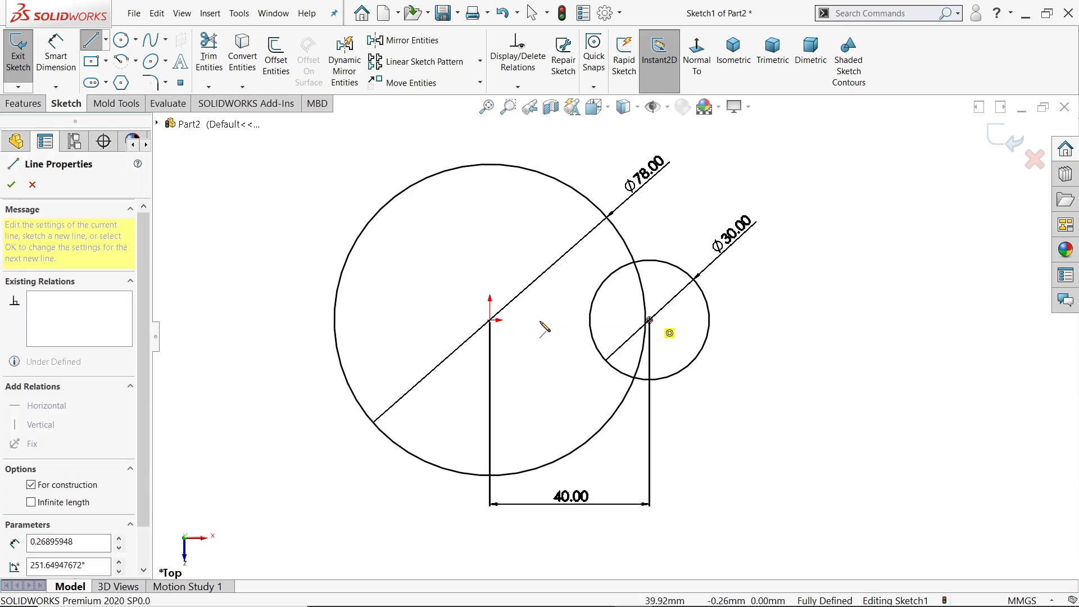
{"action": "left_click", "coordinate": [491, 321]}
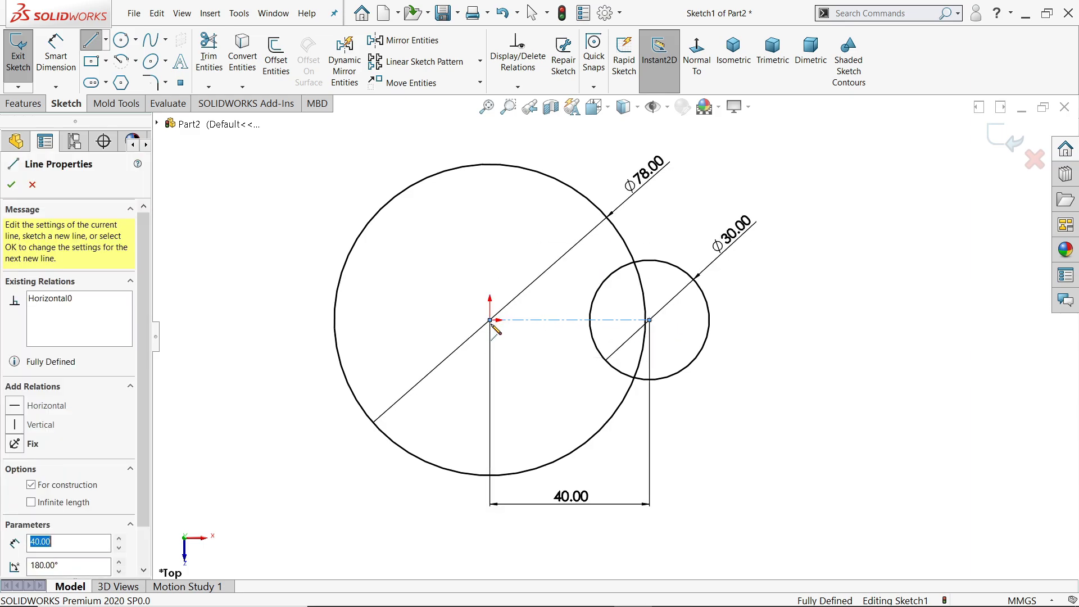
{"action": "left_click", "coordinate": [558, 413]}
{"action": "right_click", "coordinate": [698, 407]}
{"action": "left_click", "coordinate": [731, 416]}
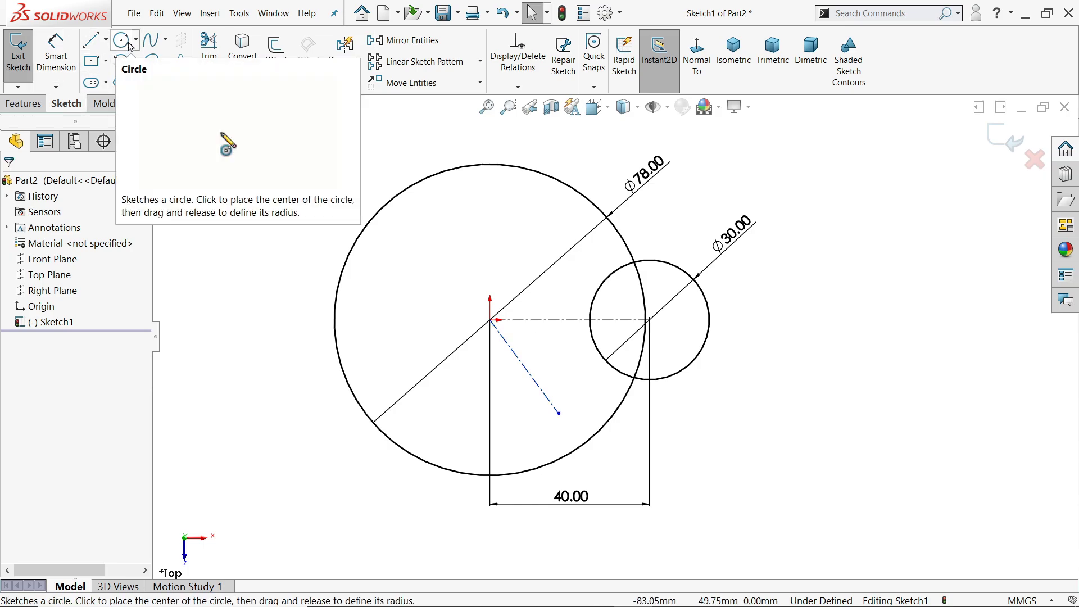
Step: Inspect the origin point's relations, then expand and collapse the feature tree
{"action": "left_click", "coordinate": [489, 323]}
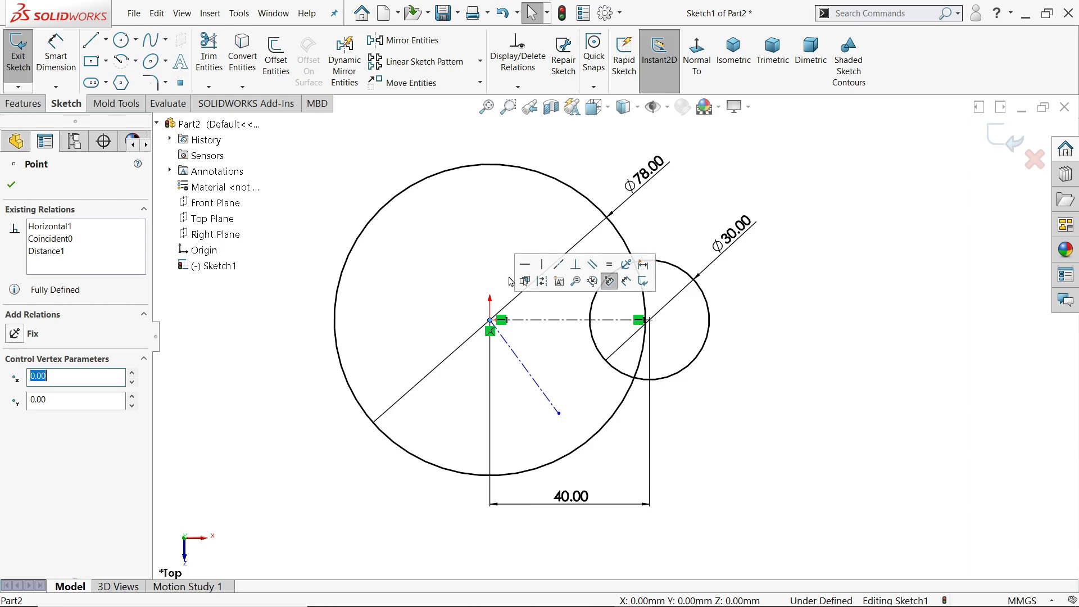
{"action": "left_click", "coordinate": [331, 180]}
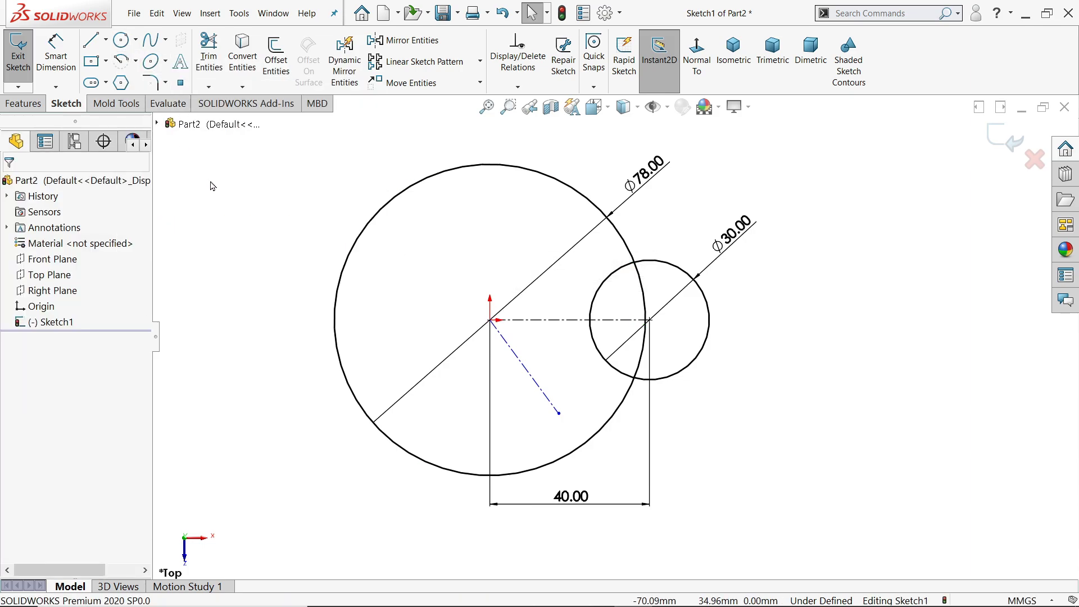
{"action": "left_click", "coordinate": [189, 124]}
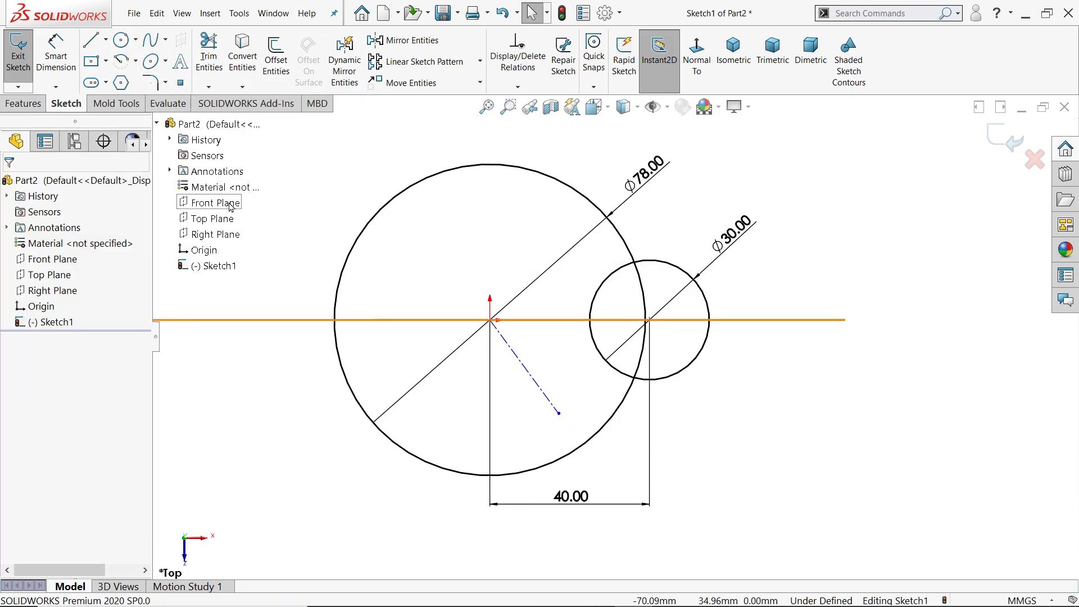
{"action": "left_click", "coordinate": [276, 338]}
Step: Add a Ø56 construction circle centred on the origin
{"action": "left_click", "coordinate": [119, 42]}
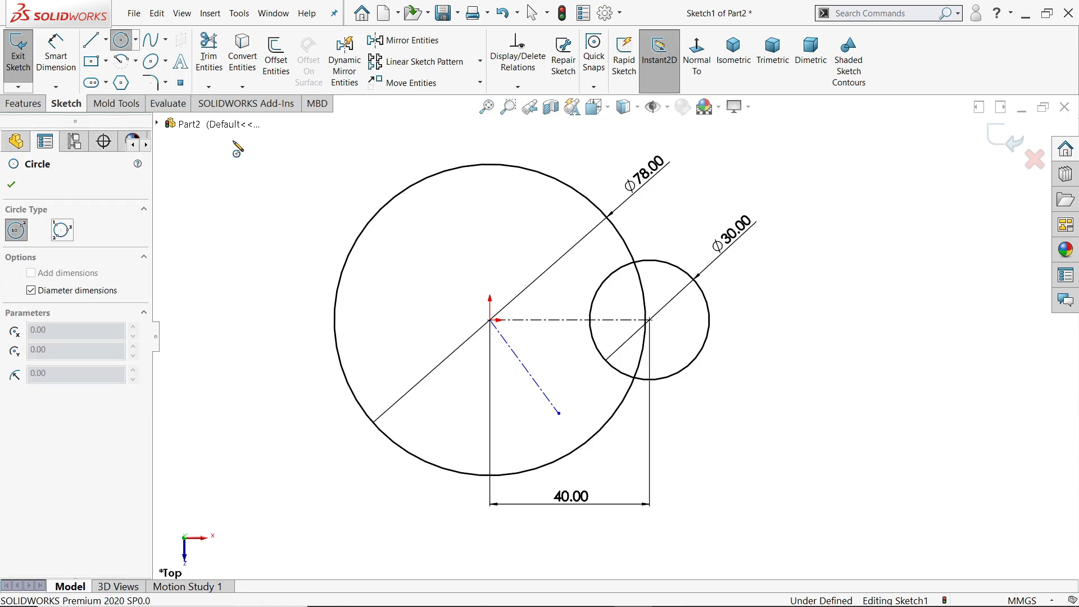
{"action": "left_click", "coordinate": [490, 320]}
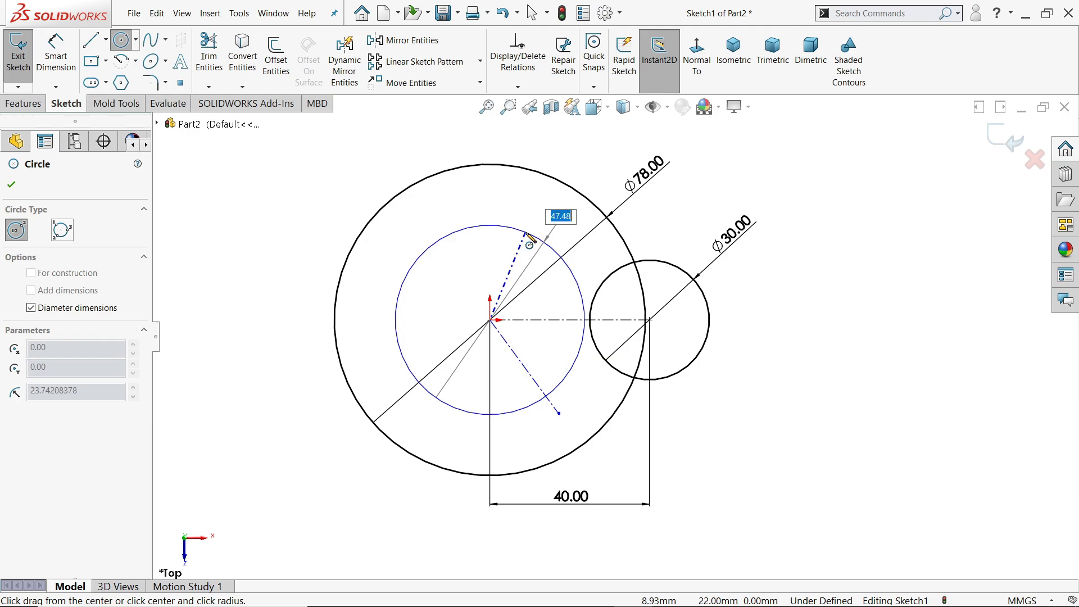
{"action": "type", "text": "28*2"}
{"action": "key", "text": "Return"}
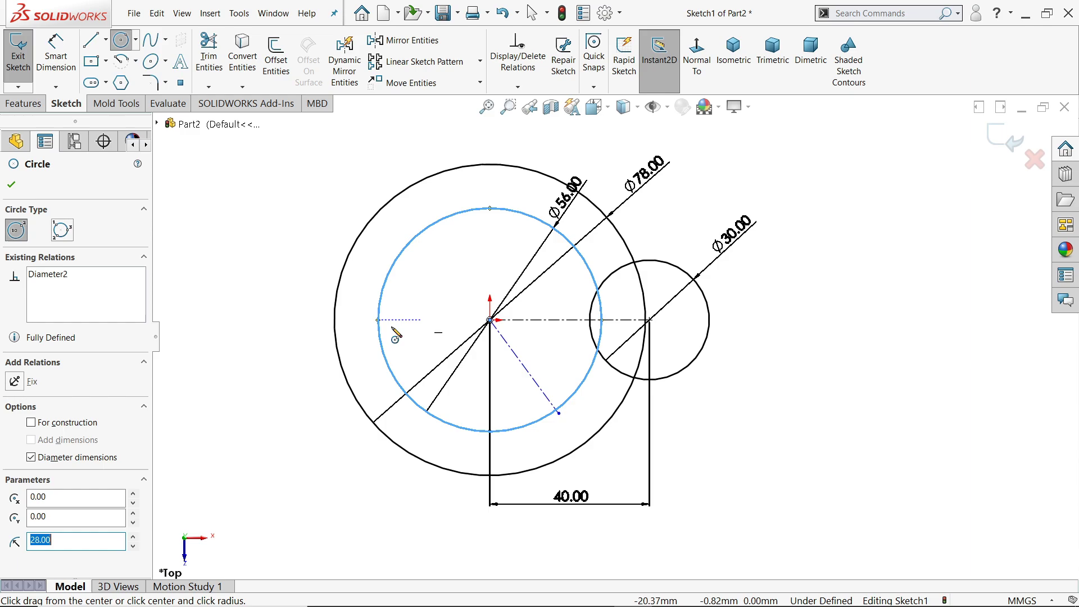
{"action": "left_click", "coordinate": [31, 422]}
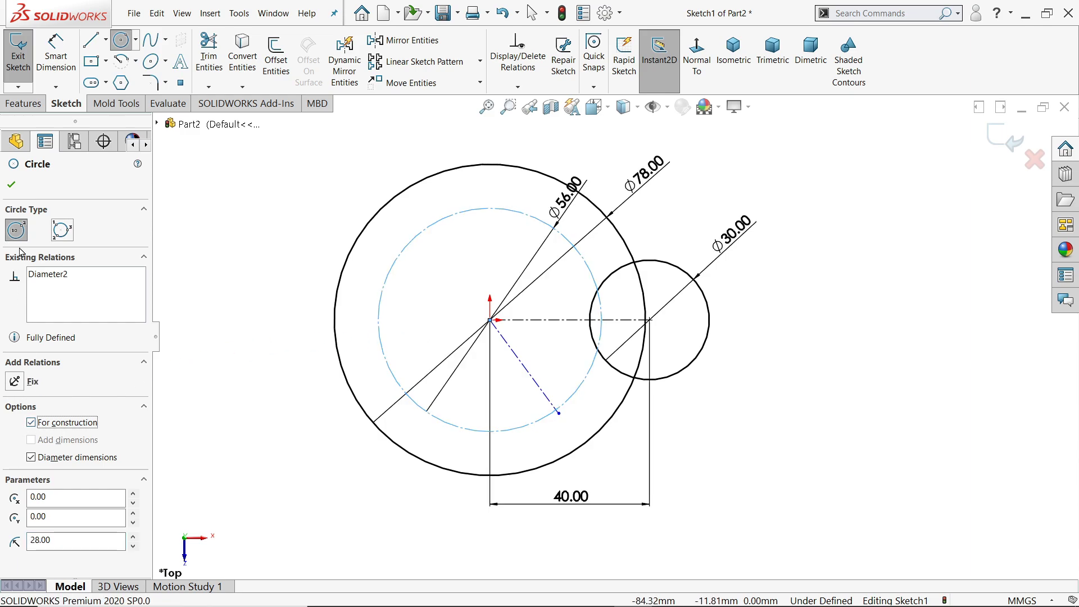
{"action": "left_click", "coordinate": [11, 184]}
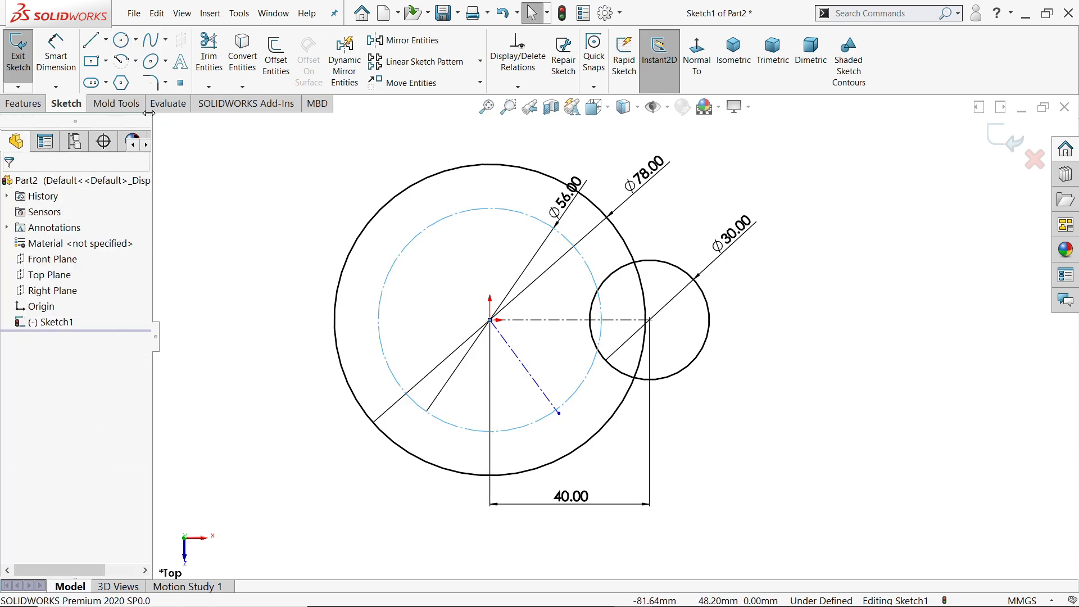
Step: Draw Ø12 circles at the slanted line's end and at the Ø30 circle's centre
{"action": "left_click", "coordinate": [121, 40]}
{"action": "scroll", "coordinate": [565, 426], "scroll_direction": "down", "scroll_amount": 3}
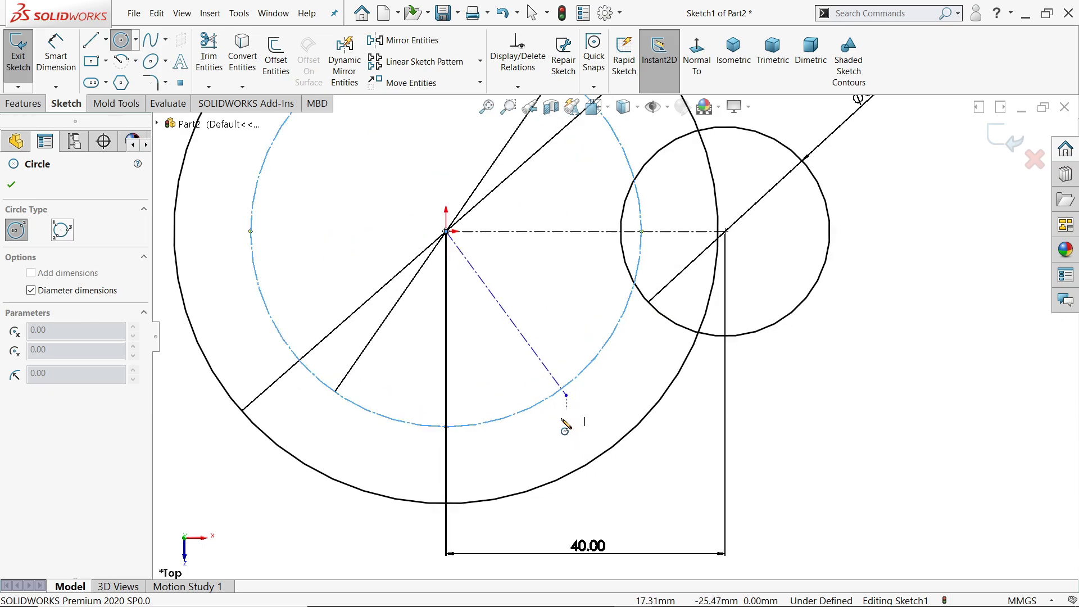
{"action": "scroll", "coordinate": [565, 426], "scroll_direction": "down", "scroll_amount": 2}
{"action": "left_click", "coordinate": [607, 309]}
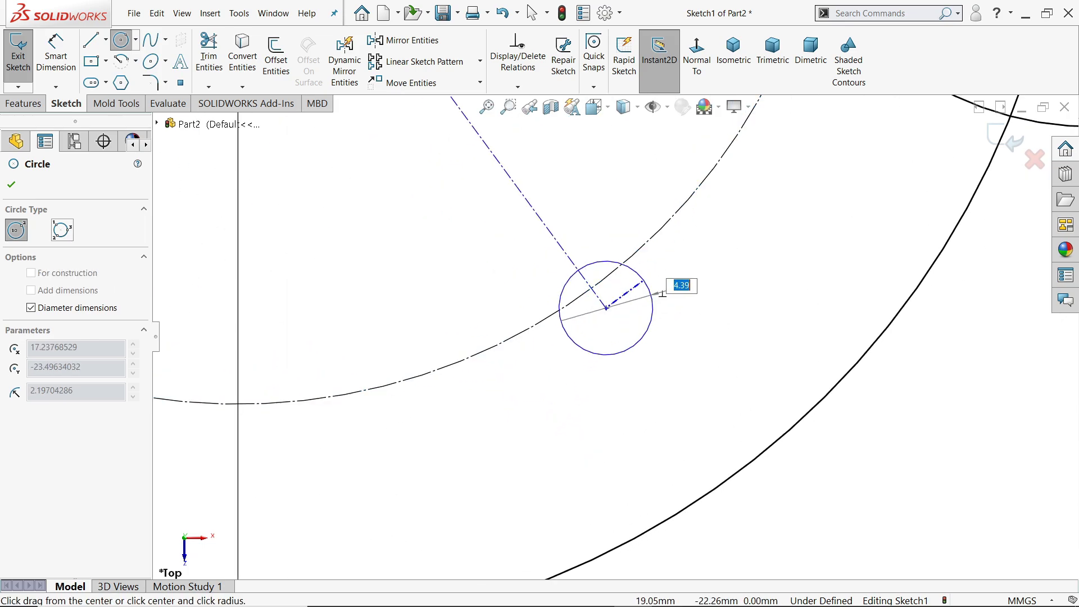
{"action": "key", "text": "Return"}
{"action": "scroll", "coordinate": [653, 334], "scroll_direction": "up", "scroll_amount": 3}
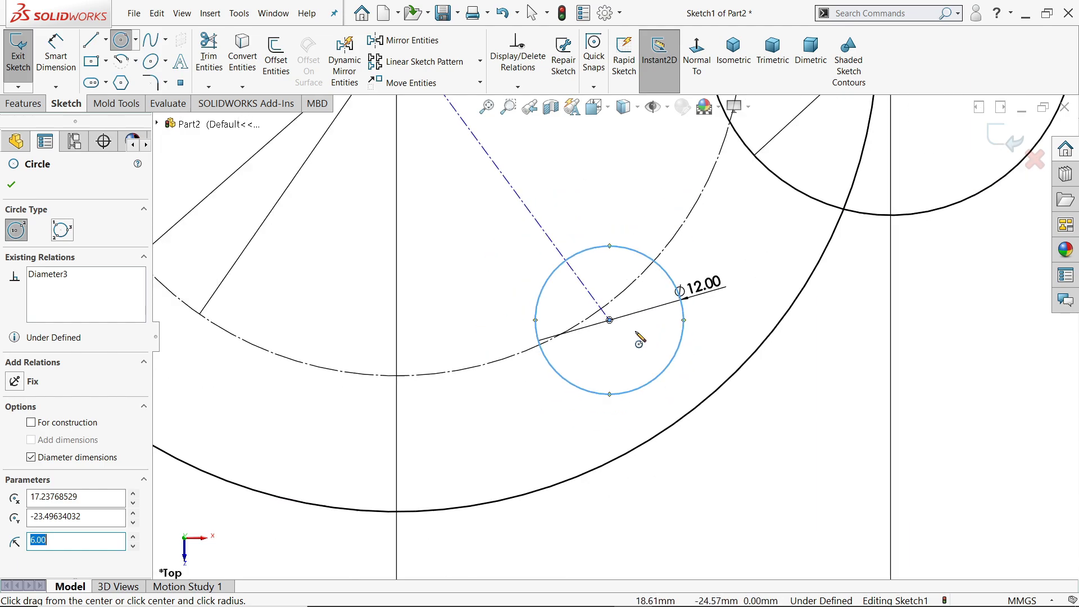
{"action": "scroll", "coordinate": [654, 331], "scroll_direction": "up", "scroll_amount": 2}
{"action": "scroll", "coordinate": [708, 175], "scroll_direction": "down", "scroll_amount": 4}
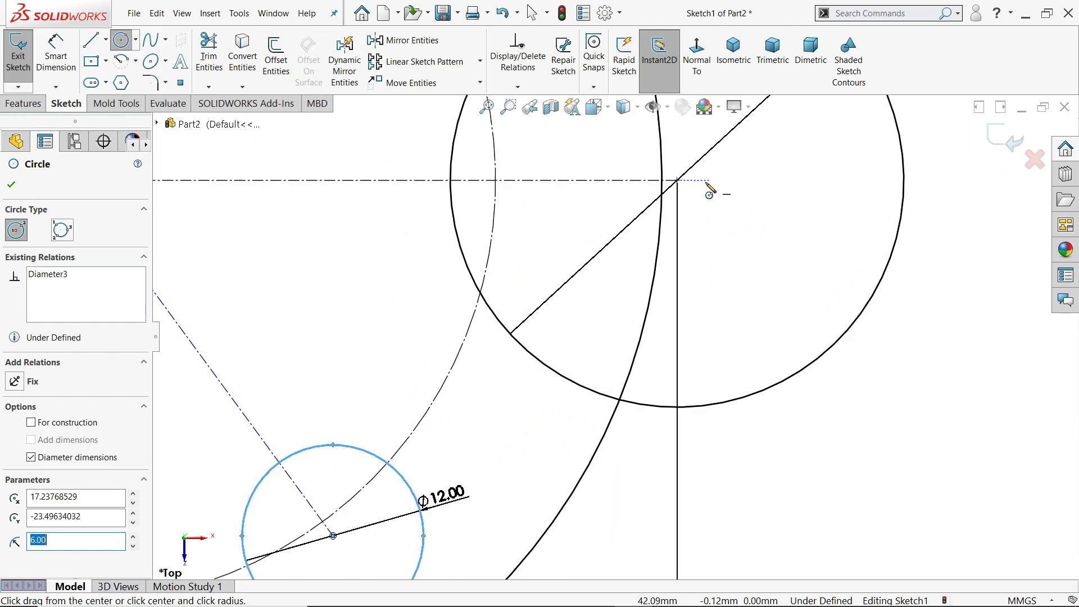
{"action": "left_click", "coordinate": [677, 181]}
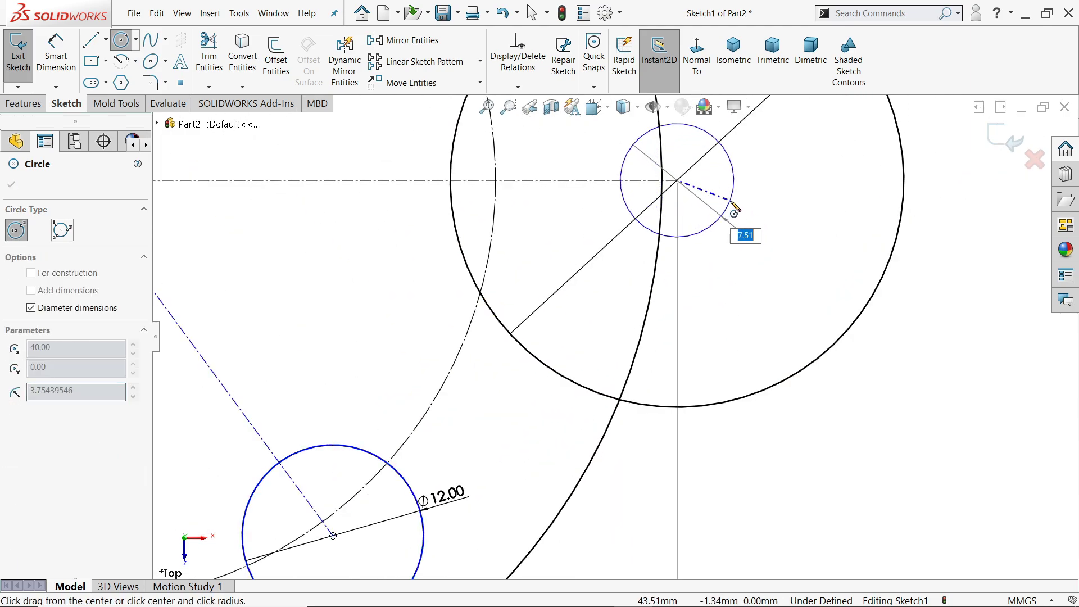
{"action": "type", "text": "12"}
{"action": "key", "text": "Return"}
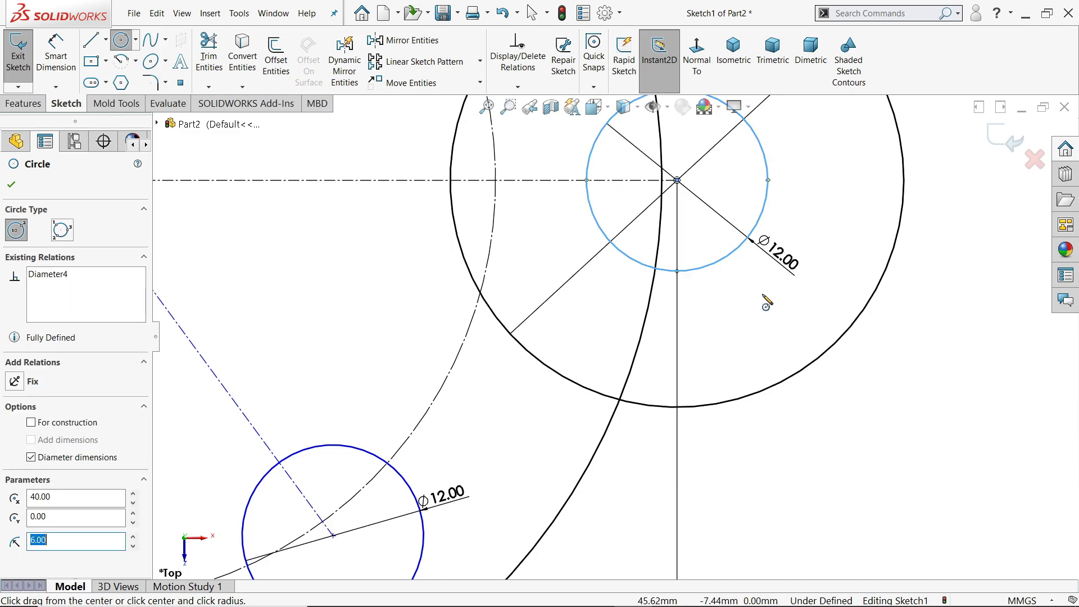
Step: Drag the lower Ø12 circle's centre onto the Ø56 construction circle
{"action": "scroll", "coordinate": [766, 306], "scroll_direction": "up", "scroll_amount": 3}
{"action": "right_click", "coordinate": [767, 335]}
{"action": "left_click", "coordinate": [794, 345]}
{"action": "scroll", "coordinate": [439, 406], "scroll_direction": "down", "scroll_amount": 5}
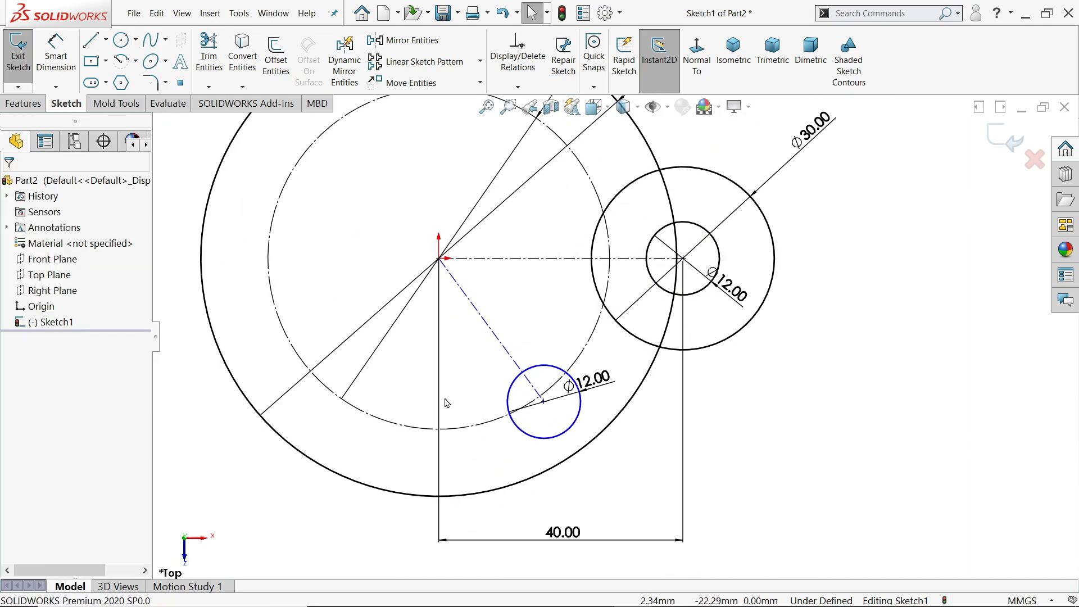
{"action": "left_click_drag", "start_coordinate": [700, 392], "coordinate": [692, 388]}
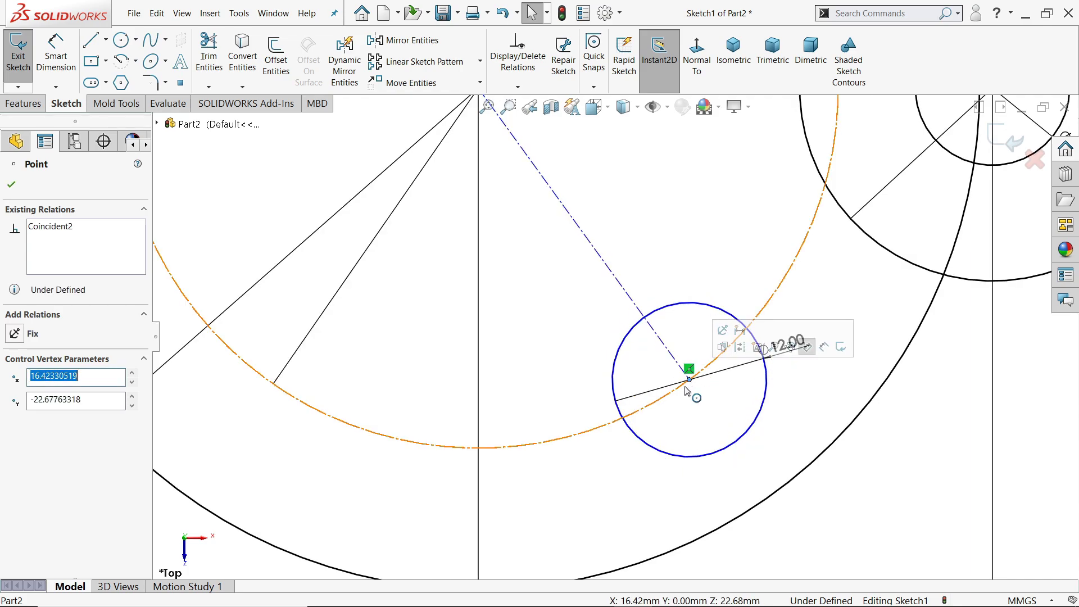
{"action": "scroll", "coordinate": [692, 393], "scroll_direction": "up", "scroll_amount": 2}
{"action": "scroll", "coordinate": [692, 394], "scroll_direction": "up", "scroll_amount": 2}
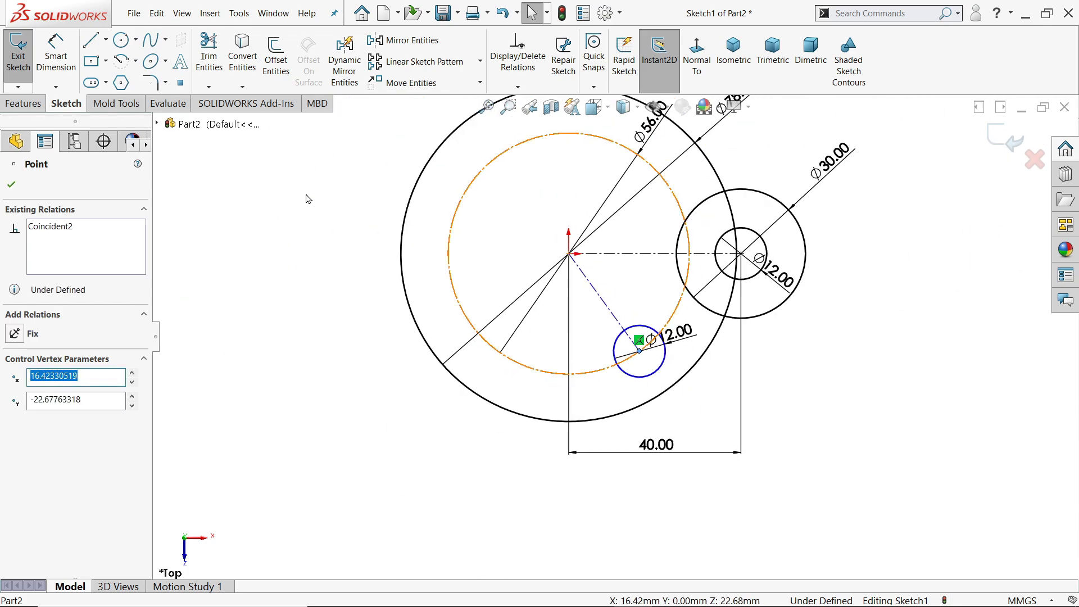
Step: Dimension the slanted centerline at 45° from the vertical line
{"action": "left_click", "coordinate": [57, 56]}
{"action": "scroll", "coordinate": [570, 308], "scroll_direction": "down", "scroll_amount": 2}
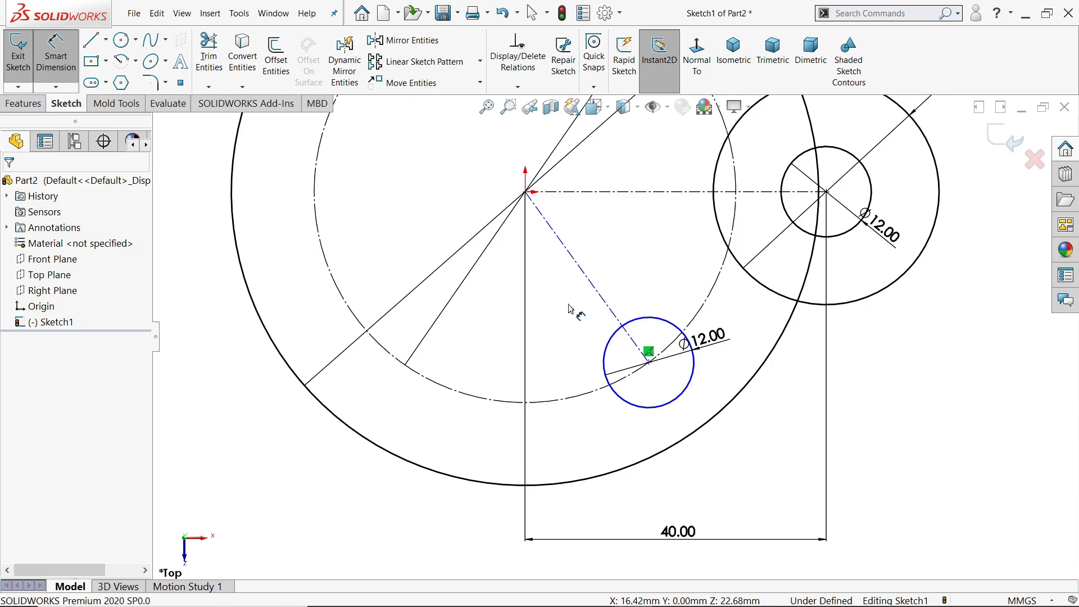
{"action": "left_click", "coordinate": [527, 310]}
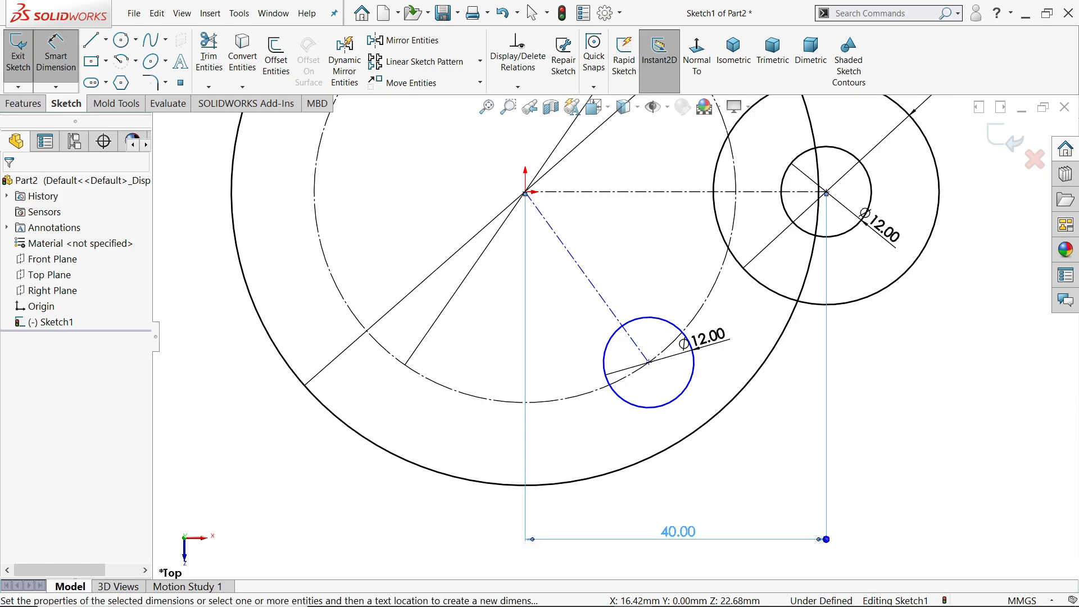
{"action": "left_click", "coordinate": [600, 296]}
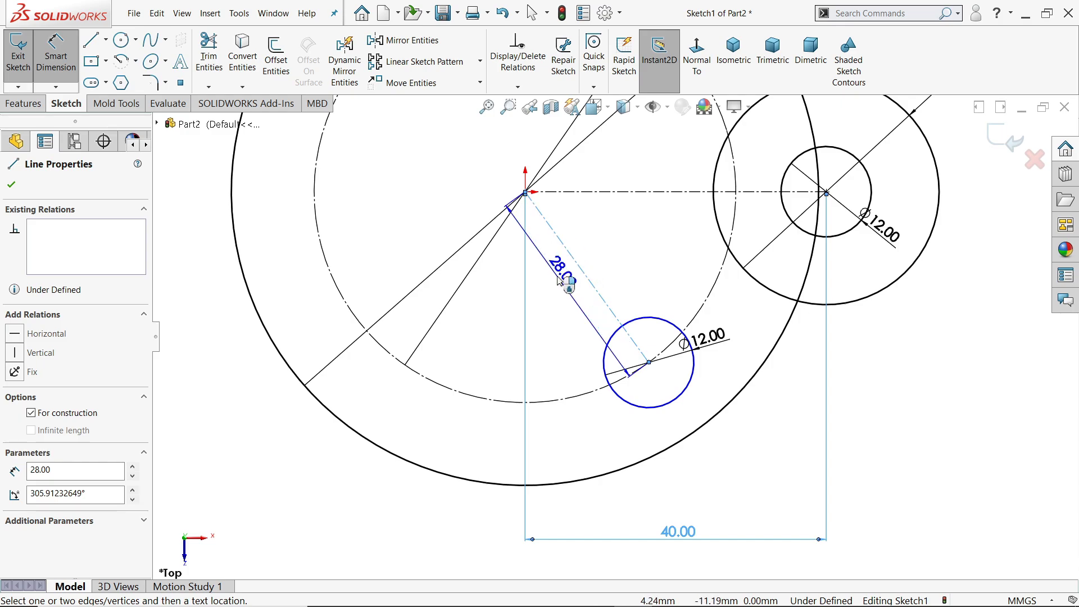
{"action": "scroll", "coordinate": [525, 245], "scroll_direction": "down", "scroll_amount": 4}
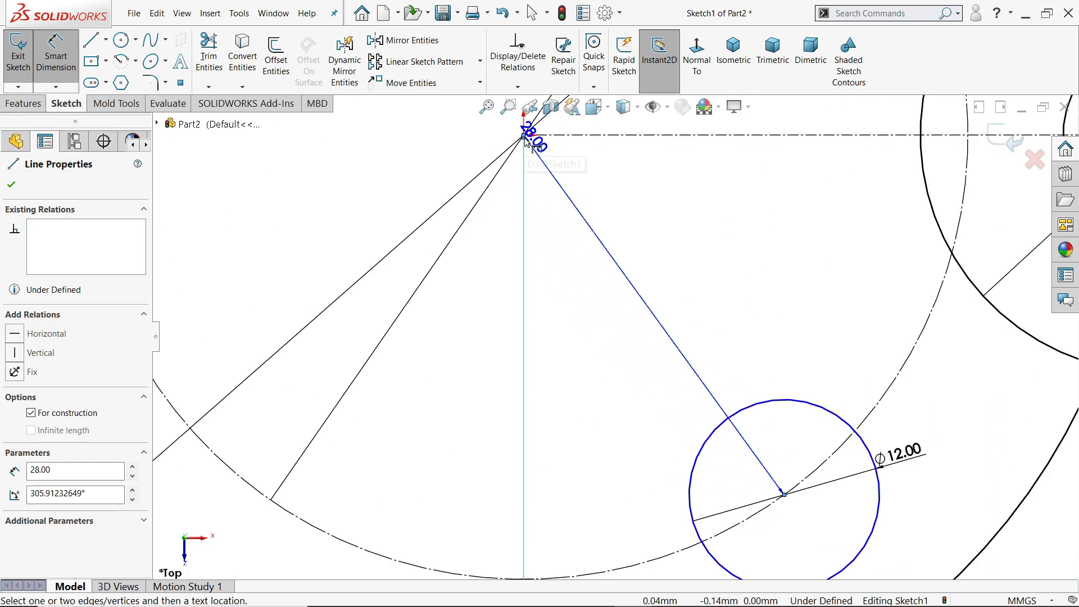
{"action": "left_click", "coordinate": [522, 141]}
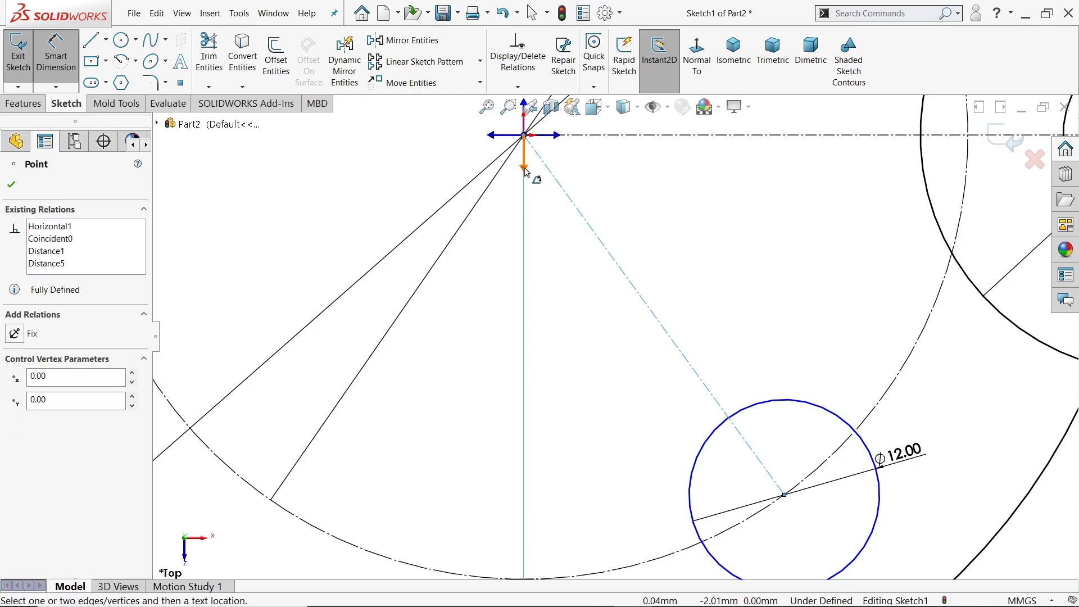
{"action": "left_click", "coordinate": [525, 170]}
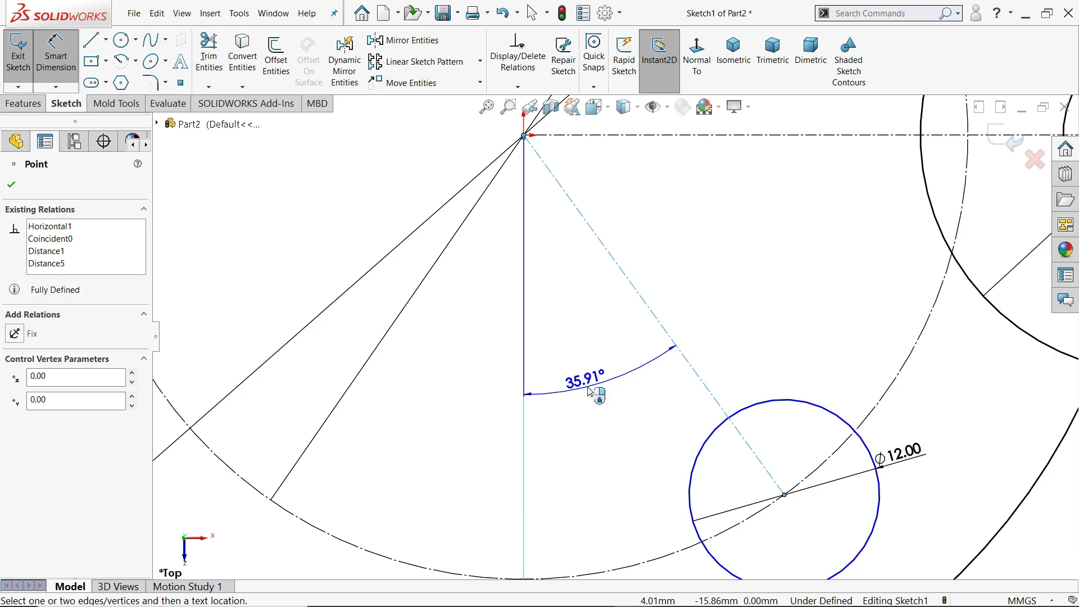
{"action": "left_click", "coordinate": [590, 392]}
{"action": "type", "text": "45"}
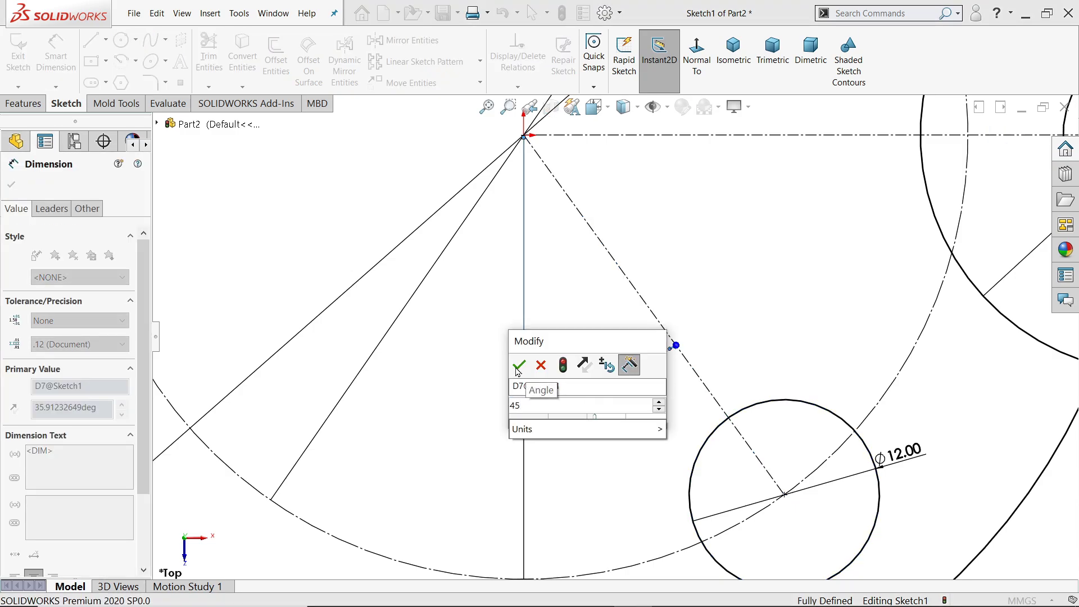
{"action": "left_click", "coordinate": [518, 366]}
{"action": "scroll", "coordinate": [596, 354], "scroll_direction": "up", "scroll_amount": 3}
{"action": "scroll", "coordinate": [618, 337], "scroll_direction": "down", "scroll_amount": 3}
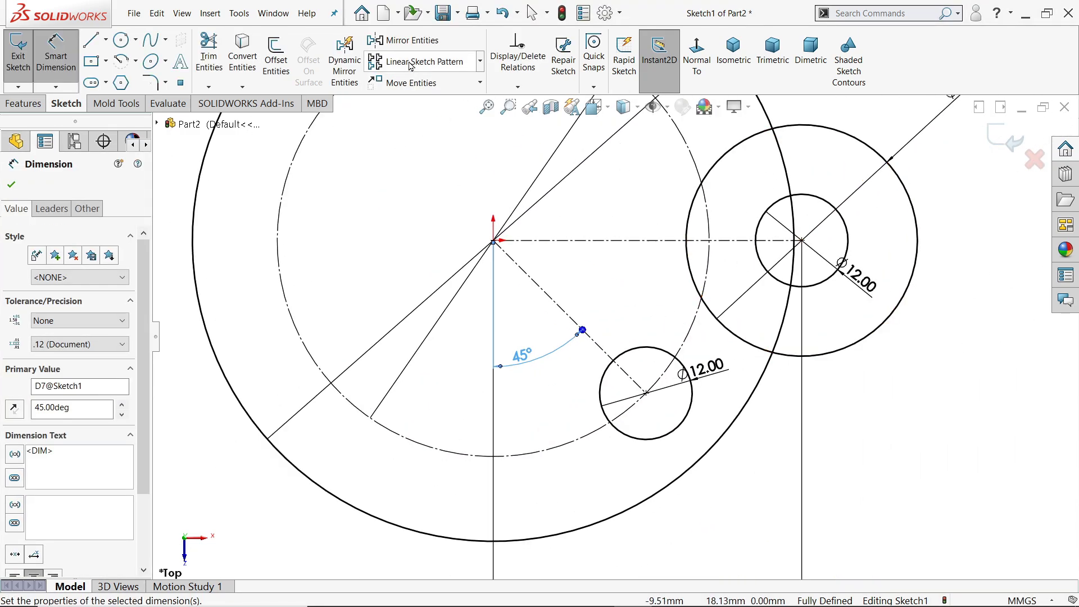
Step: Mirror the lower Ø12 circle about the horizontal centerline to create an upper Ø12 hole
{"action": "left_click", "coordinate": [393, 40]}
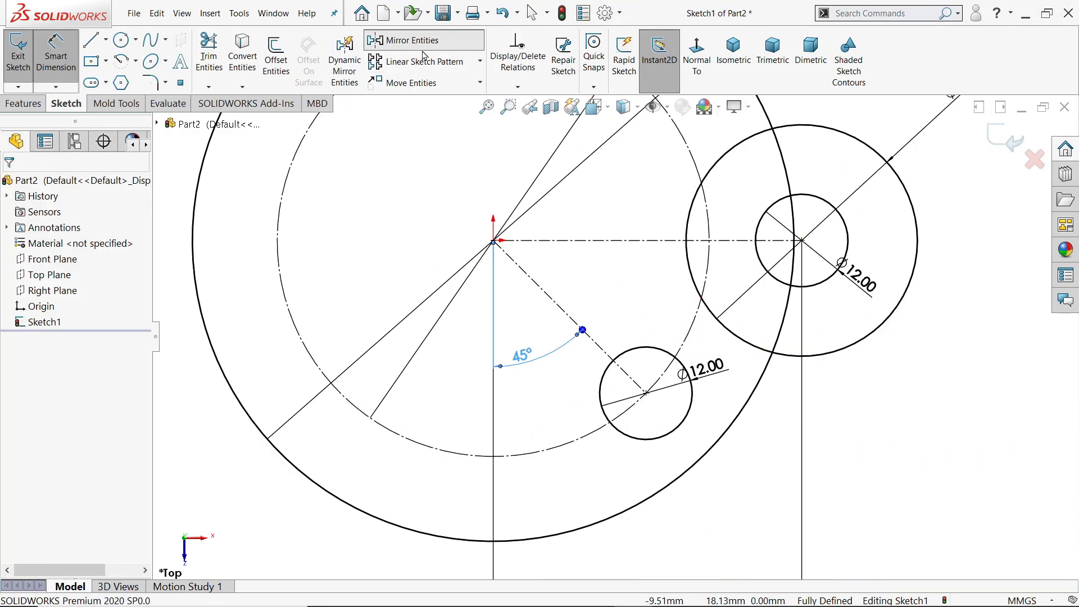
{"action": "left_click", "coordinate": [600, 393]}
{"action": "left_click", "coordinate": [89, 371]}
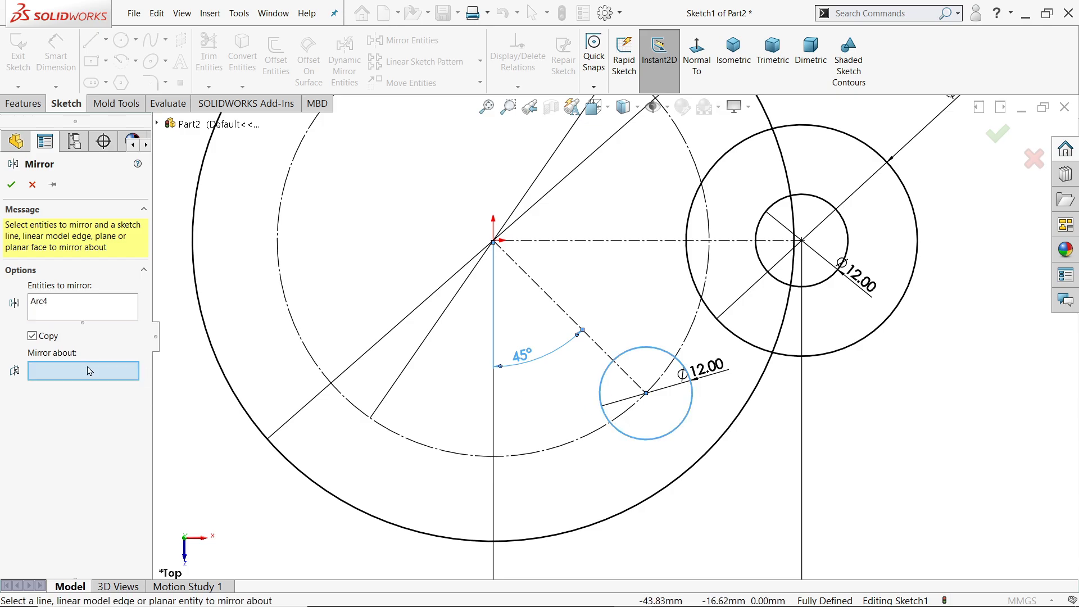
{"action": "left_click", "coordinate": [641, 241]}
{"action": "key", "text": "f"}
{"action": "scroll", "coordinate": [654, 253], "scroll_direction": "down", "scroll_amount": 2}
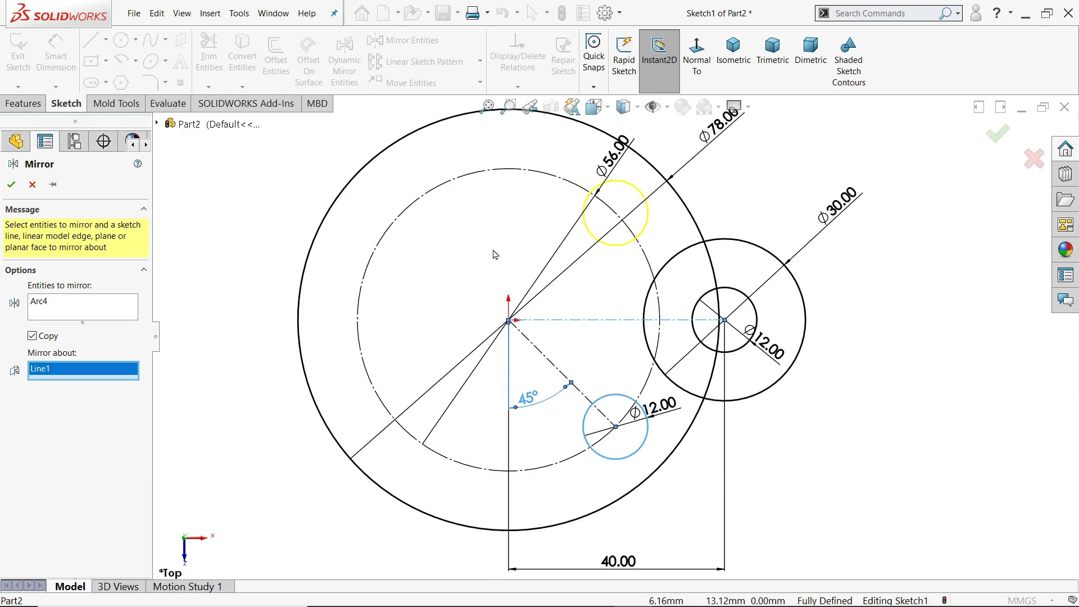
{"action": "left_click", "coordinate": [10, 184]}
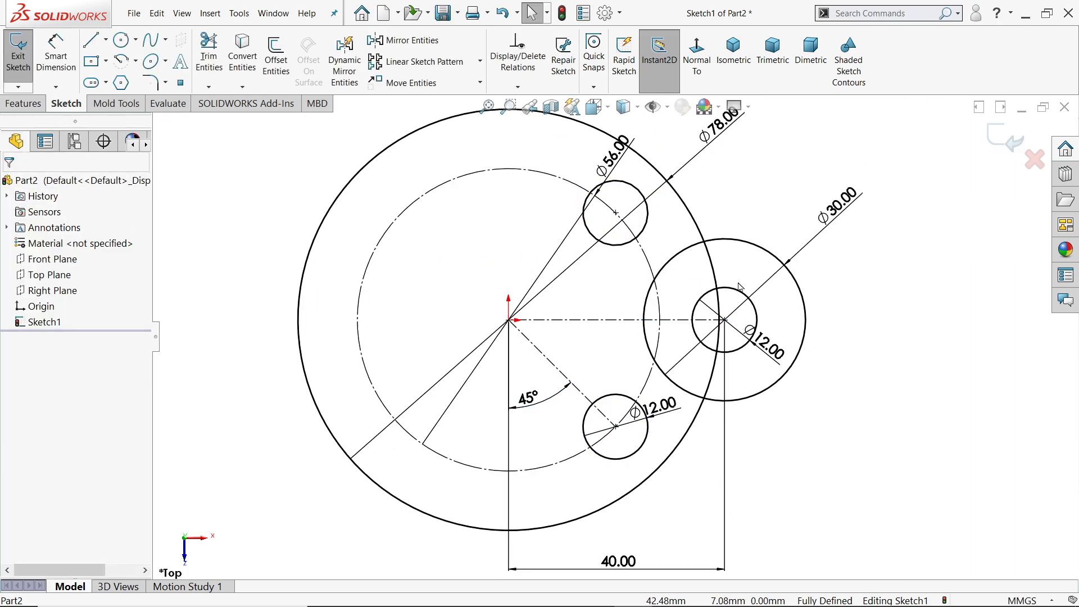
{"action": "key", "text": "f"}
{"action": "scroll", "coordinate": [585, 404], "scroll_direction": "down", "scroll_amount": 2}
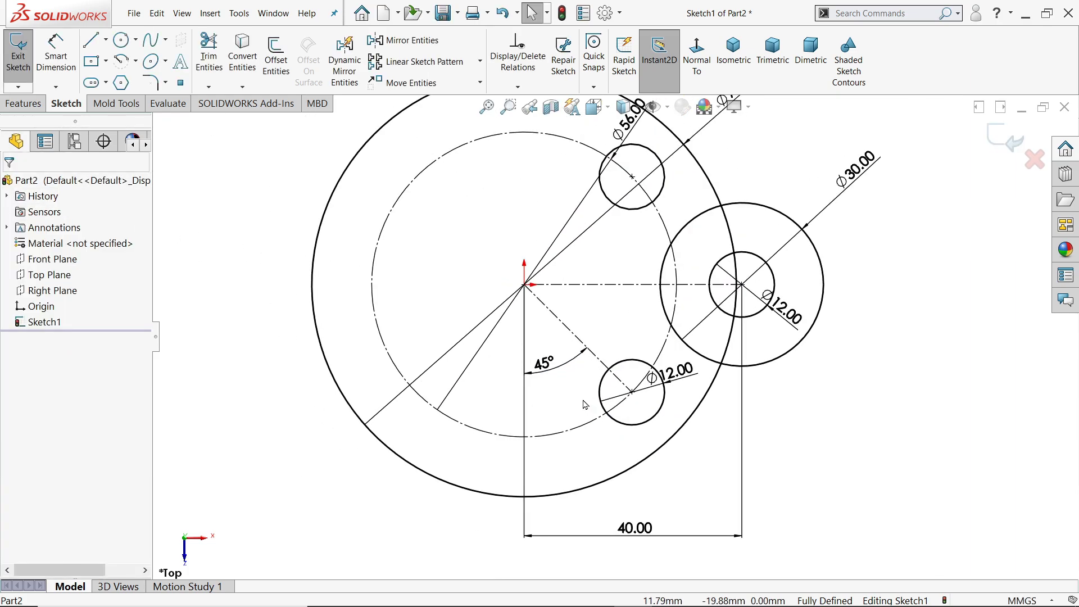
Step: Draw a line from the Ø30 circle's edge down to the Ø78 circle
{"action": "left_click", "coordinate": [91, 39]}
{"action": "scroll", "coordinate": [715, 378], "scroll_direction": "down", "scroll_amount": 3}
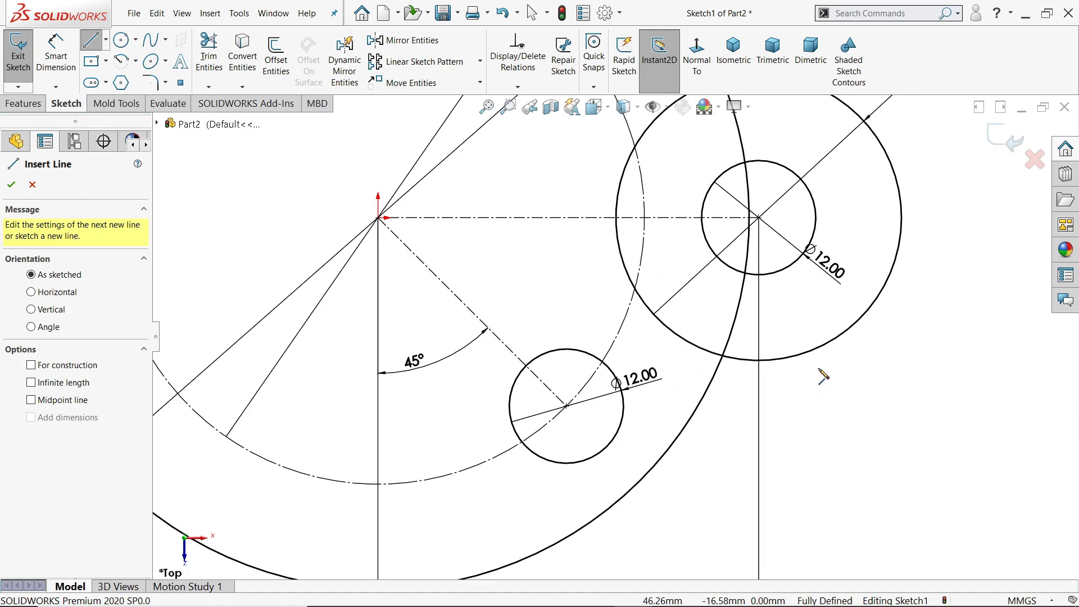
{"action": "left_click", "coordinate": [824, 345]}
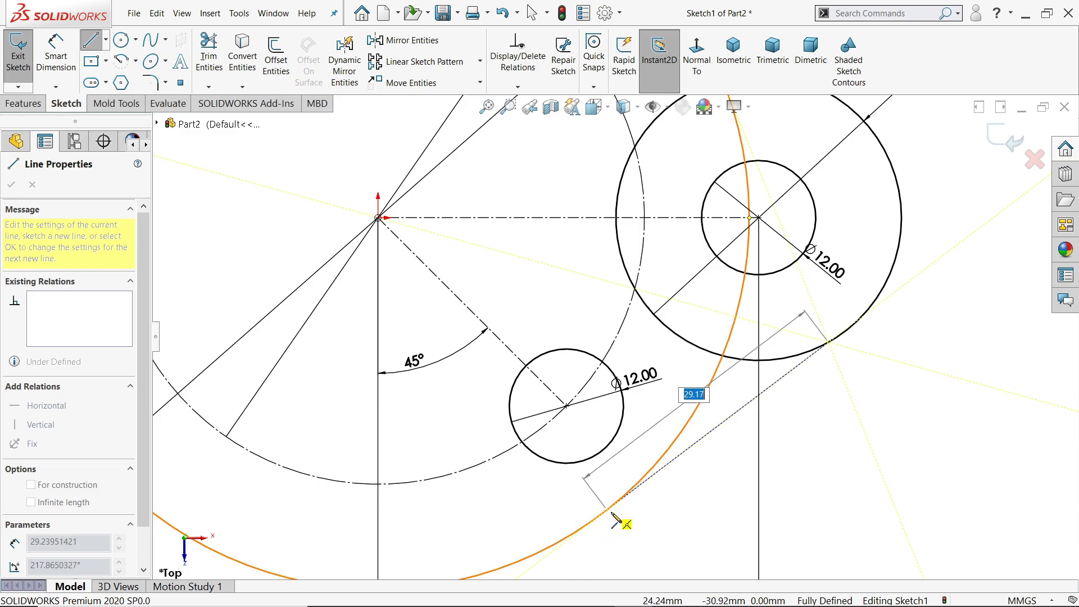
{"action": "left_click", "coordinate": [602, 513]}
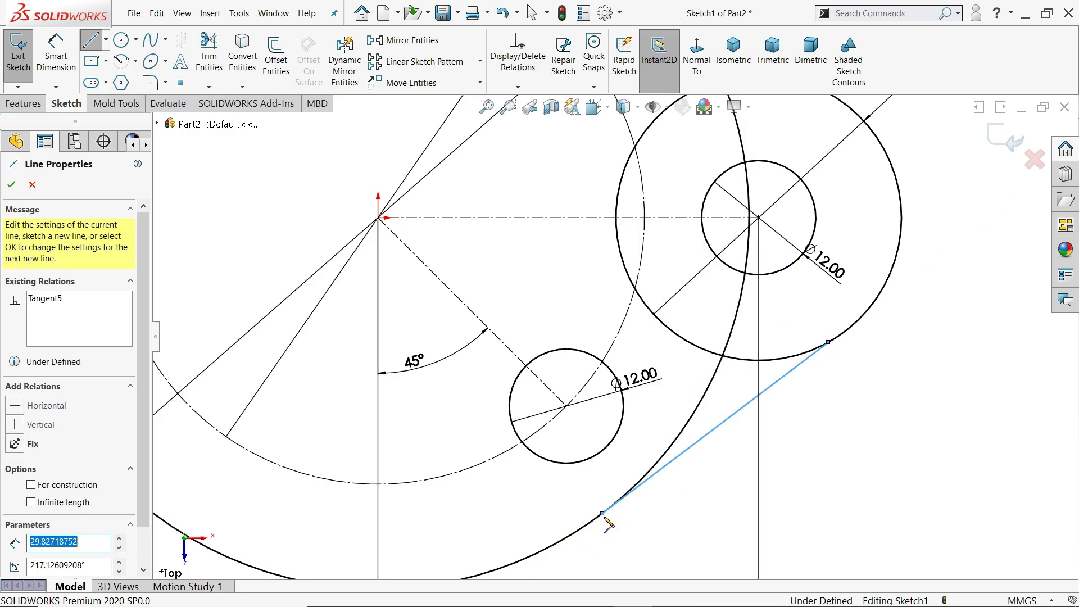
{"action": "right_click", "coordinate": [699, 493]}
{"action": "left_click", "coordinate": [759, 468]}
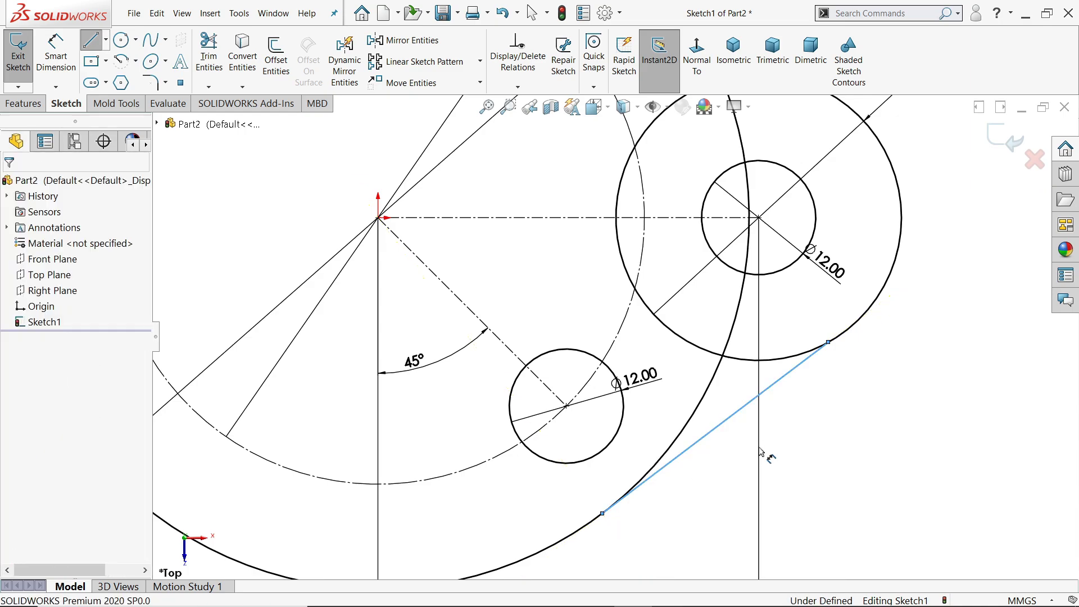
Step: Make the new line tangent to the Ø30 circle, fully defining the sketch
{"action": "left_click", "coordinate": [794, 357]}
{"action": "mouse_move", "coordinate": [798, 370]}
{"action": "left_mouse_down"}
{"action": "mouse_move", "coordinate": [843, 349]}
{"action": "mouse_move", "coordinate": [793, 382]}
{"action": "mouse_move", "coordinate": [795, 365]}
{"action": "left_mouse_up"}
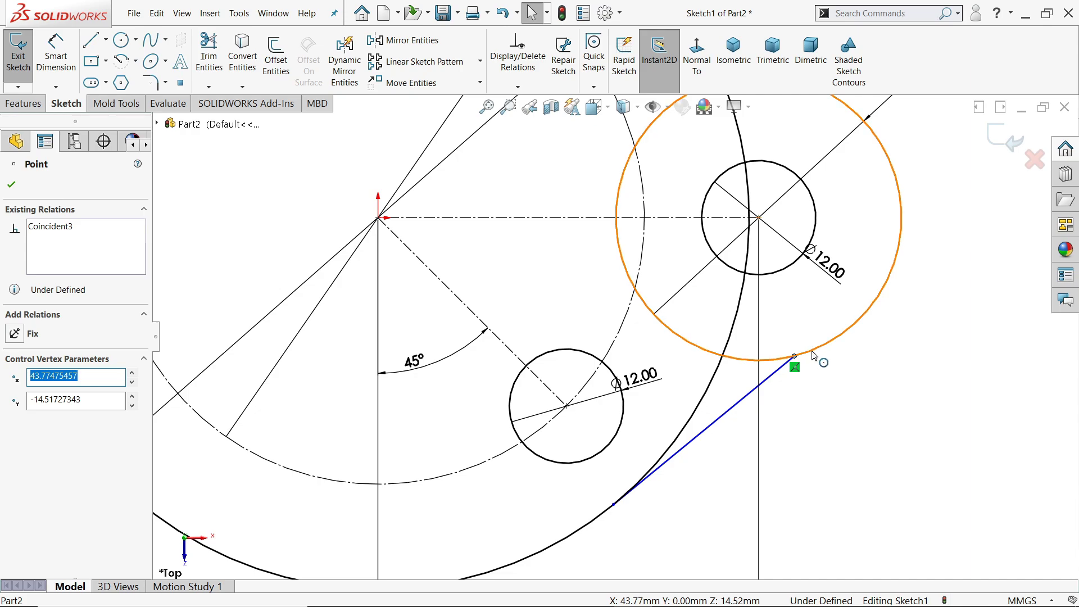
{"action": "left_click", "coordinate": [814, 357], "text": "ctrl"}
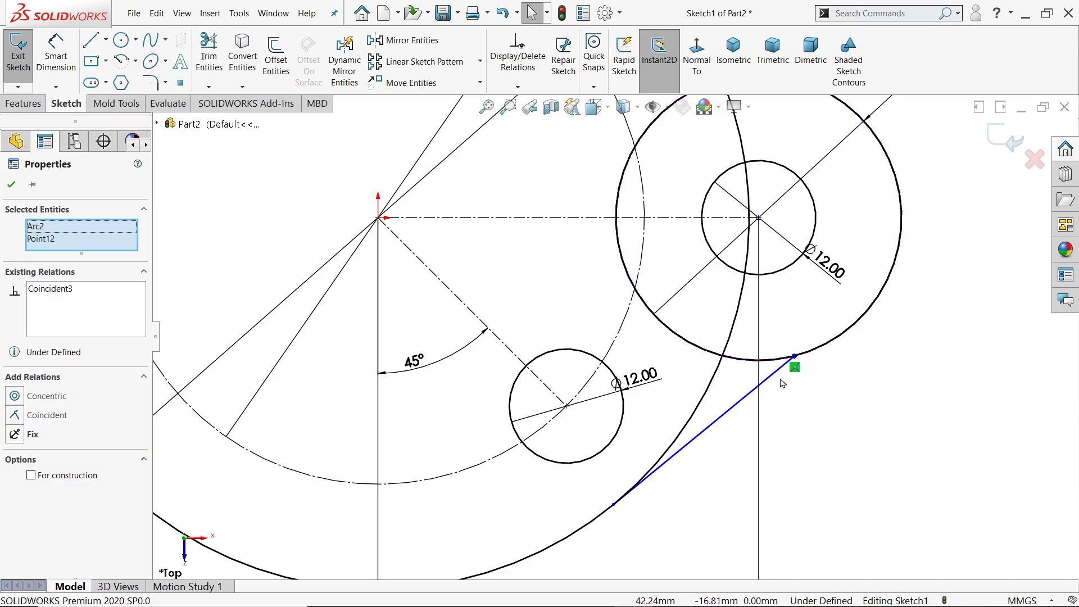
{"action": "left_click", "coordinate": [788, 363], "text": "ctrl"}
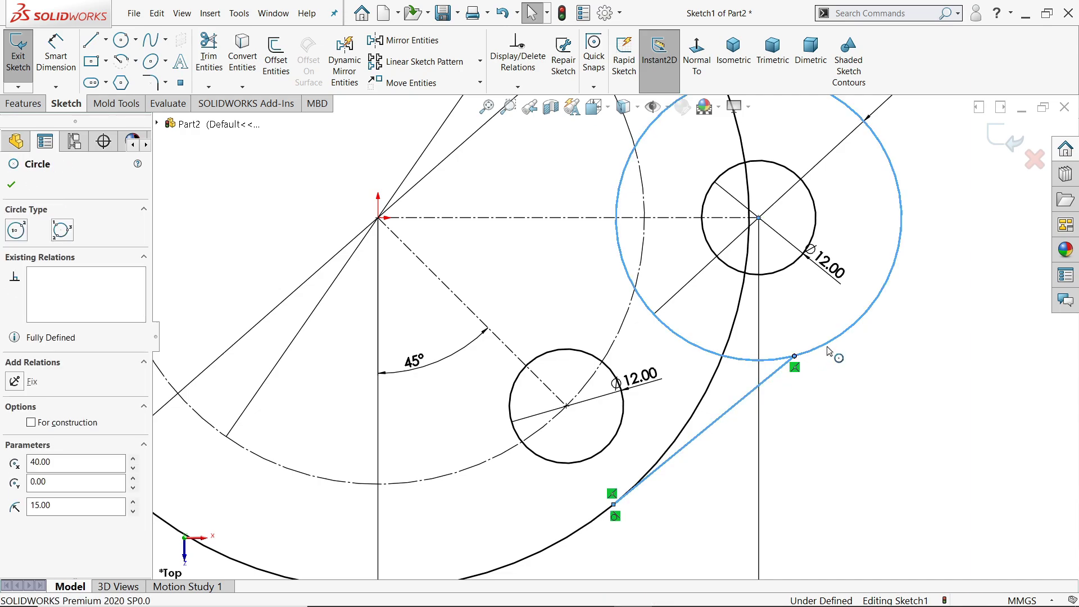
{"action": "left_click", "coordinate": [879, 402]}
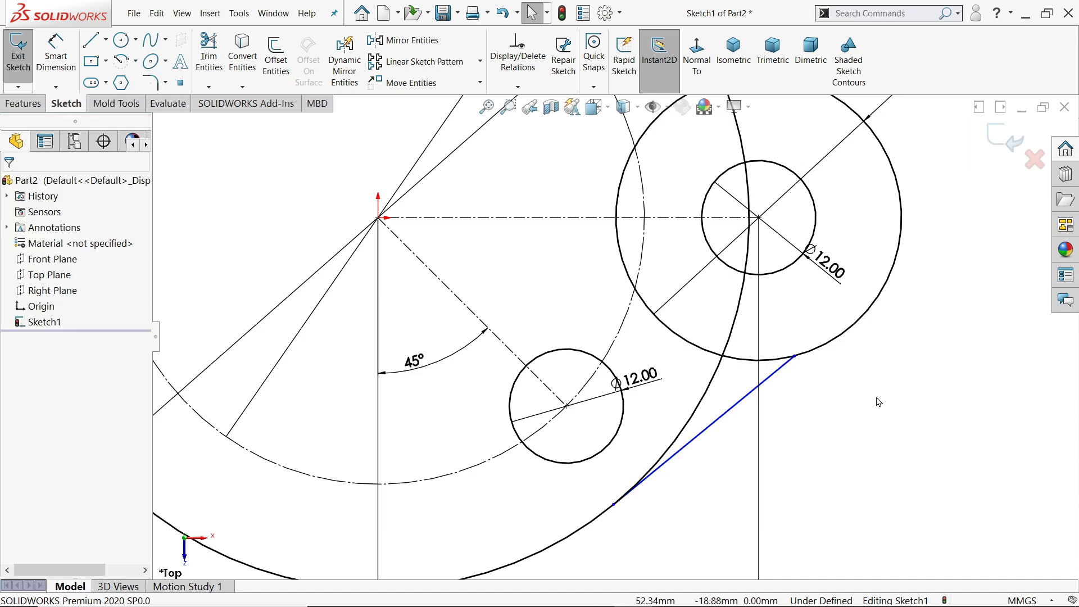
{"action": "left_click", "coordinate": [829, 343]}
{"action": "left_click", "coordinate": [787, 363], "text": "ctrl"}
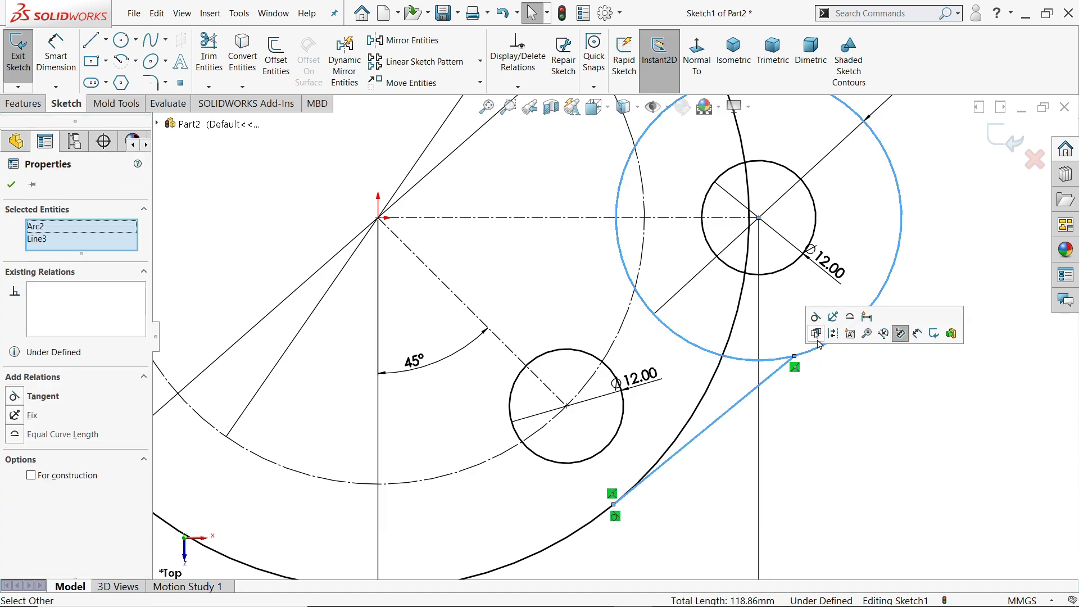
{"action": "left_click", "coordinate": [816, 334]}
{"action": "left_click", "coordinate": [788, 385]}
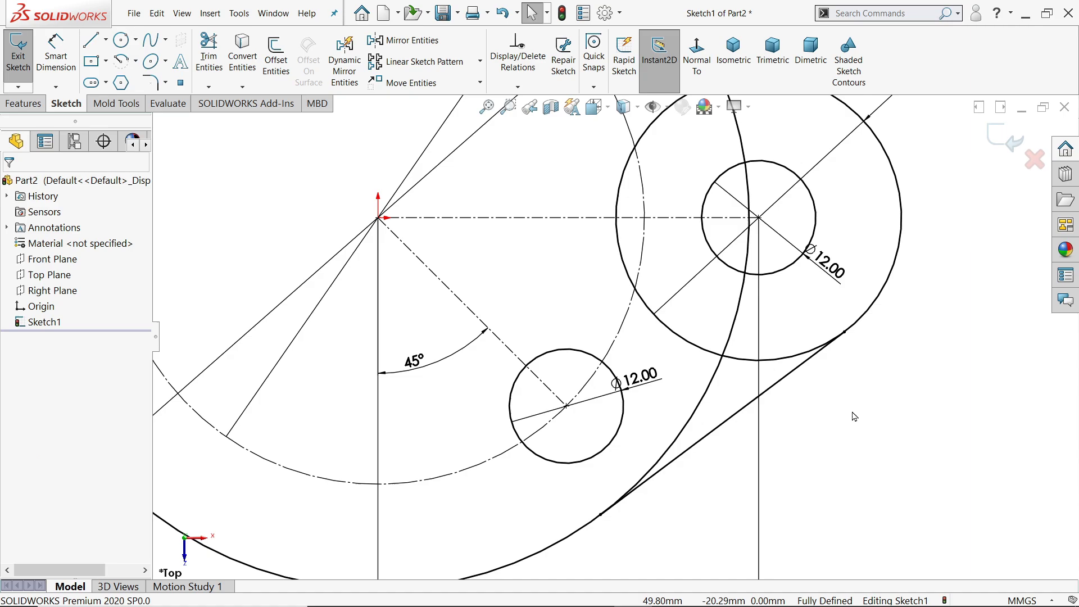
{"action": "key", "text": "f"}
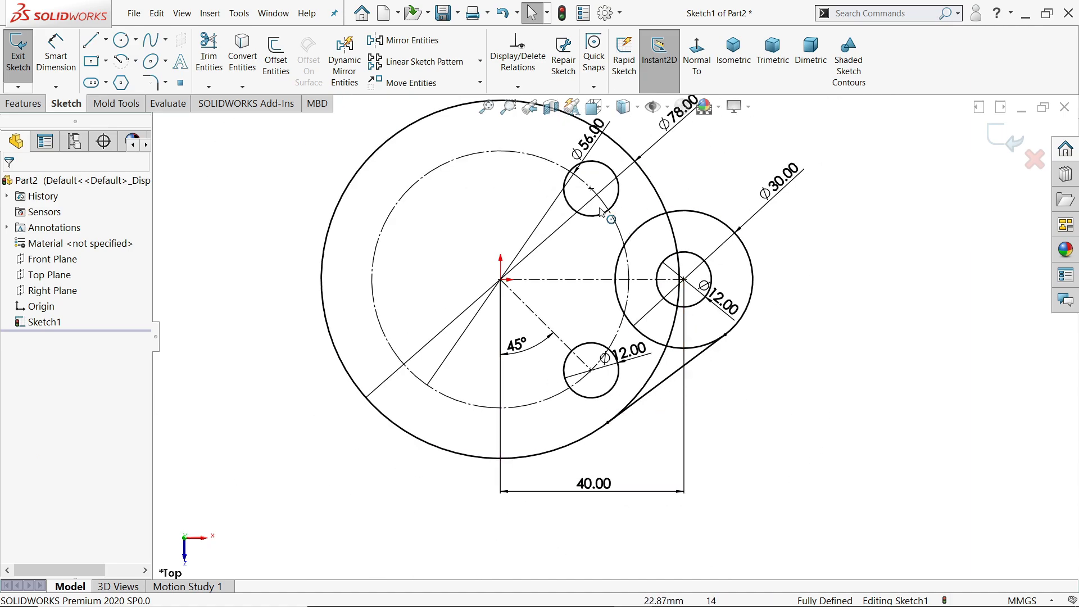
Step: Mirror the lower tangent line about the horizontal centerline to form the upper tangent line
{"action": "left_click", "coordinate": [407, 40]}
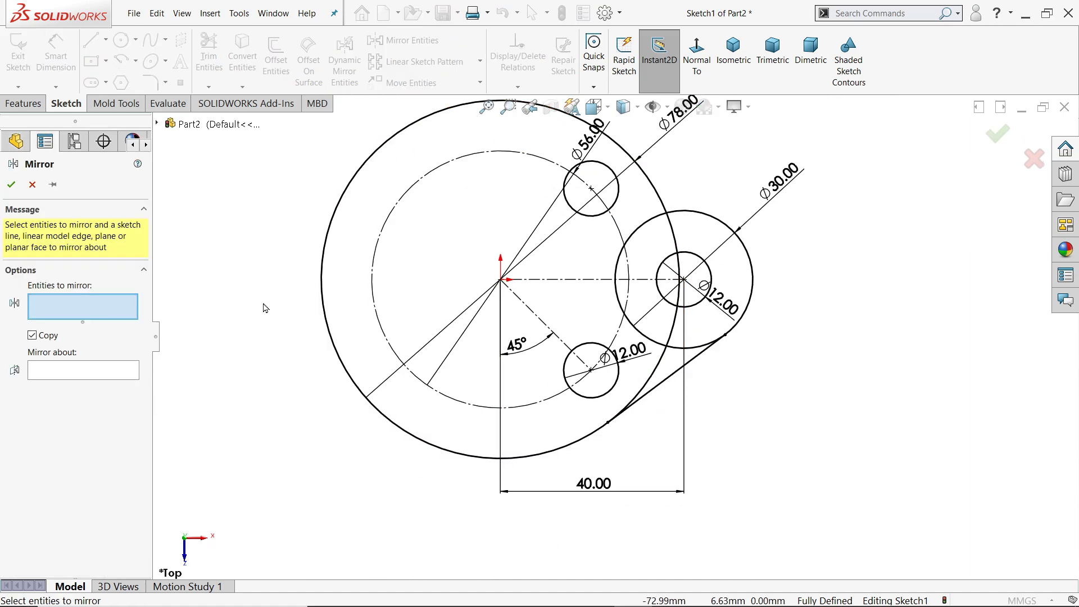
{"action": "left_click", "coordinate": [674, 376]}
{"action": "left_click", "coordinate": [95, 371]}
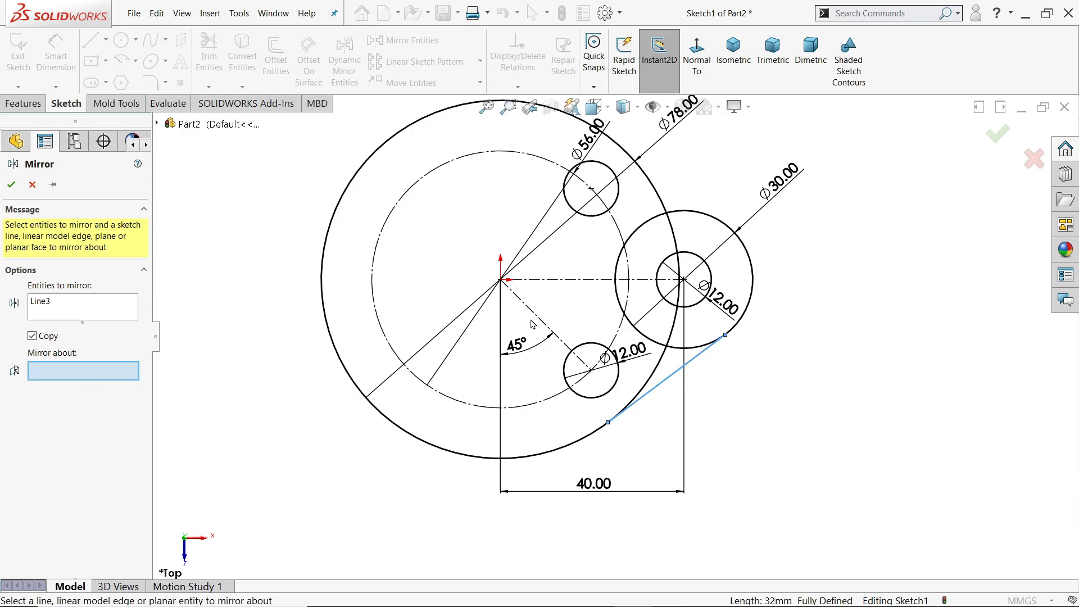
{"action": "left_click", "coordinate": [590, 280]}
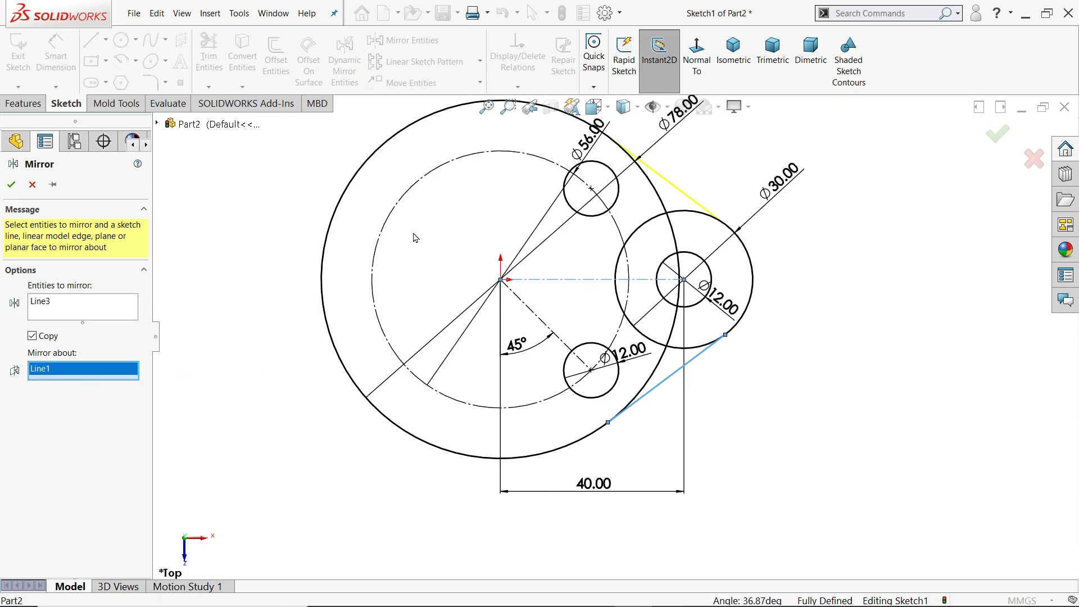
{"action": "left_click", "coordinate": [11, 185]}
{"action": "scroll", "coordinate": [611, 389], "scroll_direction": "up", "scroll_amount": 2}
{"action": "scroll", "coordinate": [611, 389], "scroll_direction": "down", "scroll_amount": 4}
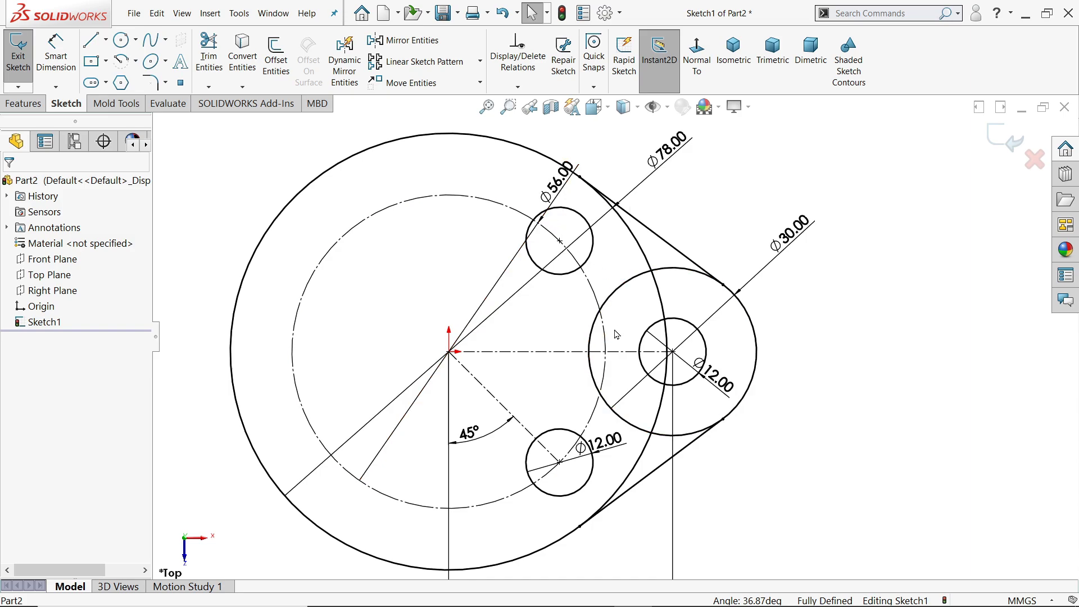
{"action": "key", "text": "m"}
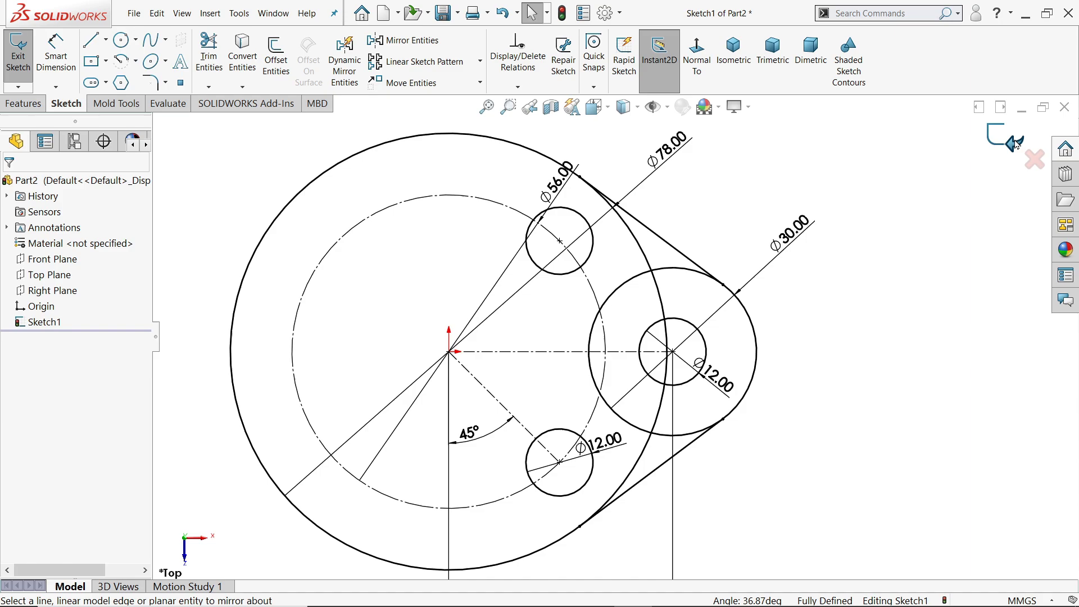
Step: Start a Blind extrusion of Sketch1 with a depth of 20 mm
{"action": "key", "text": "e"}
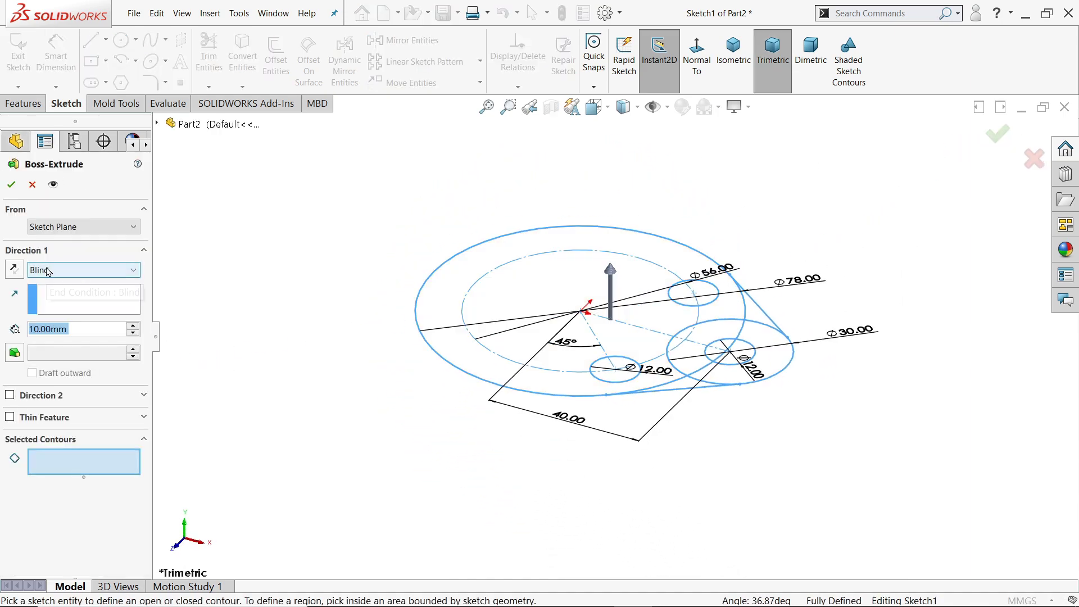
{"action": "left_click", "coordinate": [48, 272]}
{"action": "left_click", "coordinate": [47, 271]}
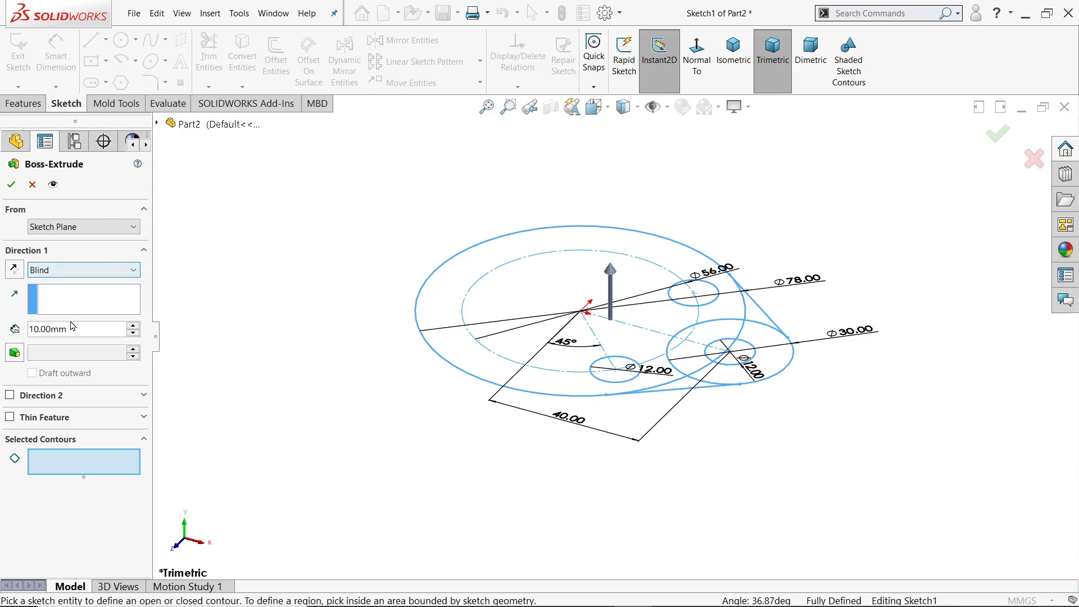
{"action": "left_click_drag", "start_coordinate": [73, 333], "coordinate": [31, 329]}
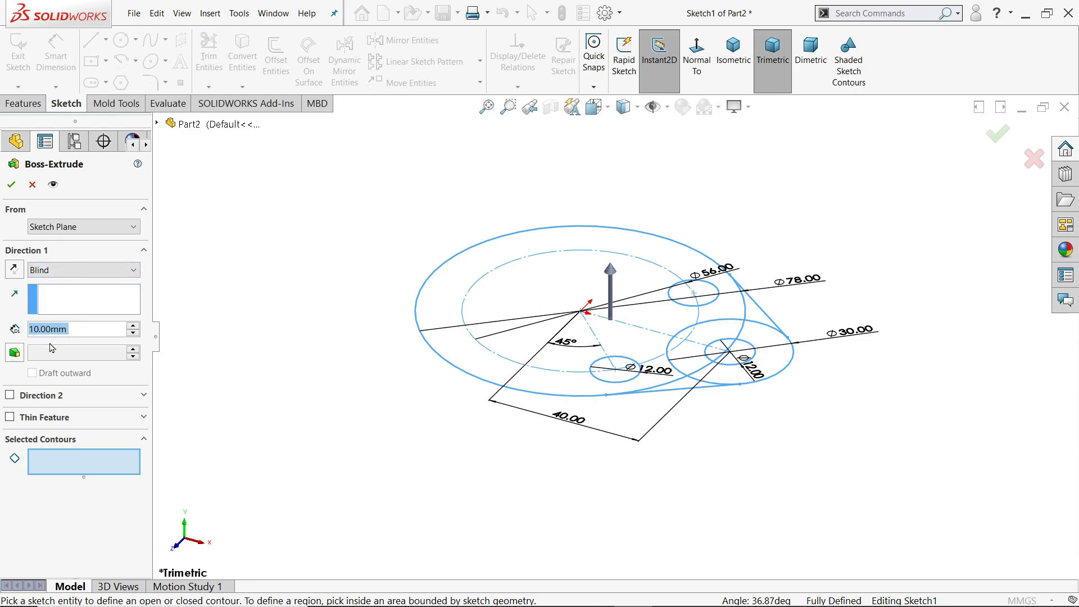
{"action": "type", "text": "20"}
{"action": "key", "text": "Return"}
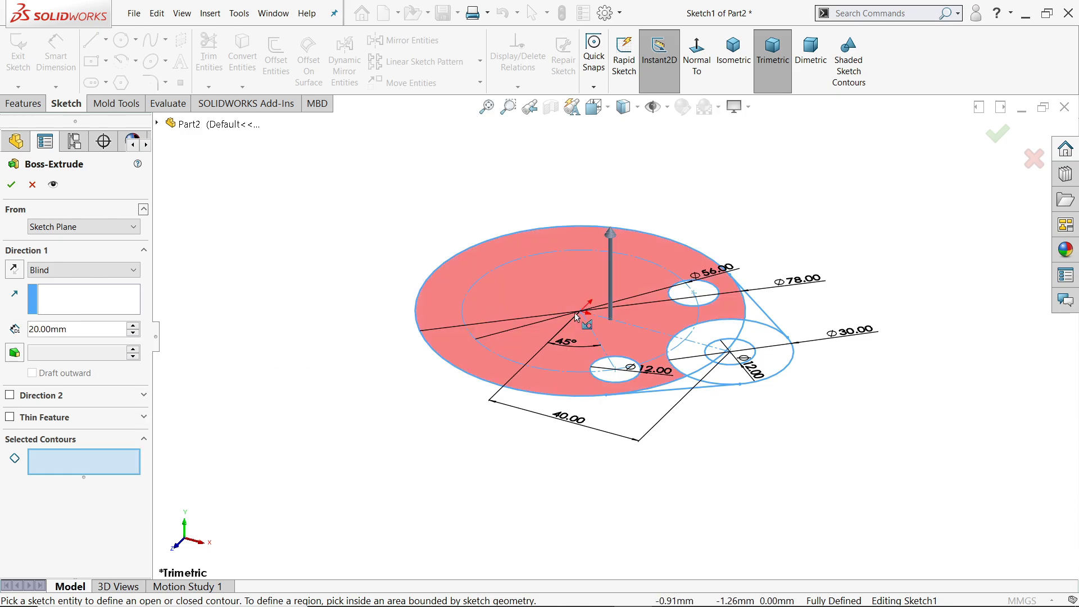
{"action": "scroll", "coordinate": [576, 318], "scroll_direction": "down", "scroll_amount": 3}
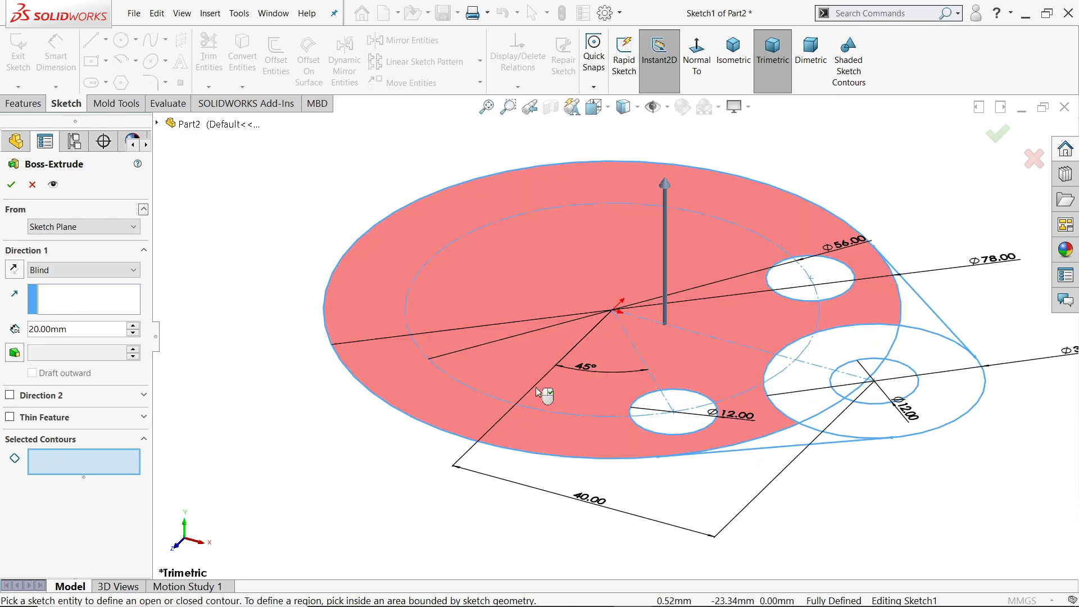
Step: Select the five outer profile regions as contours, leaving the three holes open
{"action": "left_click", "coordinate": [526, 295]}
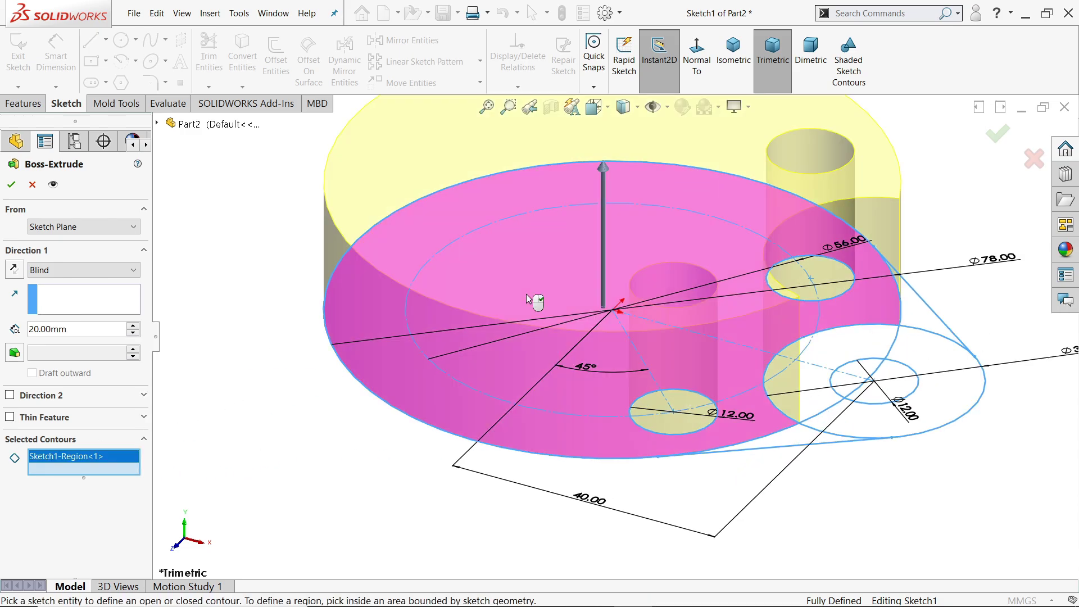
{"action": "left_click", "coordinate": [818, 400]}
{"action": "left_click", "coordinate": [942, 364]}
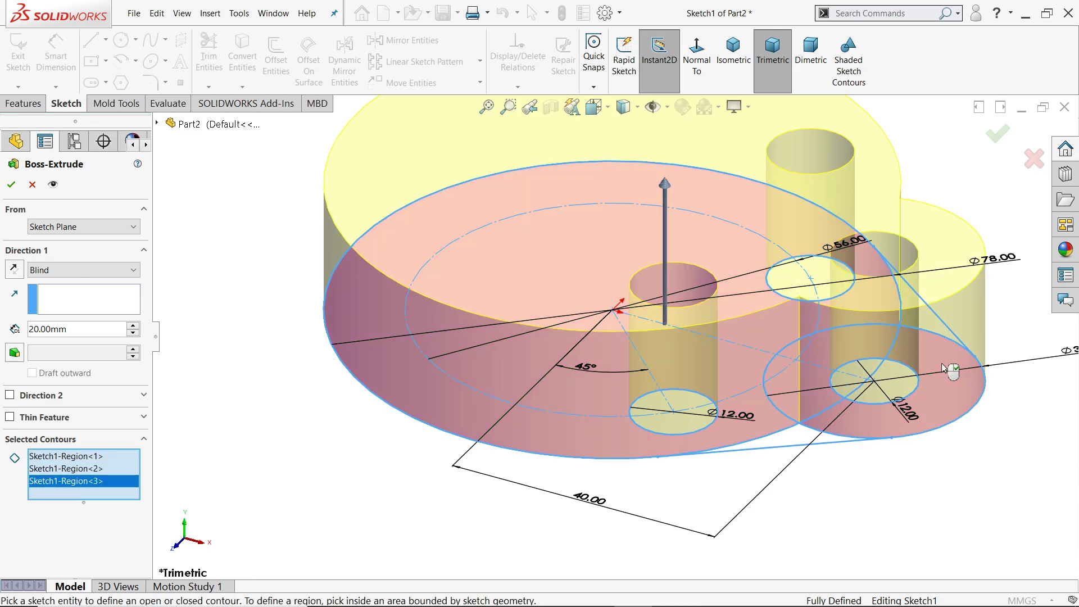
{"action": "left_click", "coordinate": [941, 332]}
{"action": "left_click", "coordinate": [812, 442]}
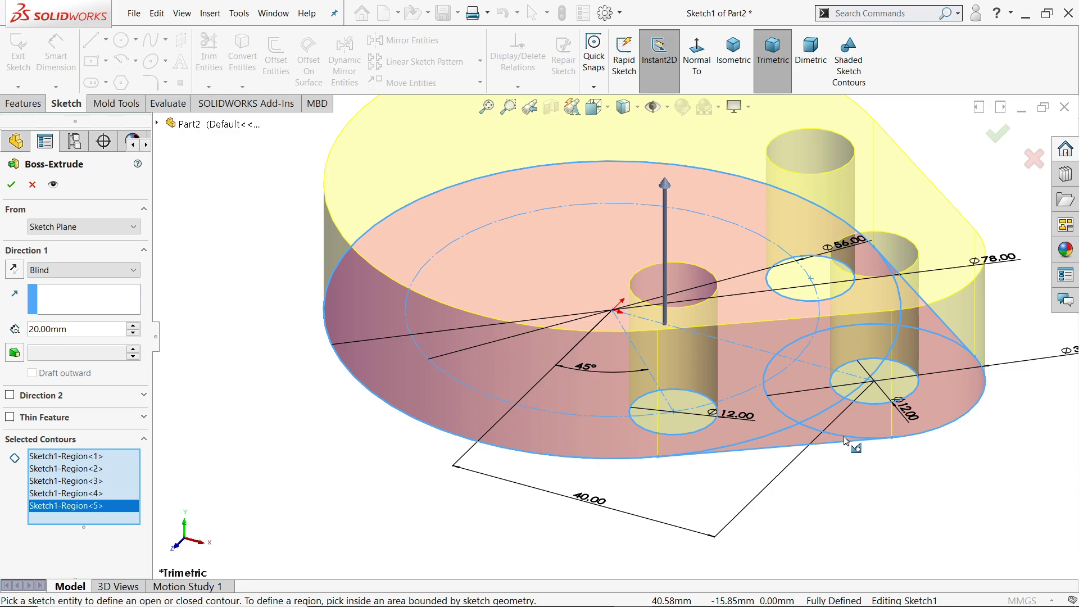
{"action": "key", "text": "f"}
{"action": "mouse_move", "coordinate": [905, 424]}
{"action": "middle_mouse_down"}
{"action": "mouse_move", "coordinate": [851, 339]}
{"action": "mouse_move", "coordinate": [800, 193]}
{"action": "mouse_move", "coordinate": [838, 302]}
{"action": "mouse_move", "coordinate": [893, 354]}
{"action": "mouse_move", "coordinate": [839, 374]}
{"action": "middle_mouse_up"}
{"action": "scroll", "coordinate": [545, 371], "scroll_direction": "down", "scroll_amount": 3}
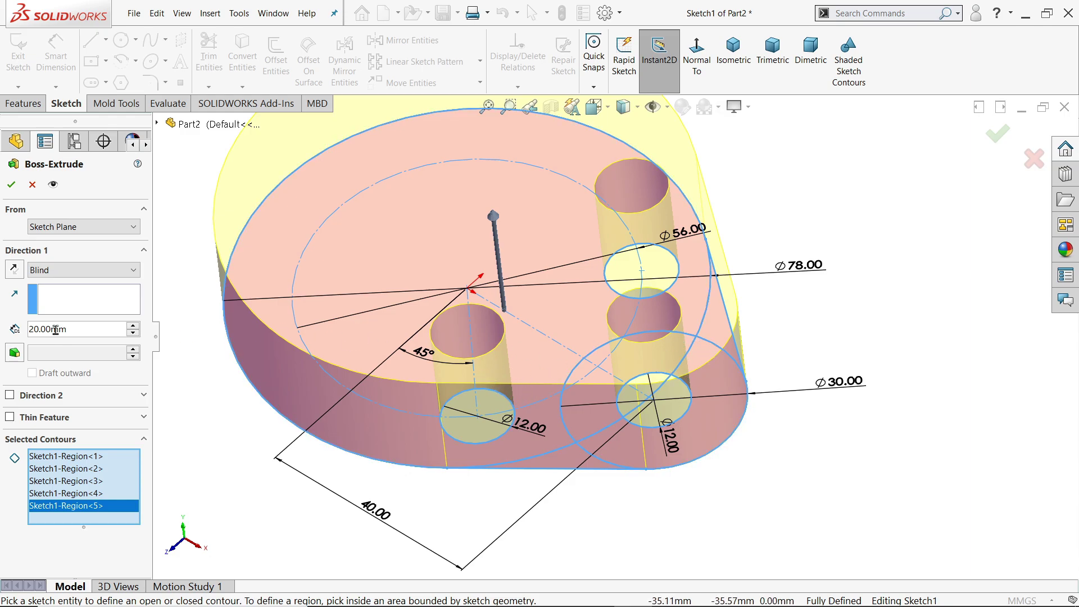
Step: Confirm the 20 mm base plate extrusion and select the whole part
{"action": "left_click", "coordinate": [10, 184]}
{"action": "scroll", "coordinate": [723, 392], "scroll_direction": "up", "scroll_amount": 5}
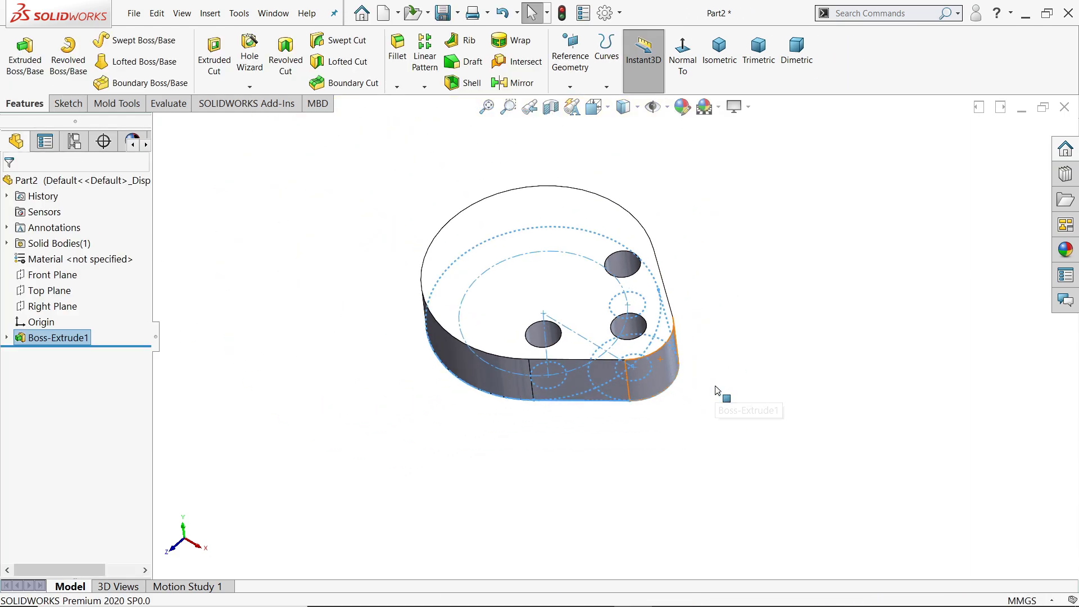
{"action": "mouse_move", "coordinate": [743, 290]}
{"action": "middle_mouse_down"}
{"action": "mouse_move", "coordinate": [737, 261]}
{"action": "mouse_move", "coordinate": [738, 296]}
{"action": "middle_mouse_up"}
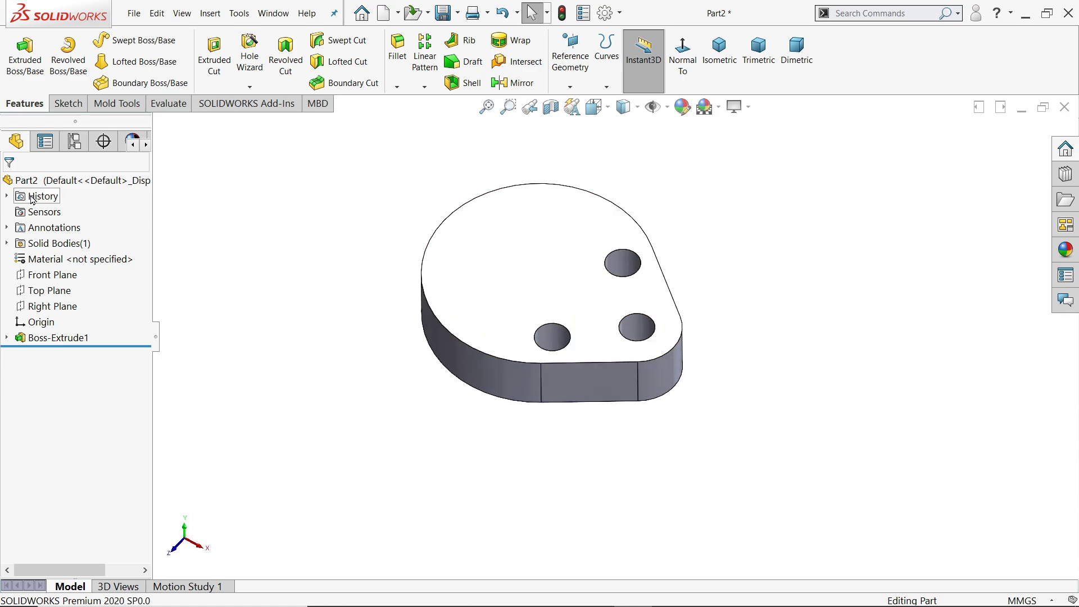
{"action": "left_click", "coordinate": [79, 181]}
{"action": "scroll", "coordinate": [494, 301], "scroll_direction": "down", "scroll_amount": 4}
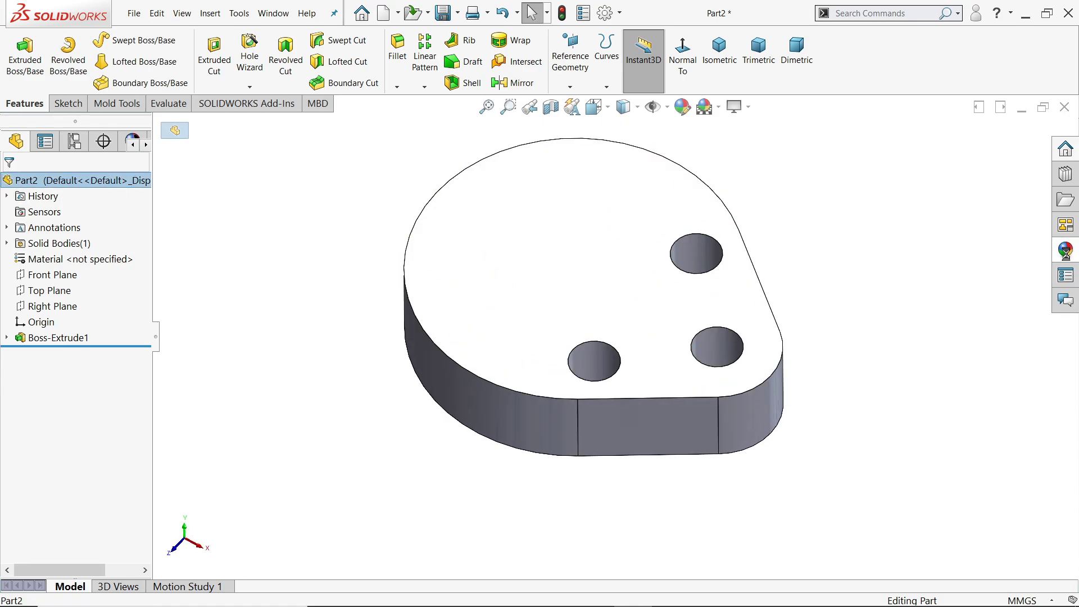
Step: Browse the colour appearance categories, then collapse the Appearances pane
{"action": "left_click", "coordinate": [1066, 251]}
{"action": "left_click", "coordinate": [909, 148]}
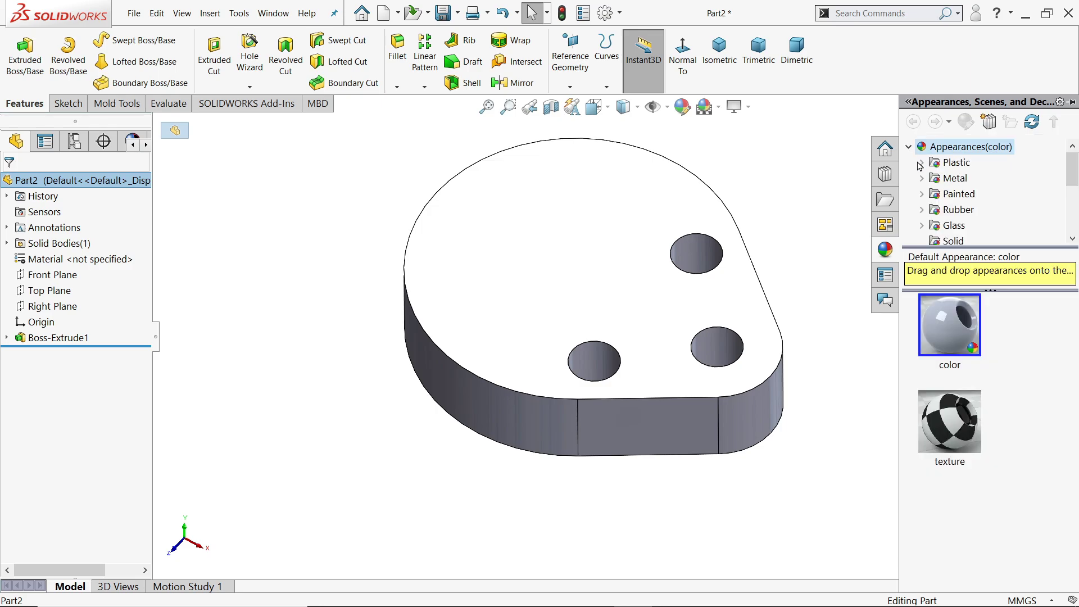
{"action": "left_click", "coordinate": [832, 169]}
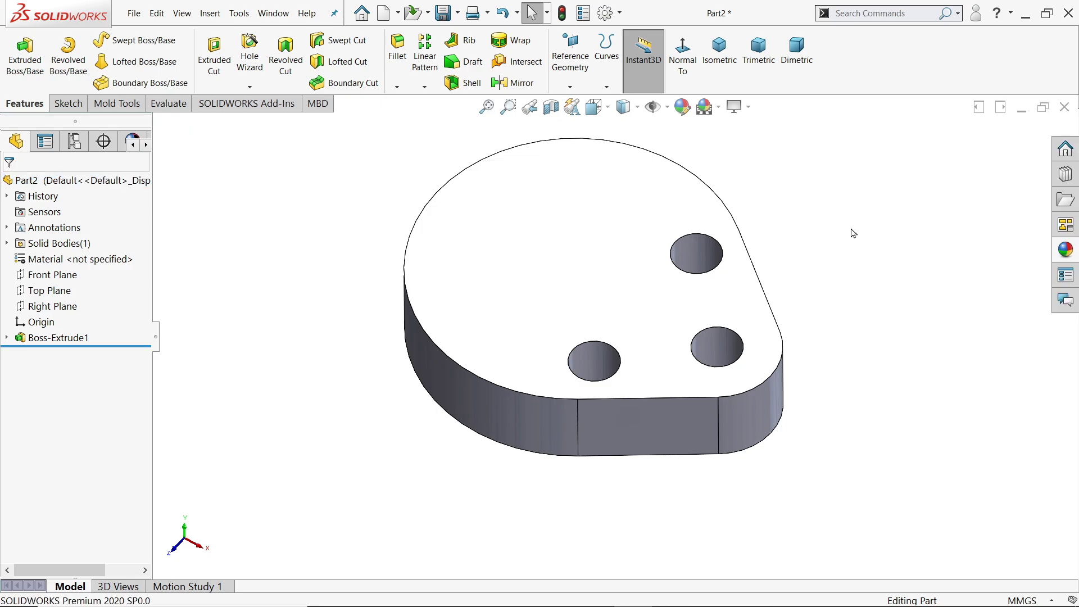
Step: Enable RealView Graphics and orbit the base plate to a lower tilt
{"action": "left_click", "coordinate": [735, 106]}
{"action": "left_click", "coordinate": [756, 130]}
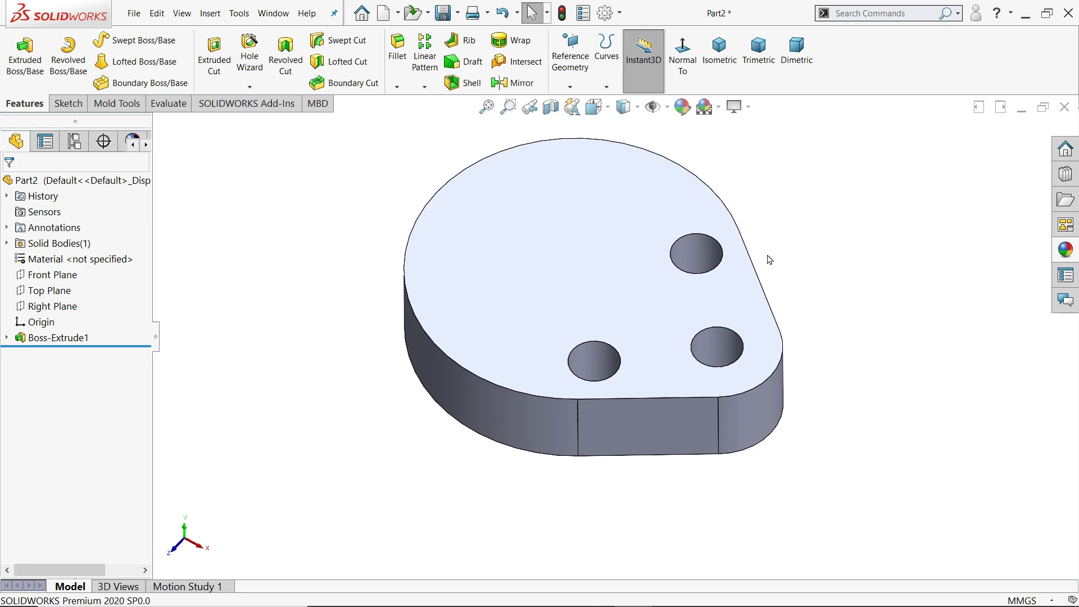
{"action": "mouse_move", "coordinate": [766, 258]}
{"action": "middle_mouse_down"}
{"action": "mouse_move", "coordinate": [768, 227]}
{"action": "mouse_move", "coordinate": [783, 279]}
{"action": "middle_mouse_up"}
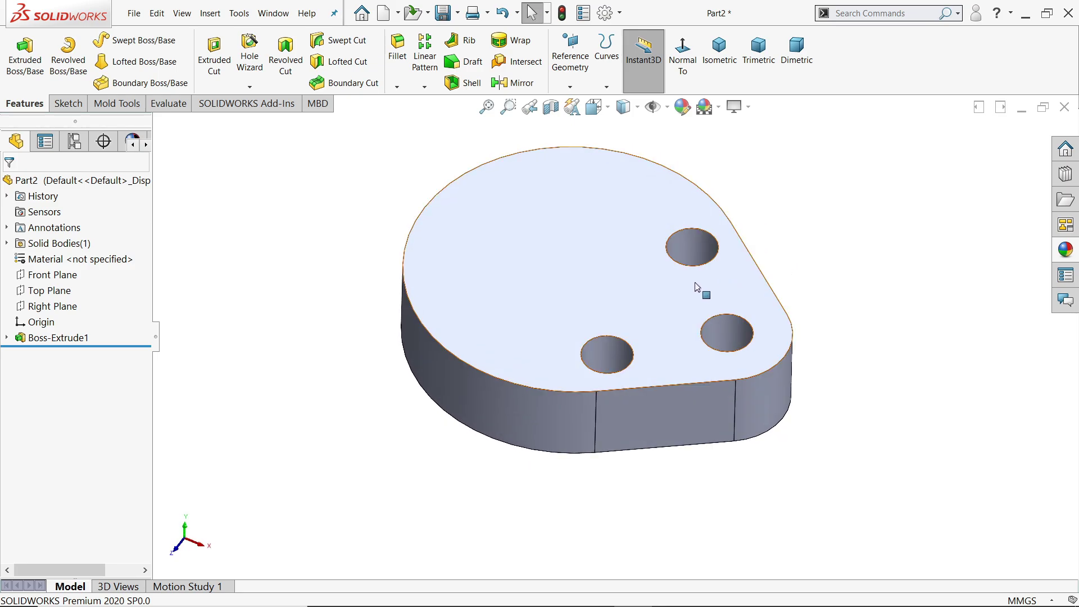
{"action": "key", "text": "alt+Tab"}
Step: Sketch concentric Ø30 and Ø20 circles at the origin on the base plate's top face
{"action": "left_click", "coordinate": [579, 264]}
{"action": "left_click", "coordinate": [605, 236]}
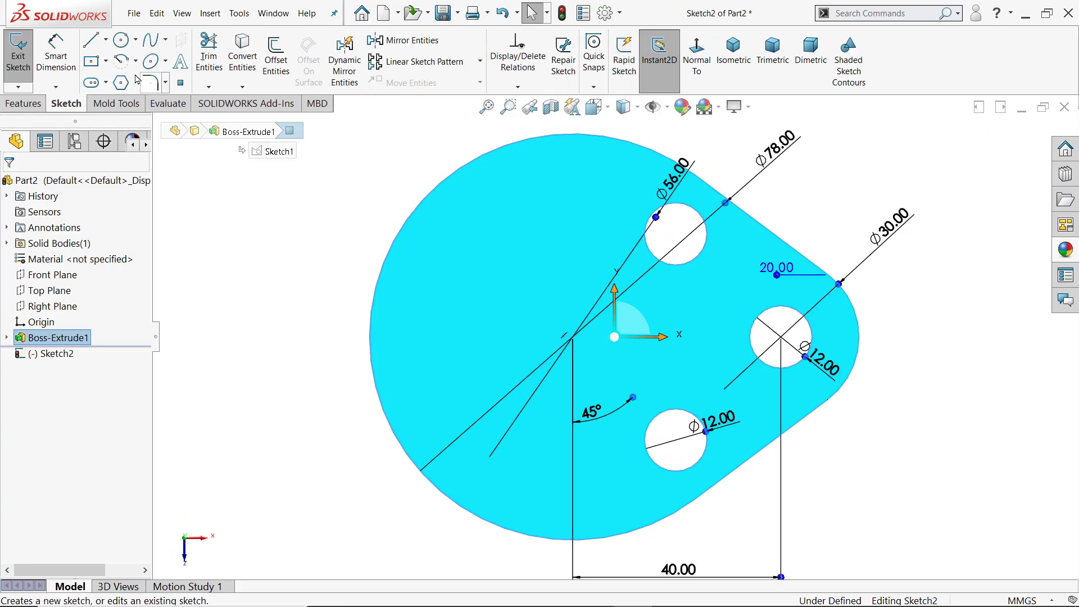
{"action": "key", "text": "c"}
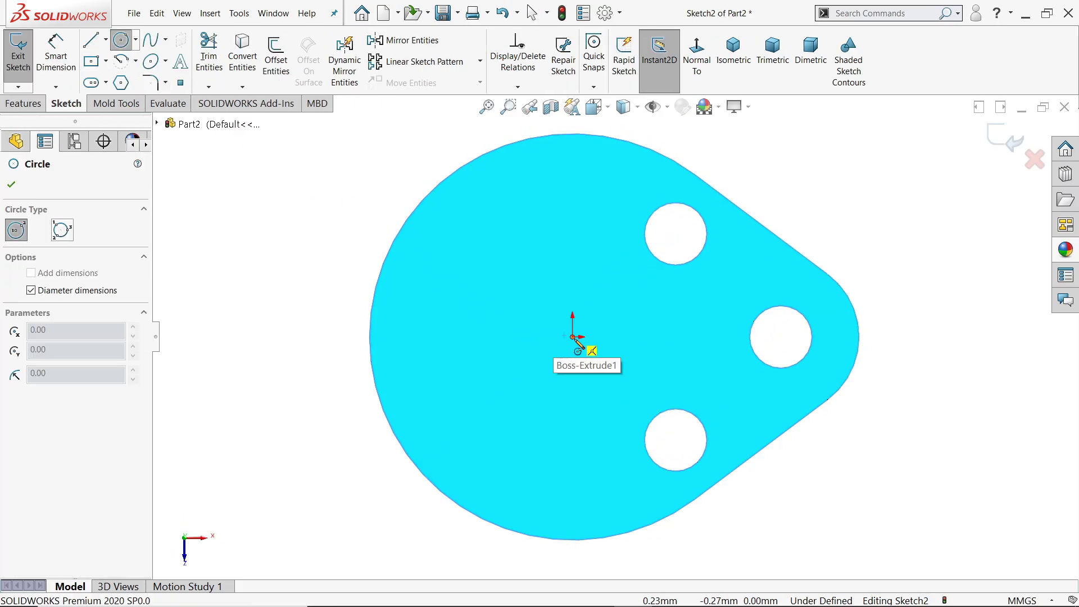
{"action": "left_click", "coordinate": [573, 337]}
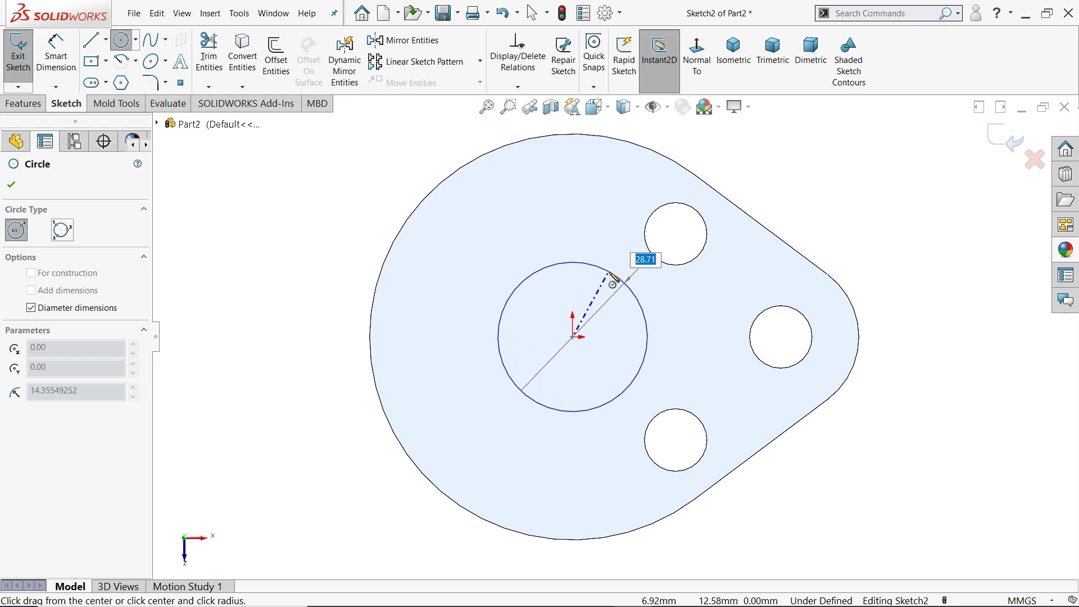
{"action": "type", "text": "30"}
{"action": "key", "text": "Return"}
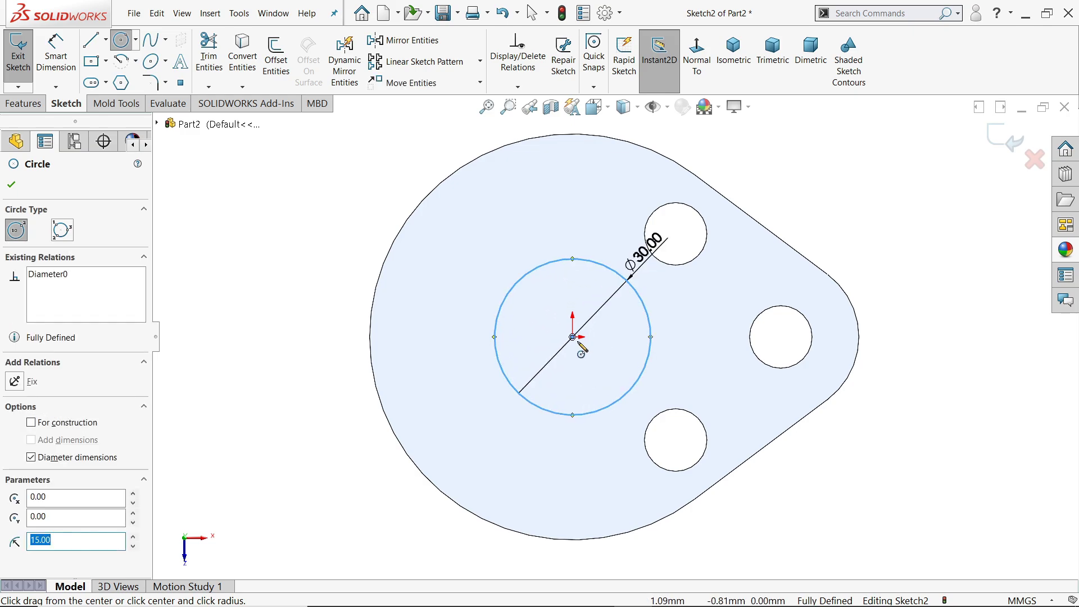
{"action": "left_click", "coordinate": [572, 337]}
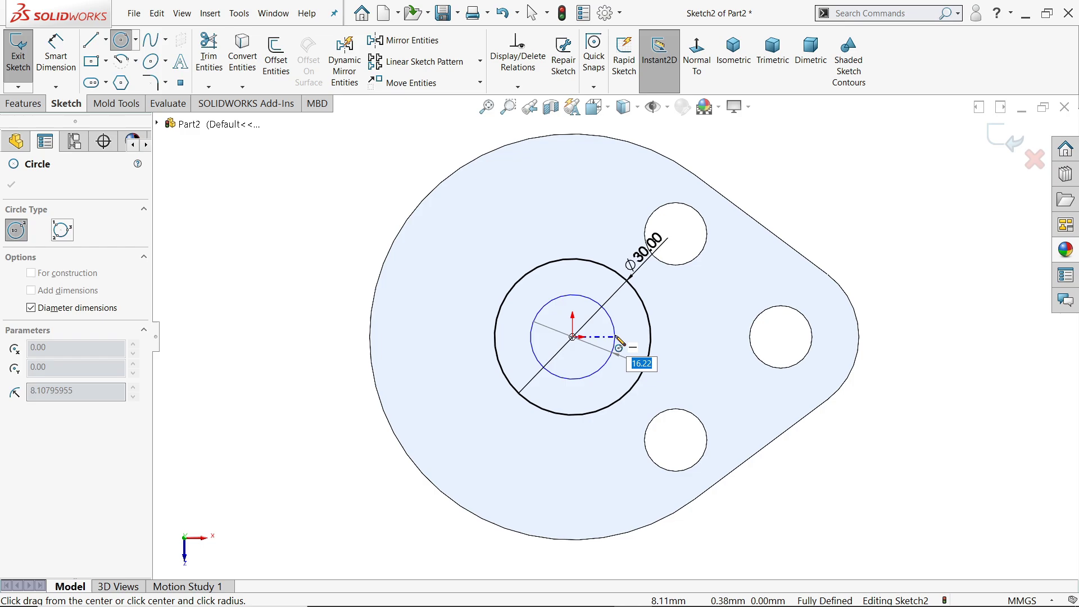
{"action": "type", "text": "20"}
{"action": "key", "text": "Return"}
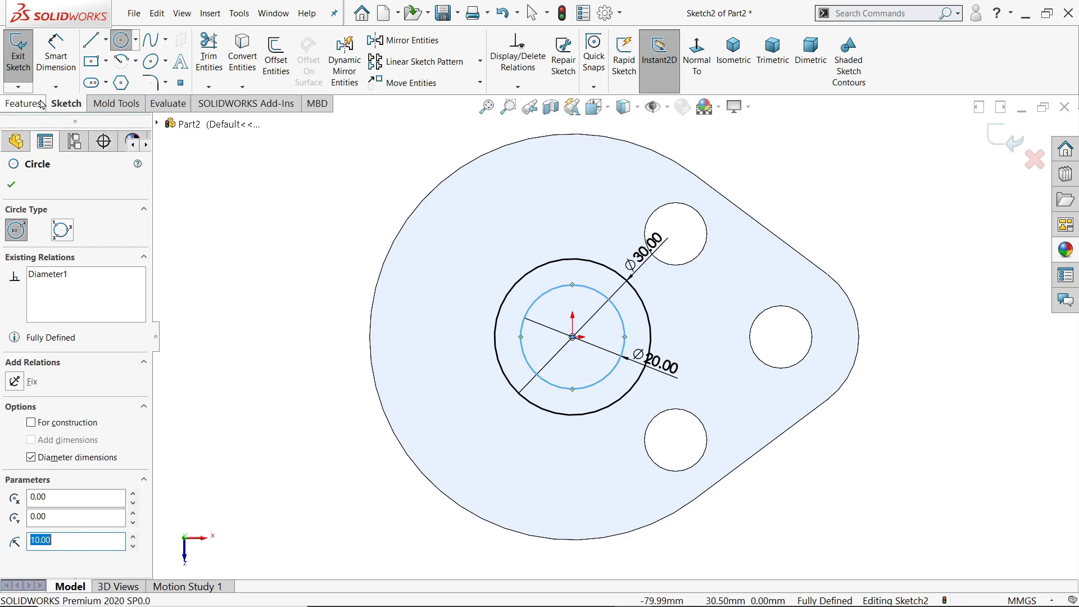
{"action": "key", "text": "Escape"}
{"action": "key", "text": "Escape"}
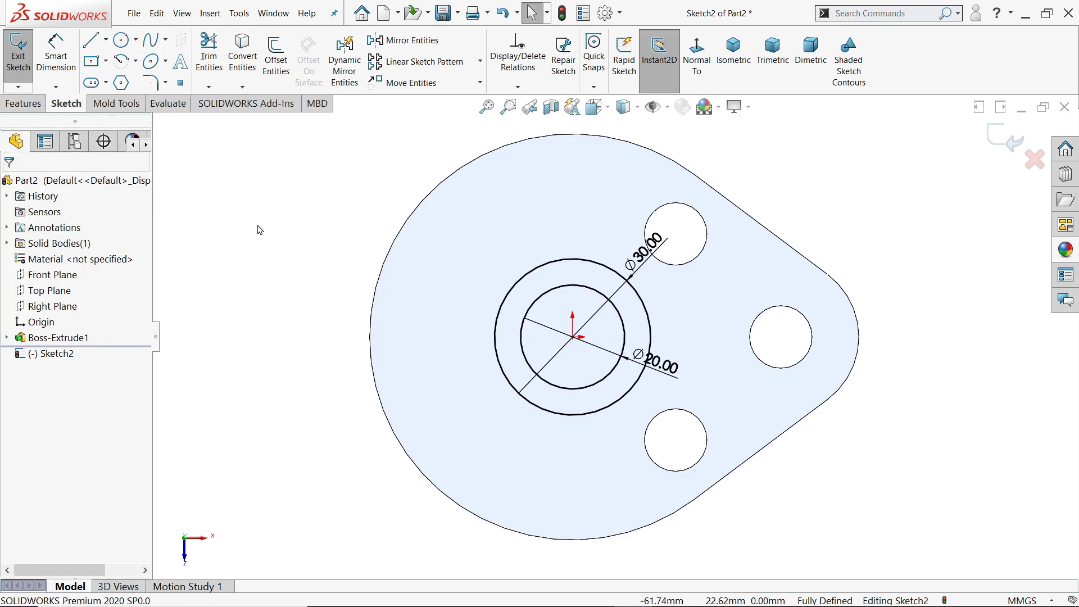
Step: Extrude the circles into a 65 mm tall boss
{"action": "left_click", "coordinate": [37, 105]}
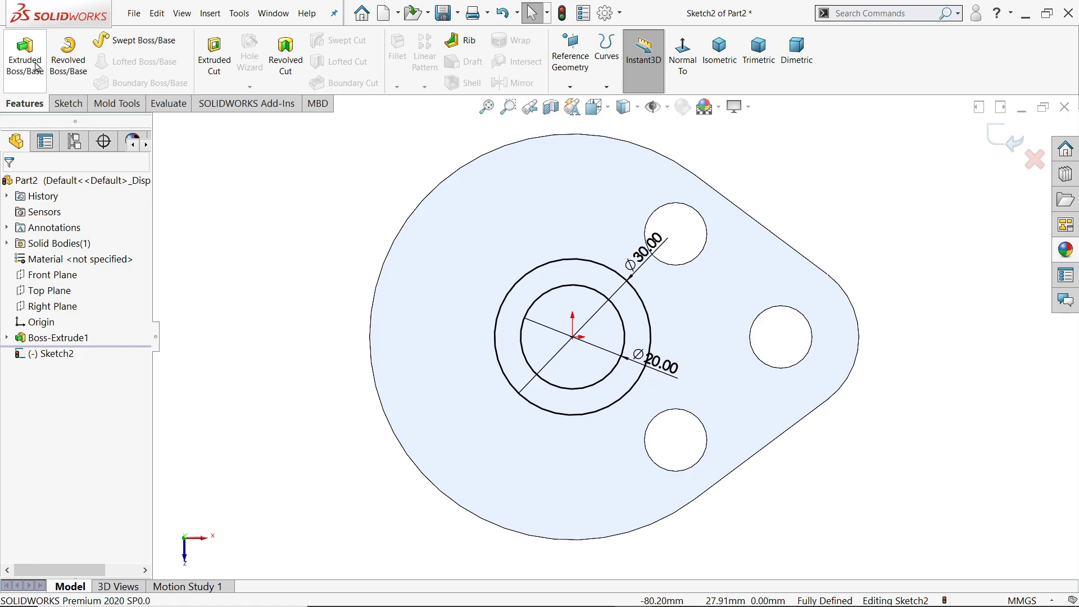
{"action": "left_click", "coordinate": [25, 59]}
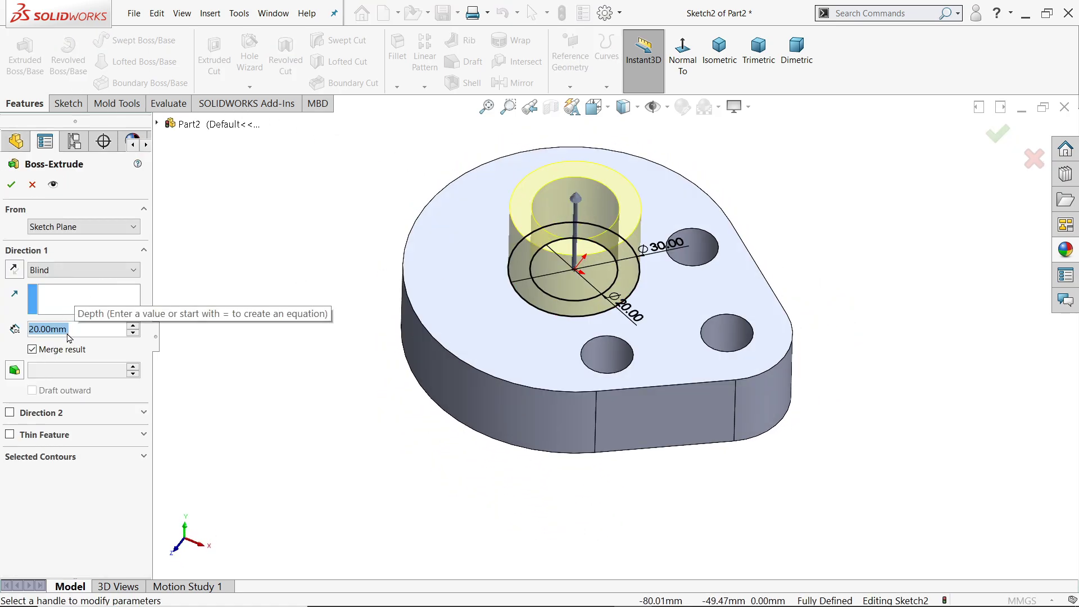
{"action": "type", "text": "65"}
{"action": "key", "text": "Return"}
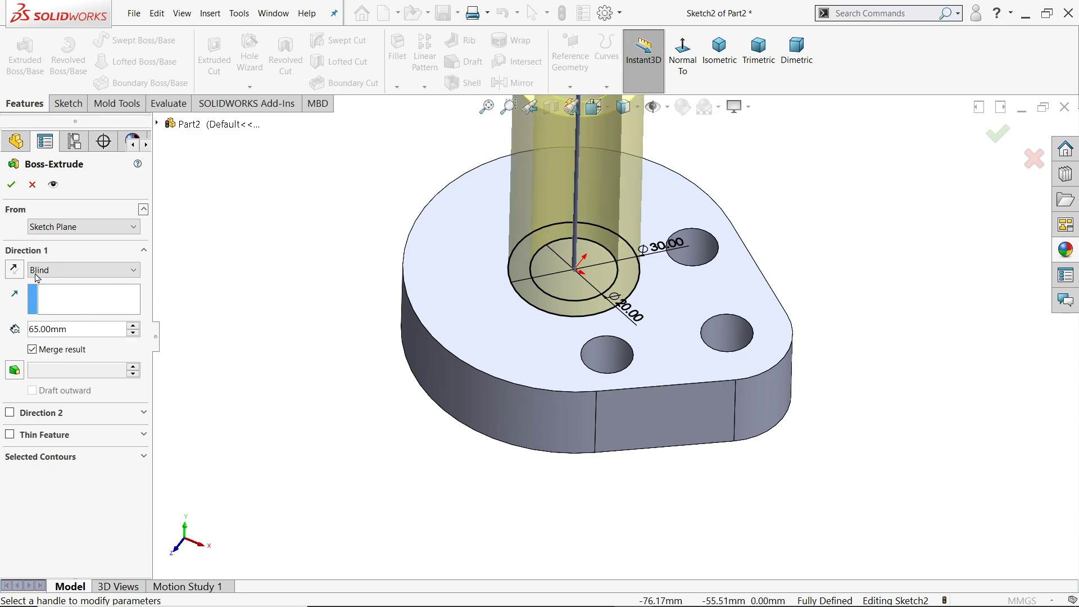
{"action": "left_click", "coordinate": [11, 183]}
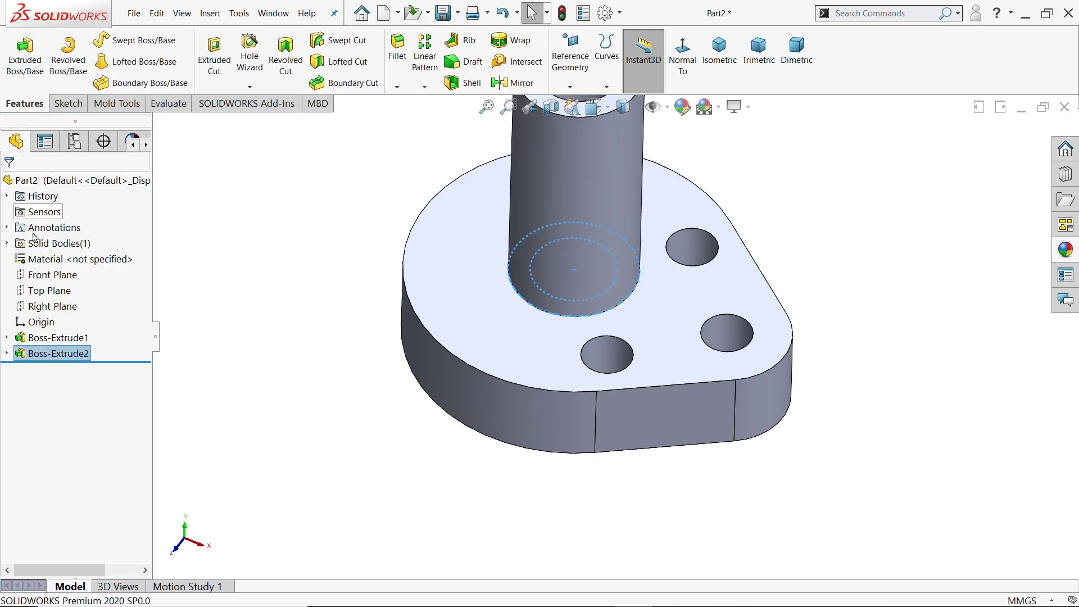
Step: Start an extruded cut from Sketch2 set to Through All - Both
{"action": "left_click", "coordinate": [6, 354]}
{"action": "left_click", "coordinate": [57, 368]}
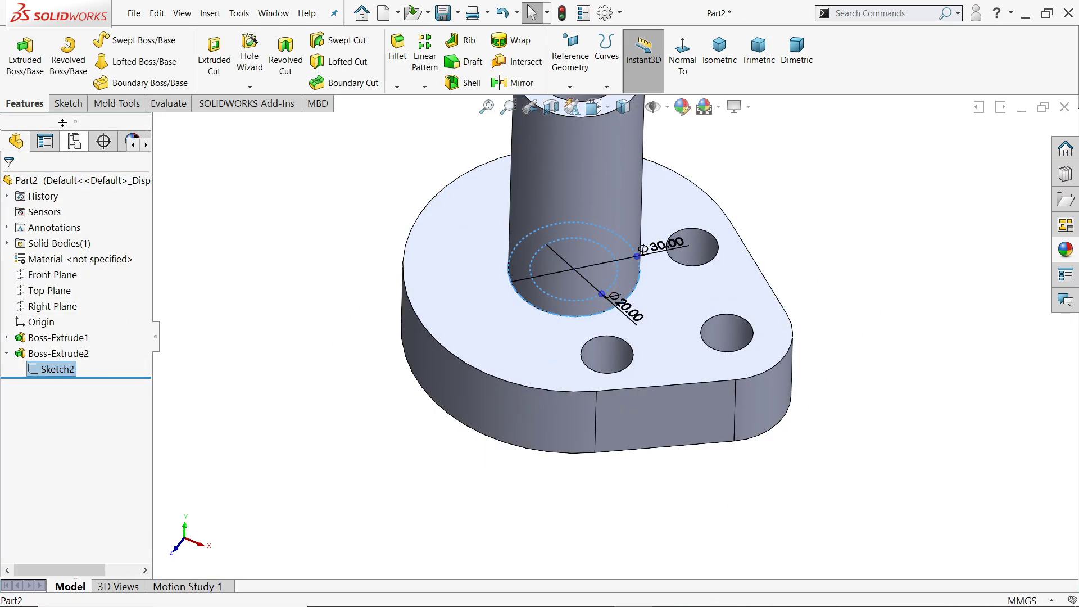
{"action": "left_click", "coordinate": [219, 61]}
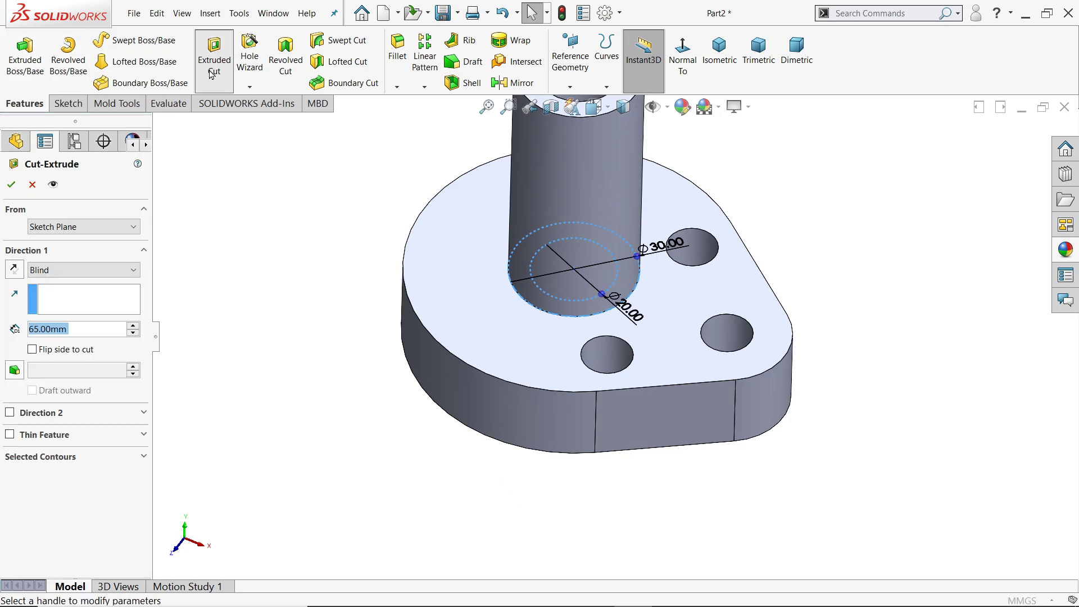
{"action": "left_click", "coordinate": [53, 270]}
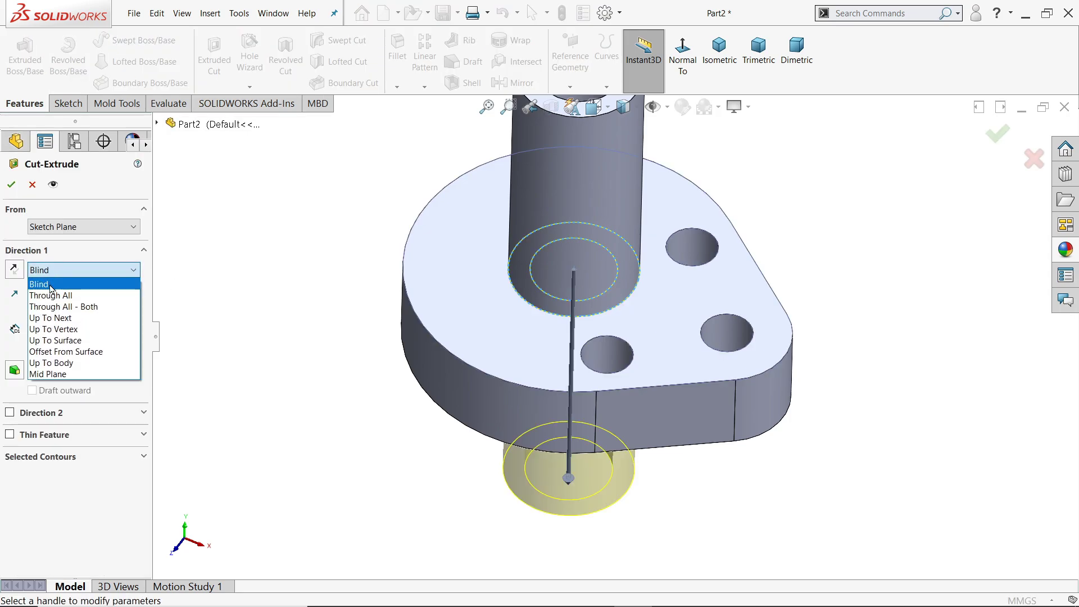
{"action": "left_click", "coordinate": [65, 310]}
{"action": "key", "text": "f"}
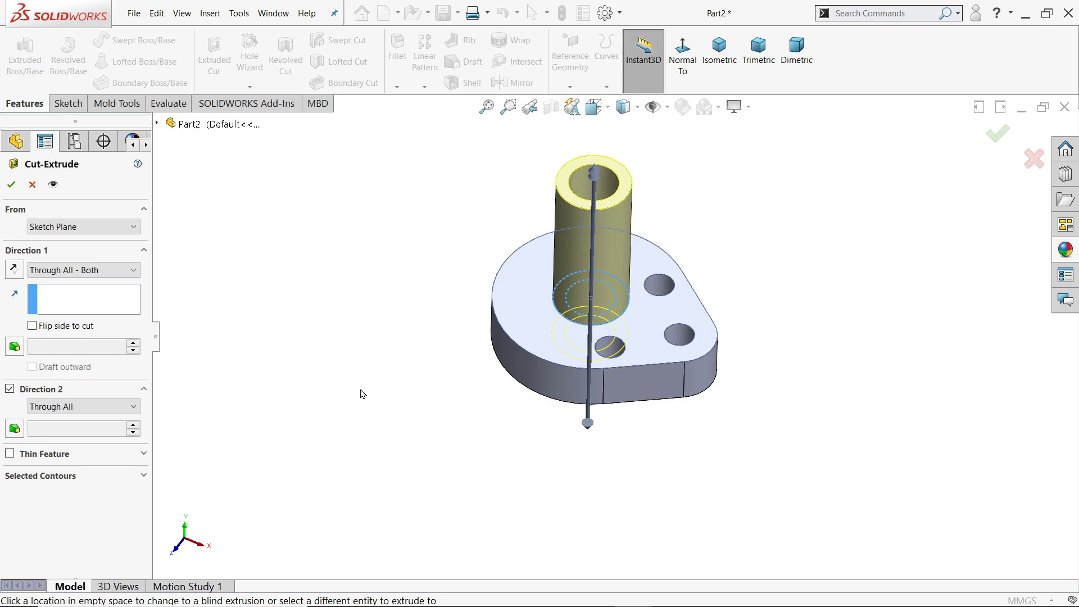
{"action": "middle_click_drag", "start_coordinate": [361, 392], "coordinate": [379, 366]}
{"action": "scroll", "coordinate": [621, 365], "scroll_direction": "down", "scroll_amount": 3}
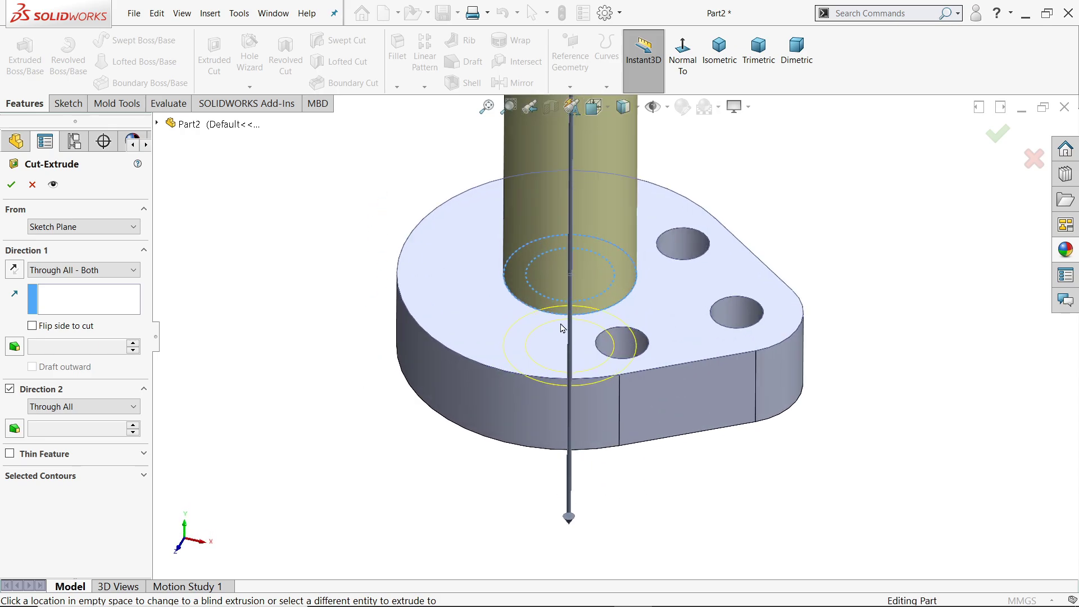
{"action": "scroll", "coordinate": [376, 317], "scroll_direction": "up", "scroll_amount": 2}
{"action": "scroll", "coordinate": [599, 217], "scroll_direction": "down", "scroll_amount": 1}
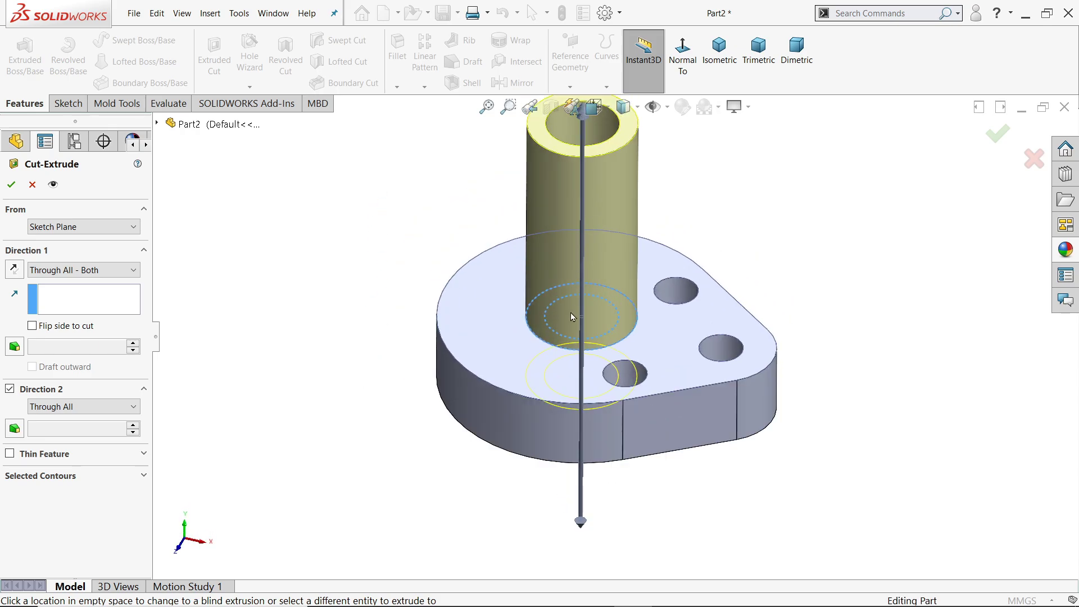
Step: Limit the cut to the inner Ø20 contour and apply it
{"action": "left_click", "coordinate": [38, 476]}
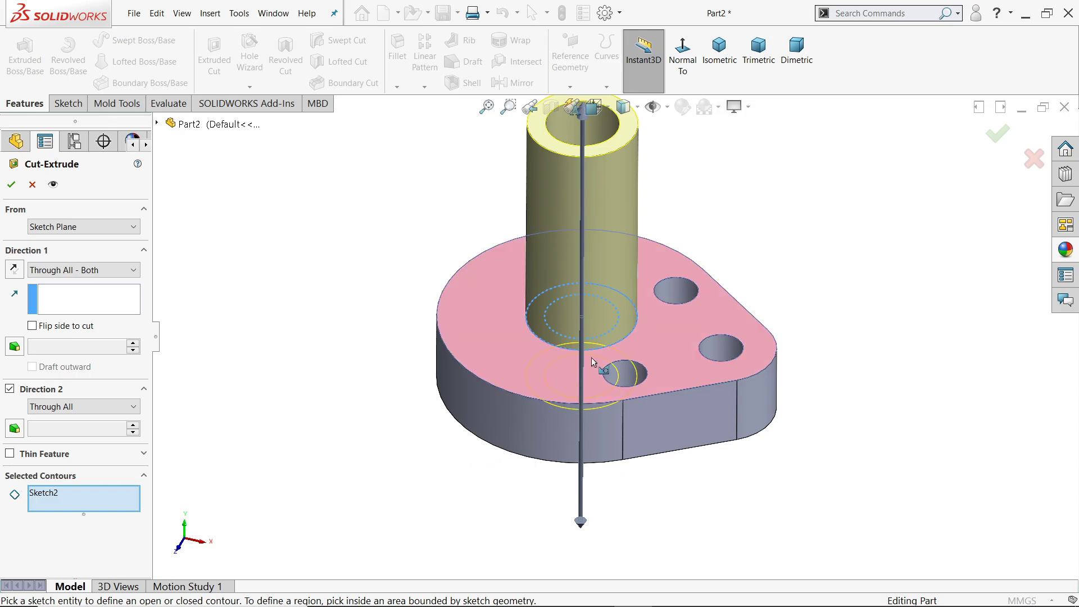
{"action": "left_click", "coordinate": [607, 335]}
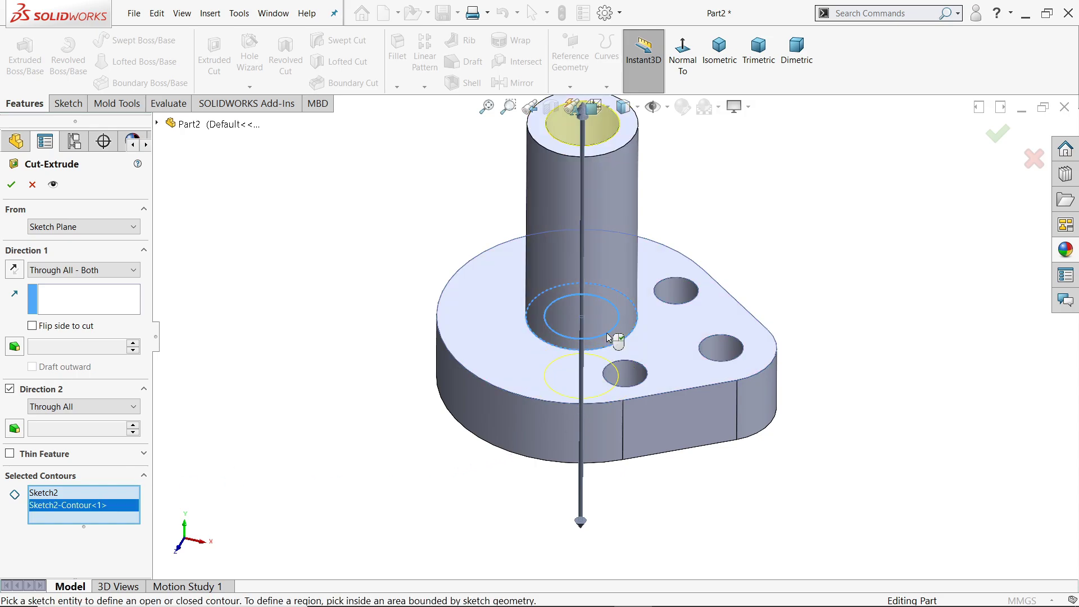
{"action": "scroll", "coordinate": [600, 338], "scroll_direction": "up", "scroll_amount": 1}
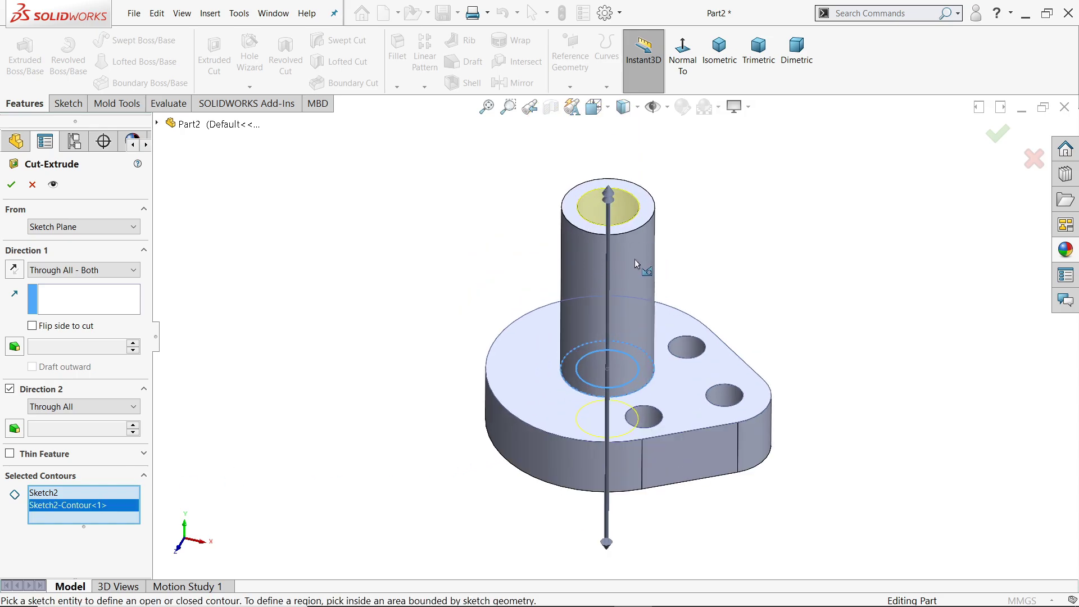
{"action": "scroll", "coordinate": [635, 259], "scroll_direction": "down", "scroll_amount": 1}
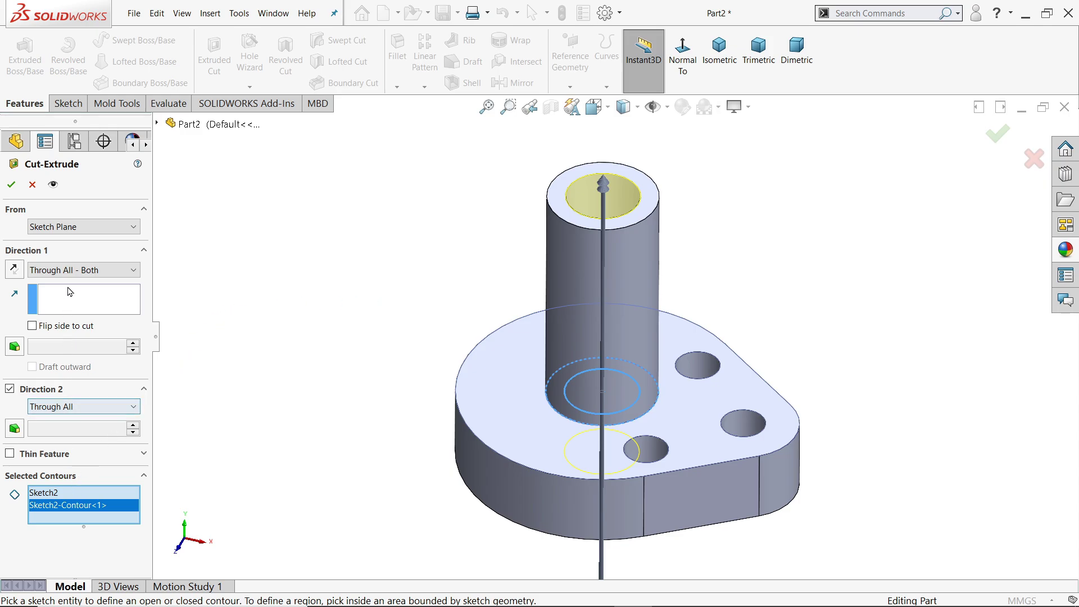
{"action": "left_click", "coordinate": [10, 186]}
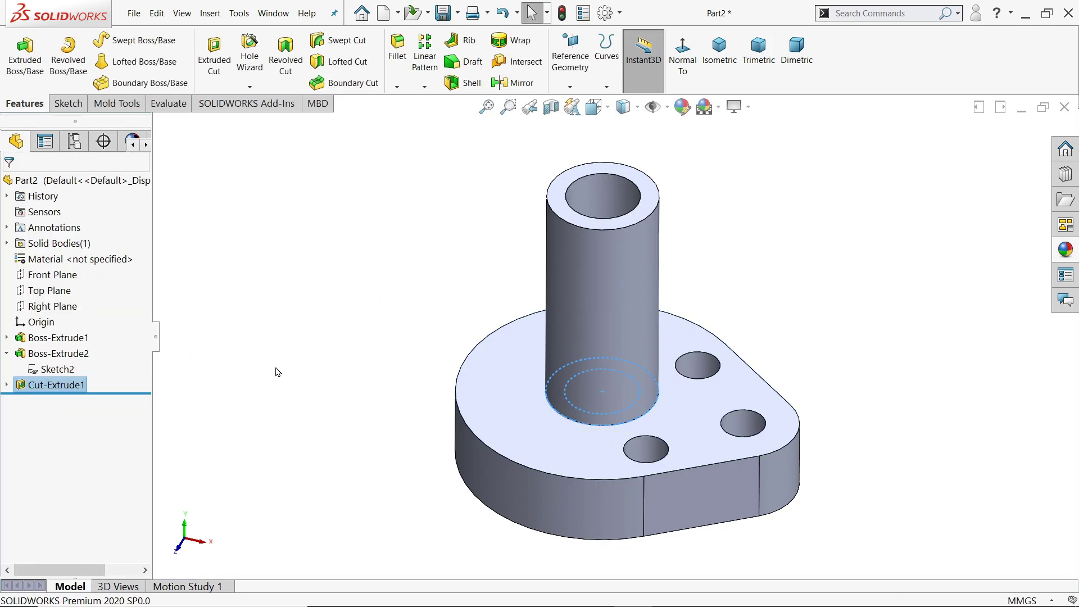
Step: Start a new sketch on the boss's top ring face
{"action": "middle_click_drag", "start_coordinate": [337, 429], "coordinate": [344, 407]}
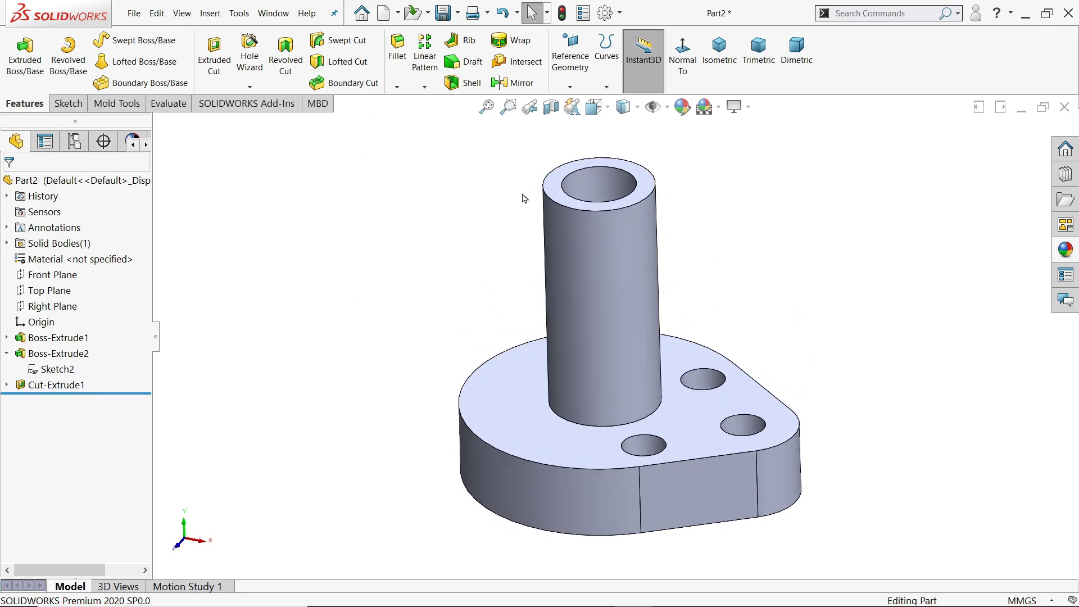
{"action": "left_click", "coordinate": [561, 190]}
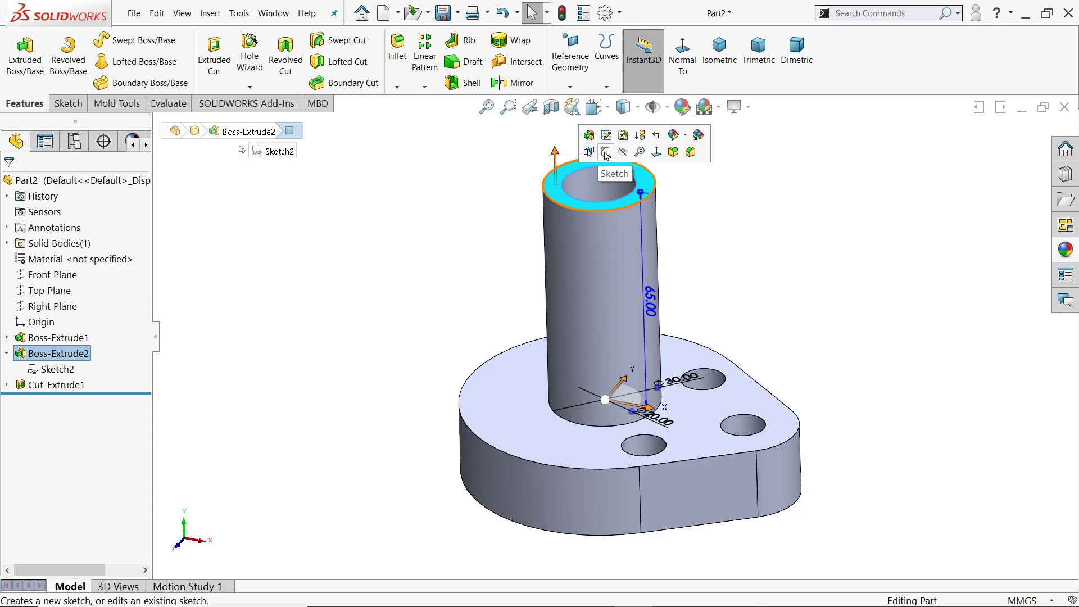
{"action": "left_click", "coordinate": [605, 152]}
{"action": "scroll", "coordinate": [489, 360], "scroll_direction": "down", "scroll_amount": 3}
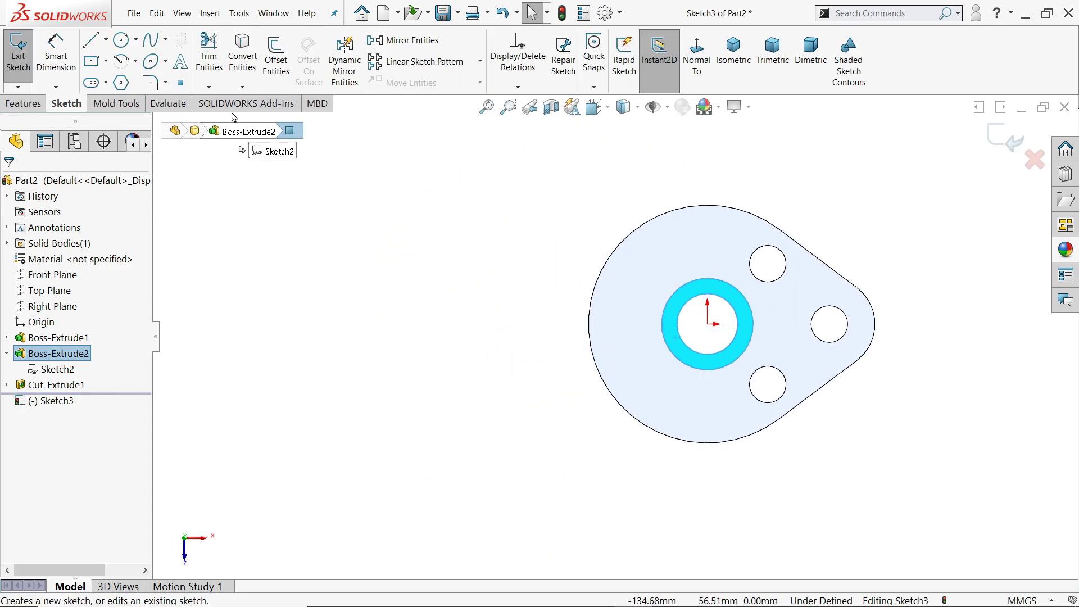
Step: Draw concentric Ø80 (40*2) and Ø60 (30*2) circles beside the base plate
{"action": "left_click", "coordinate": [121, 40]}
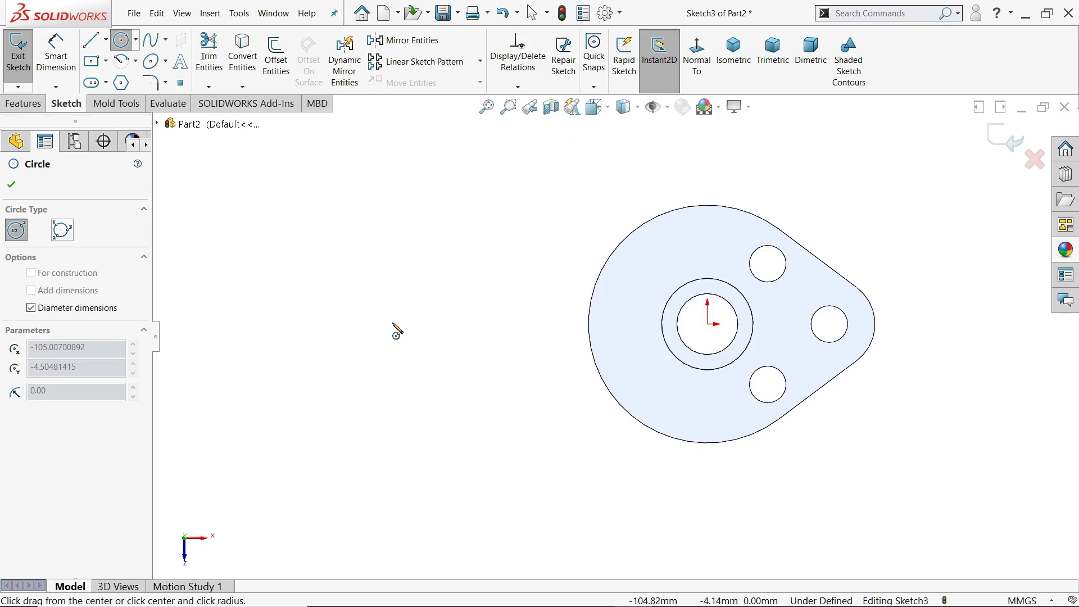
{"action": "left_click_drag", "start_coordinate": [394, 324], "coordinate": [405, 231]}
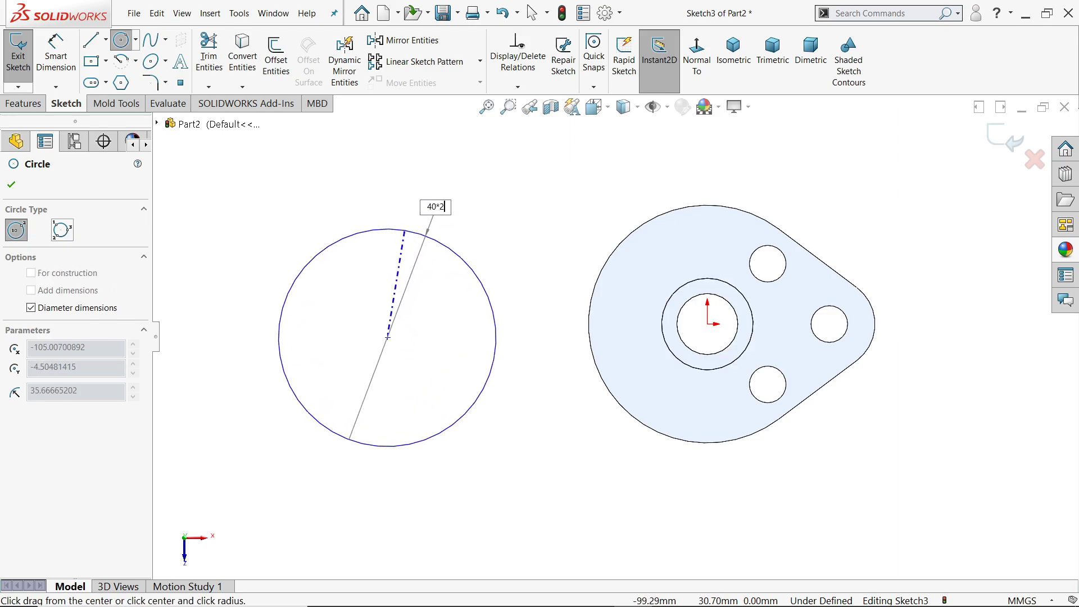
{"action": "type", "text": "40*2"}
{"action": "key", "text": "Return"}
{"action": "left_click_drag", "start_coordinate": [387, 337], "coordinate": [443, 273]}
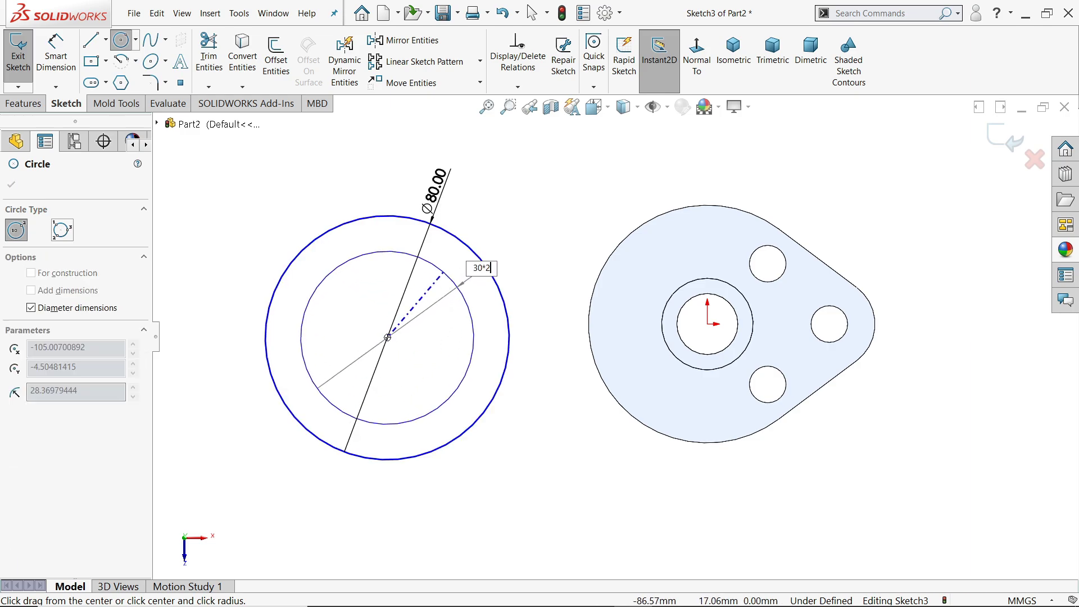
{"action": "type", "text": "30*2"}
{"action": "key", "text": "Return"}
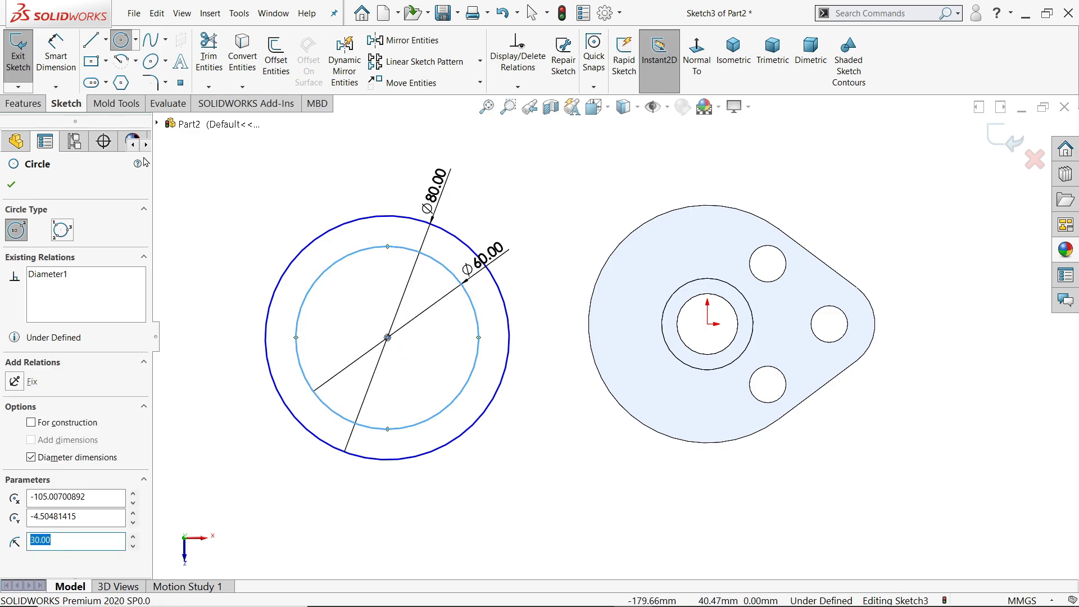
Step: Join the circles' centre to the base centre with a horizontal construction centerline
{"action": "left_click", "coordinate": [92, 40]}
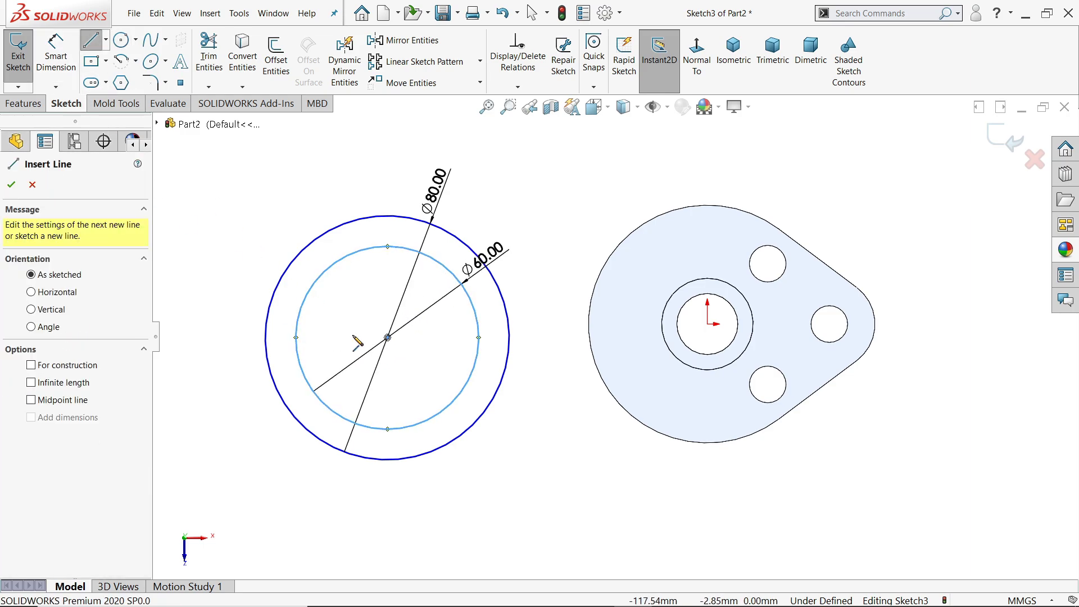
{"action": "left_click", "coordinate": [388, 337]}
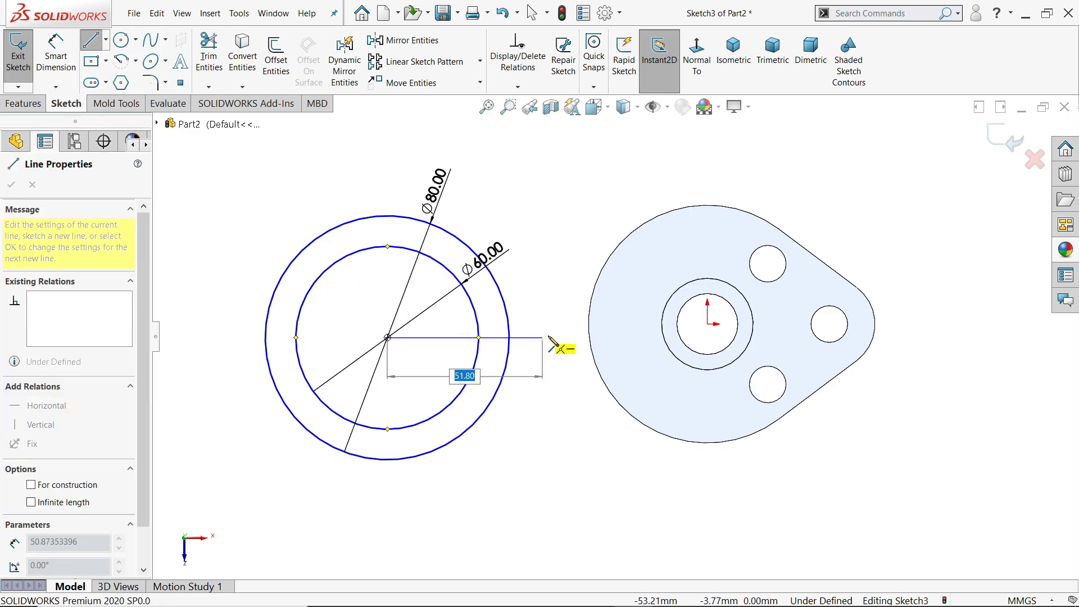
{"action": "left_click", "coordinate": [707, 324]}
{"action": "right_click", "coordinate": [574, 277]}
{"action": "left_click", "coordinate": [585, 268]}
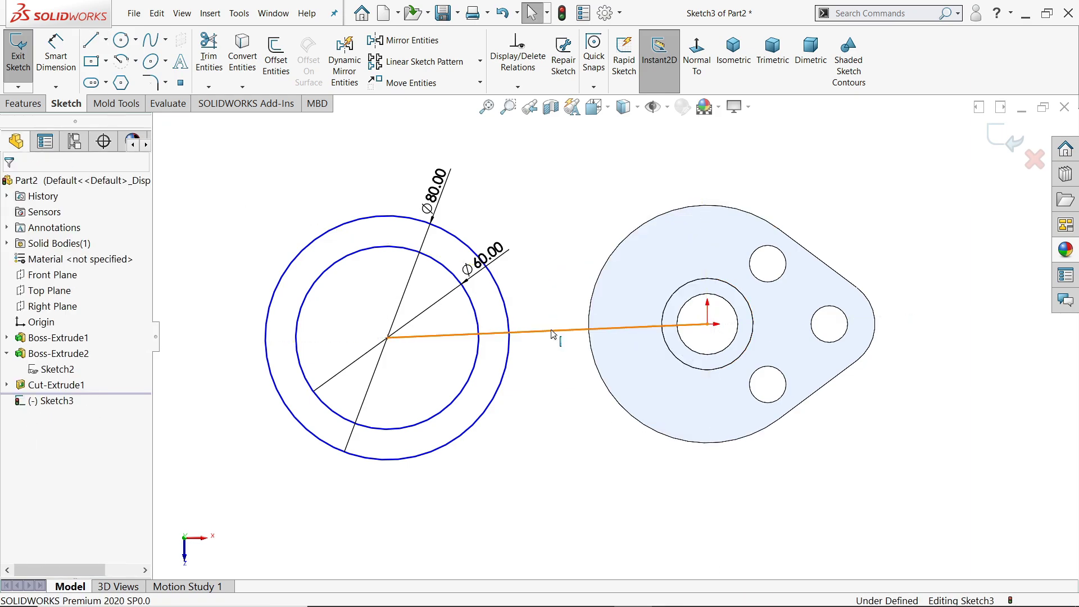
{"action": "left_click", "coordinate": [557, 331]}
{"action": "left_click", "coordinate": [584, 279]}
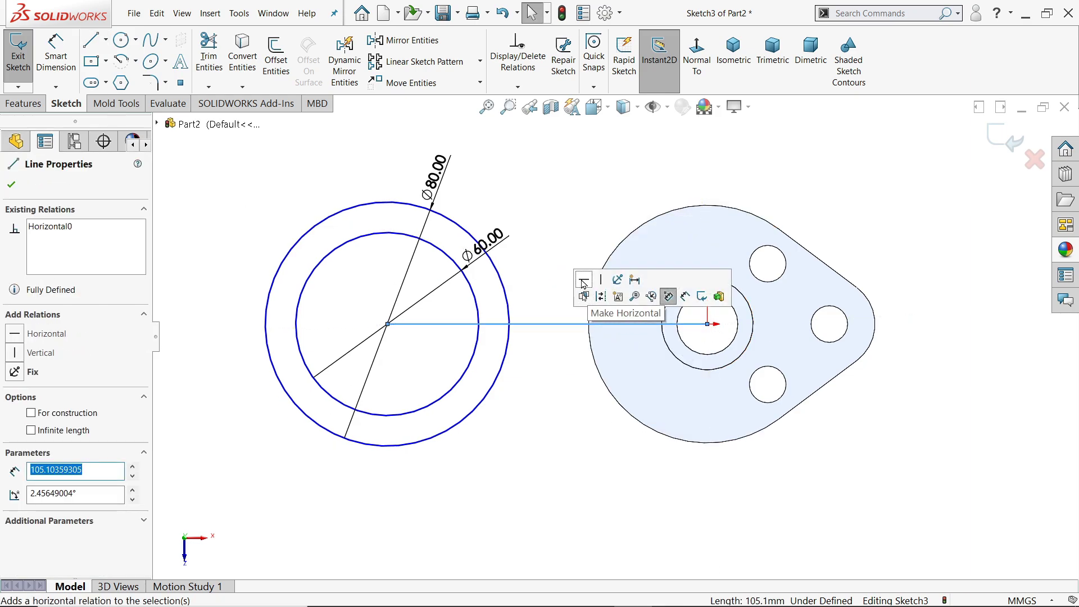
{"action": "left_click", "coordinate": [602, 296]}
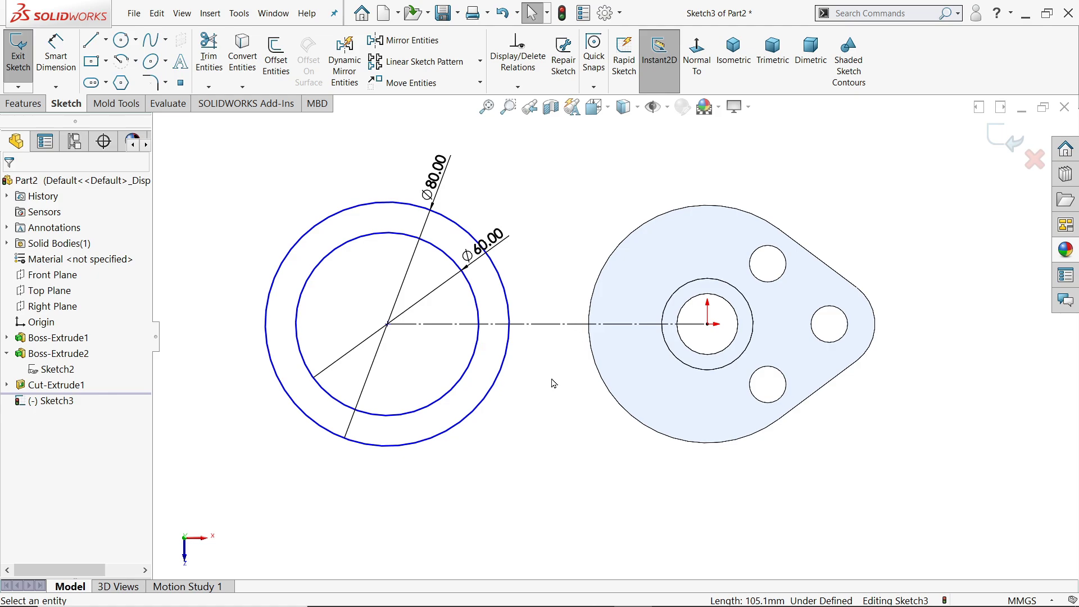
{"action": "scroll", "coordinate": [553, 384], "scroll_direction": "up", "scroll_amount": 3}
{"action": "scroll", "coordinate": [585, 357], "scroll_direction": "down", "scroll_amount": 4}
Step: Dimension the centerline length to 90 mm
{"action": "left_click", "coordinate": [66, 62]}
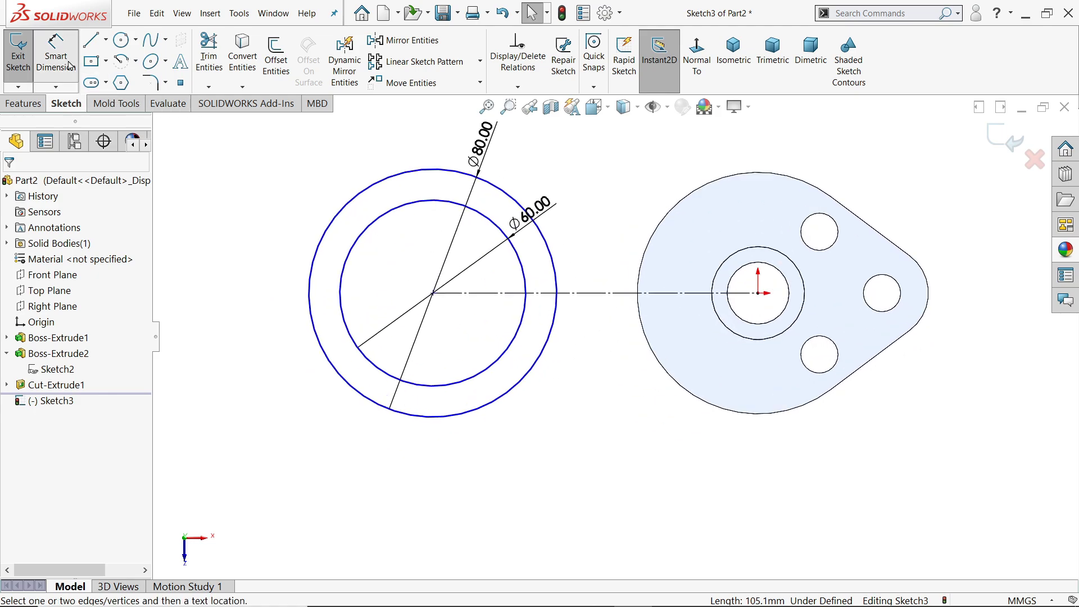
{"action": "left_click", "coordinate": [609, 295]}
{"action": "left_click", "coordinate": [592, 438]}
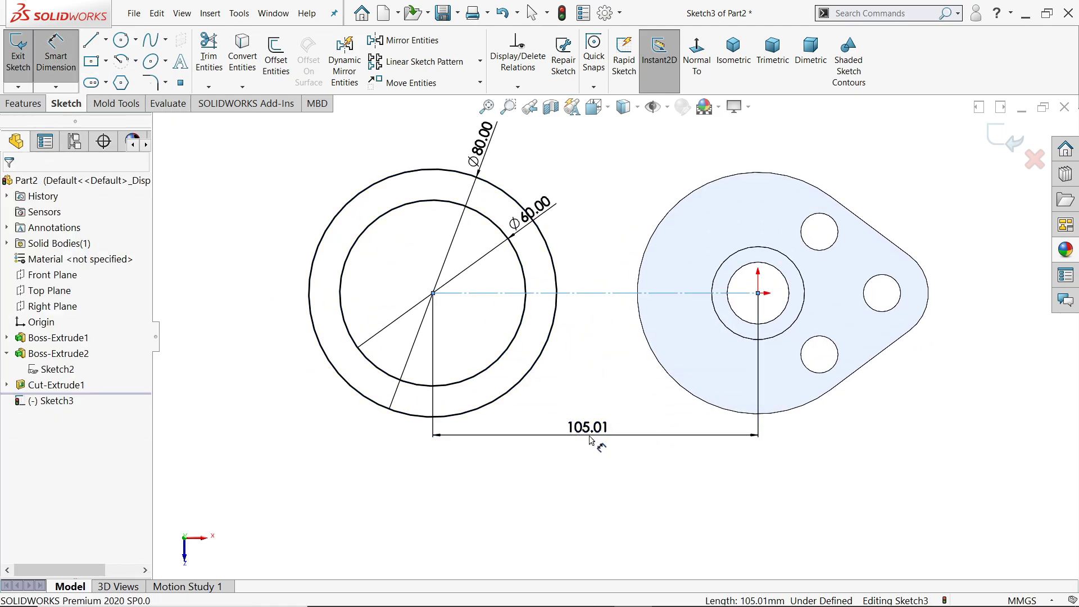
{"action": "type", "text": "90"}
{"action": "key", "text": "Return"}
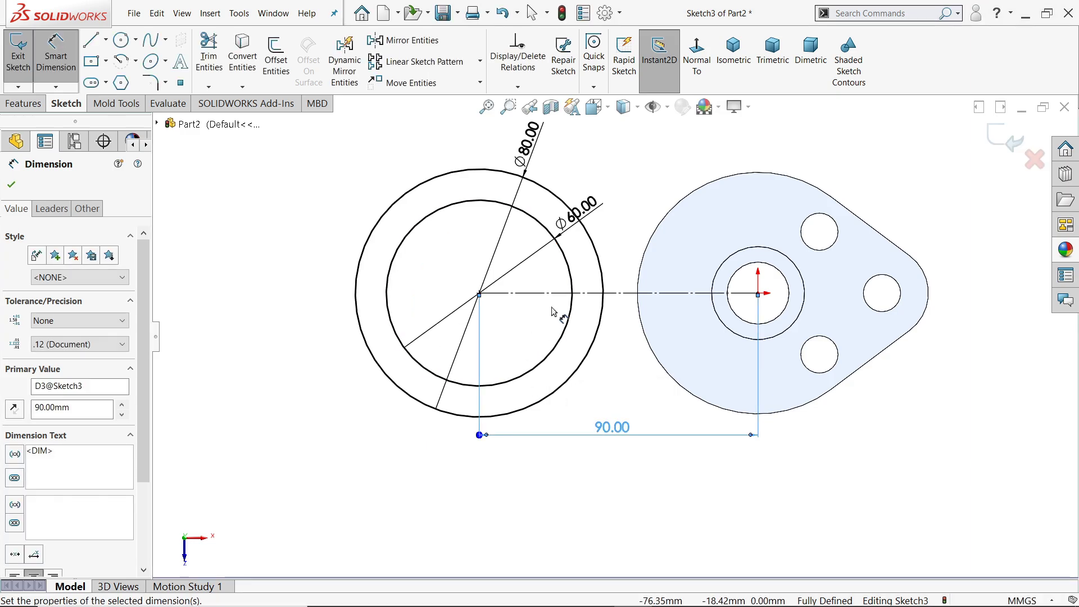
{"action": "scroll", "coordinate": [520, 278], "scroll_direction": "down", "scroll_amount": 2}
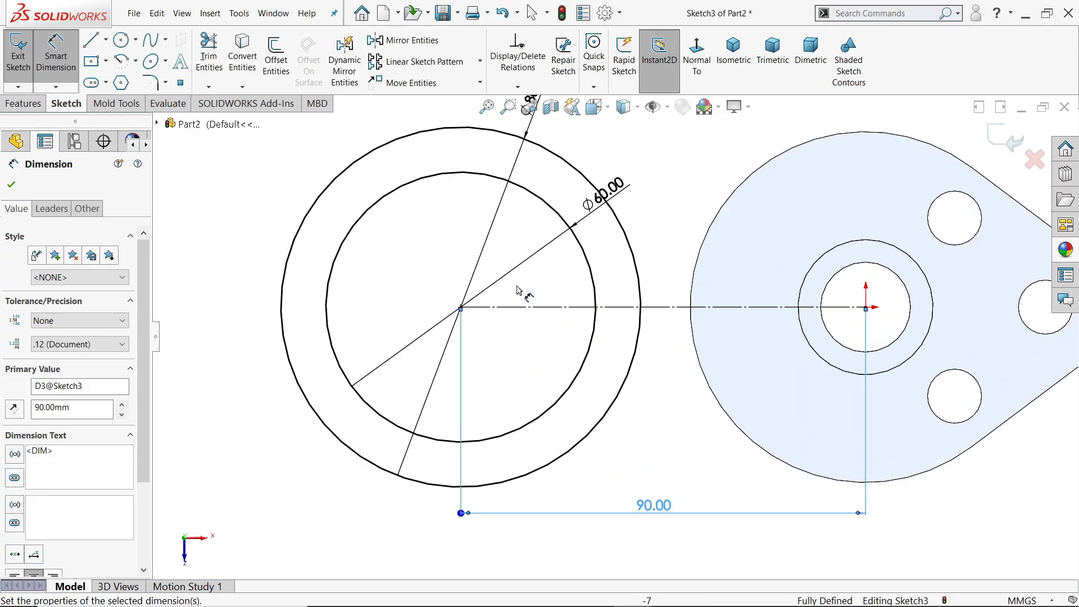
Step: Draw a vertical line through the circles' centre spanning the outer circle
{"action": "left_click", "coordinate": [91, 41]}
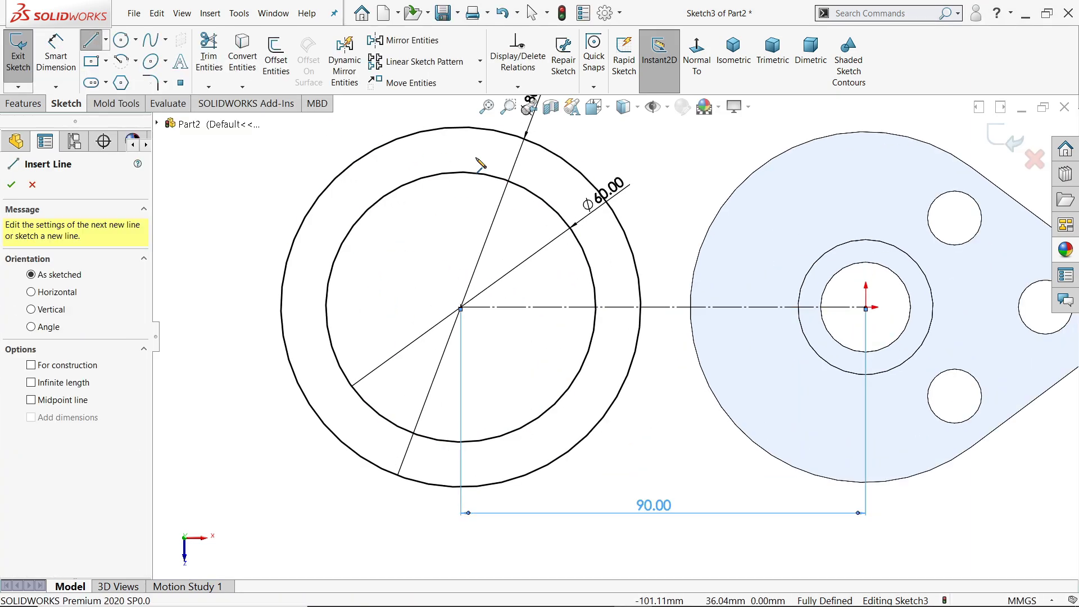
{"action": "left_click", "coordinate": [460, 129]}
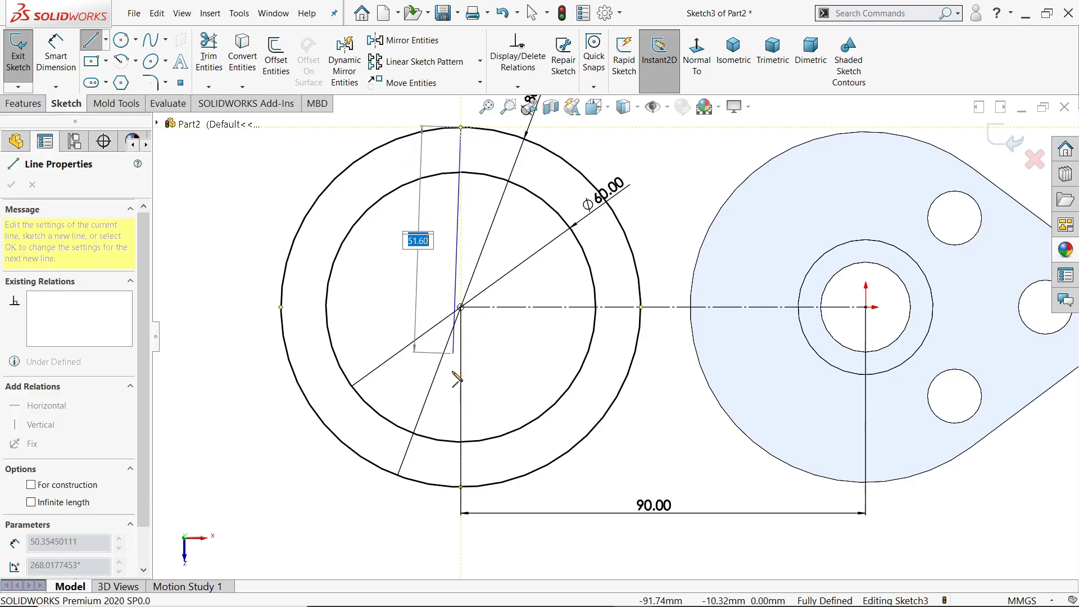
{"action": "left_click", "coordinate": [461, 486]}
{"action": "right_click", "coordinate": [493, 317]}
{"action": "left_click", "coordinate": [540, 382]}
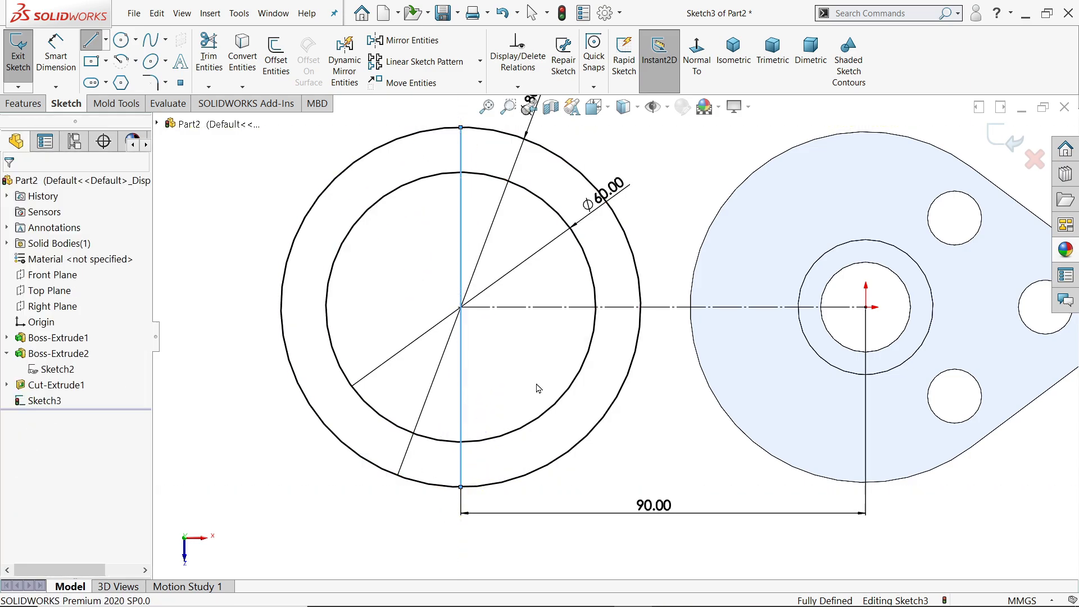
Step: Trim away the circles' left halves and the line's inner segments, leaving a right-hand half-ring
{"action": "left_click", "coordinate": [211, 56]}
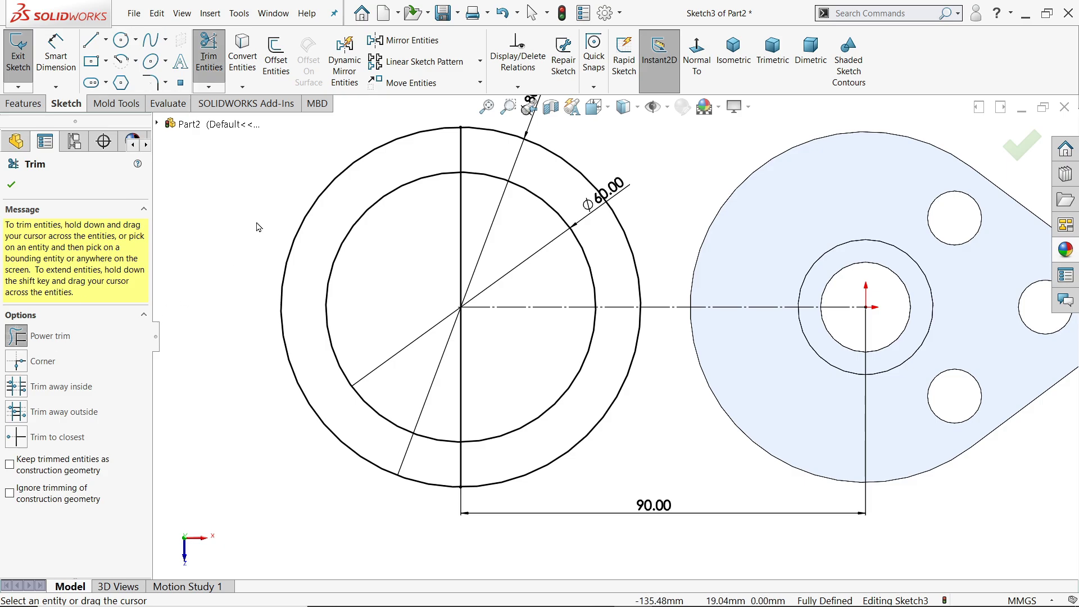
{"action": "left_click_drag", "start_coordinate": [283, 249], "coordinate": [344, 288]}
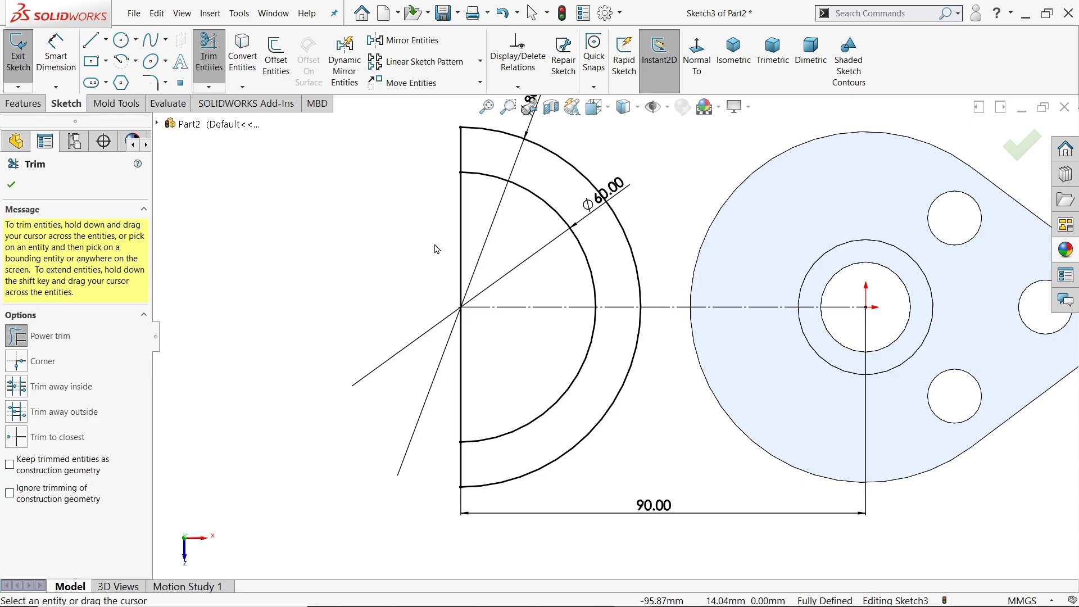
{"action": "left_click_drag", "start_coordinate": [452, 246], "coordinate": [462, 243]}
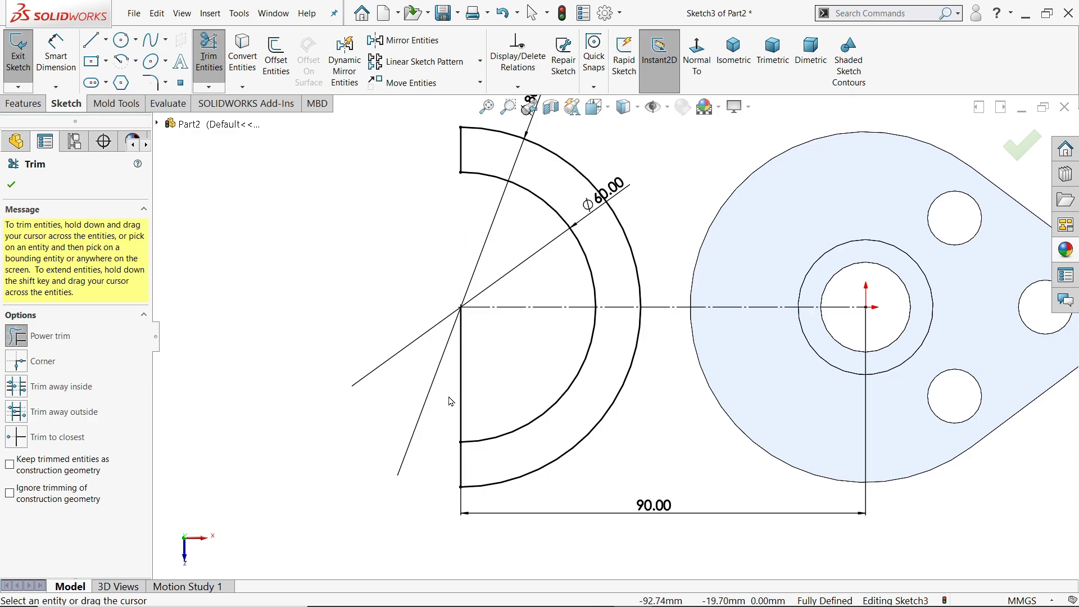
{"action": "left_click_drag", "start_coordinate": [458, 400], "coordinate": [465, 400]}
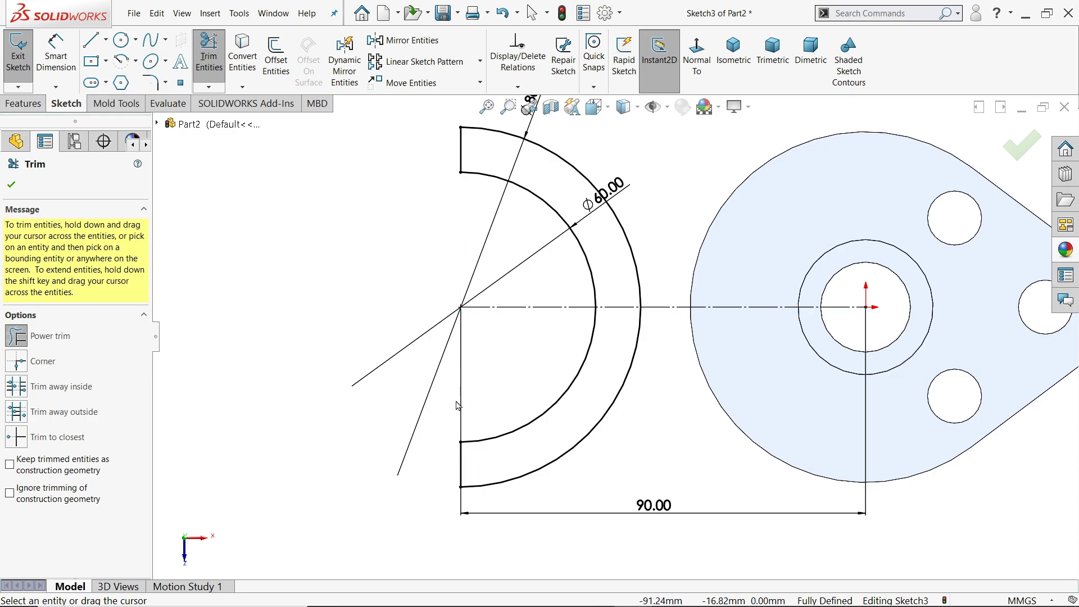
{"action": "left_click", "coordinate": [12, 185]}
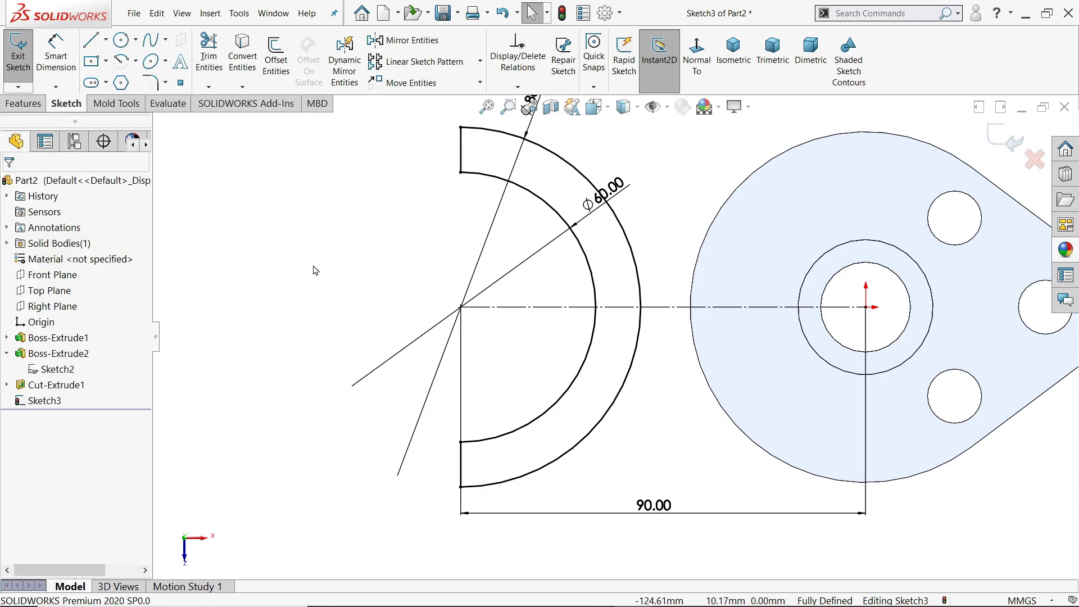
{"action": "scroll", "coordinate": [315, 270], "scroll_direction": "up", "scroll_amount": 3}
{"action": "scroll", "coordinate": [699, 356], "scroll_direction": "down", "scroll_amount": 3}
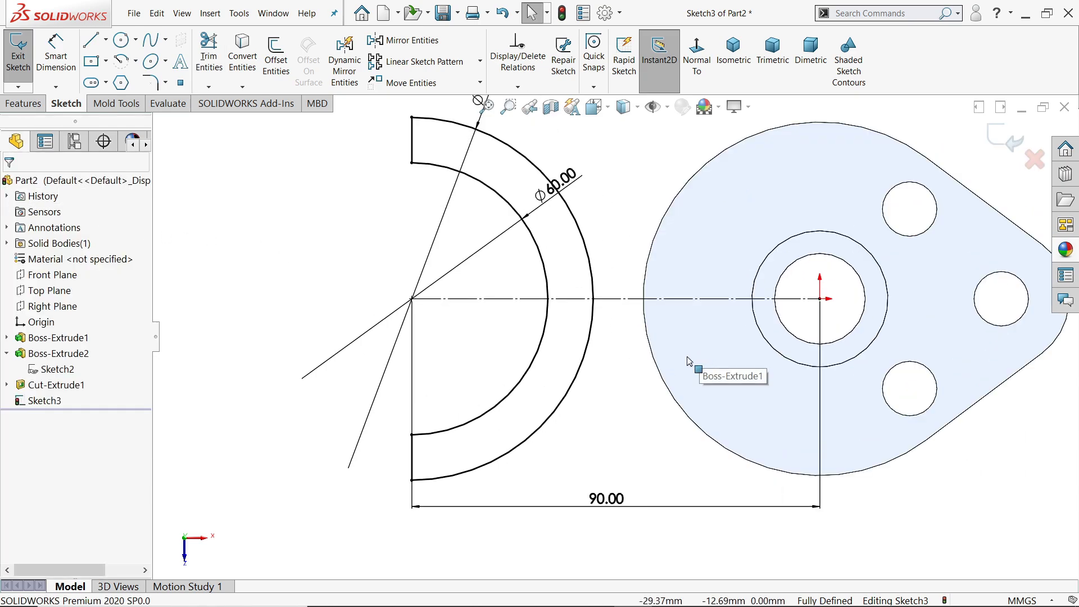
{"action": "key", "text": "alt+Tab"}
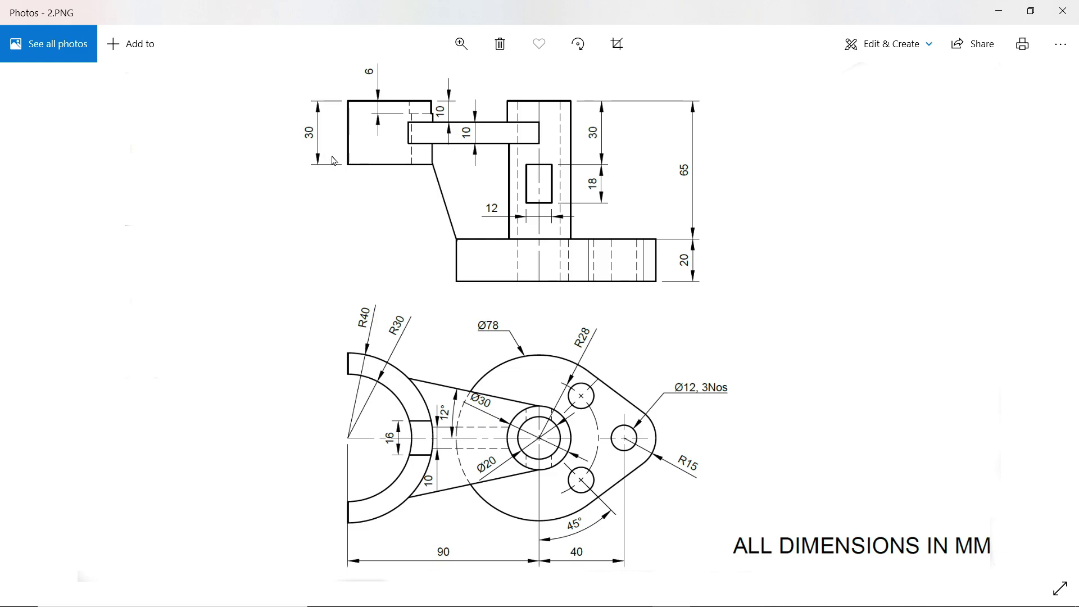
Step: Return from the 2.PNG drawing to the SOLIDWORKS sketch
{"action": "key", "text": "alt+Tab"}
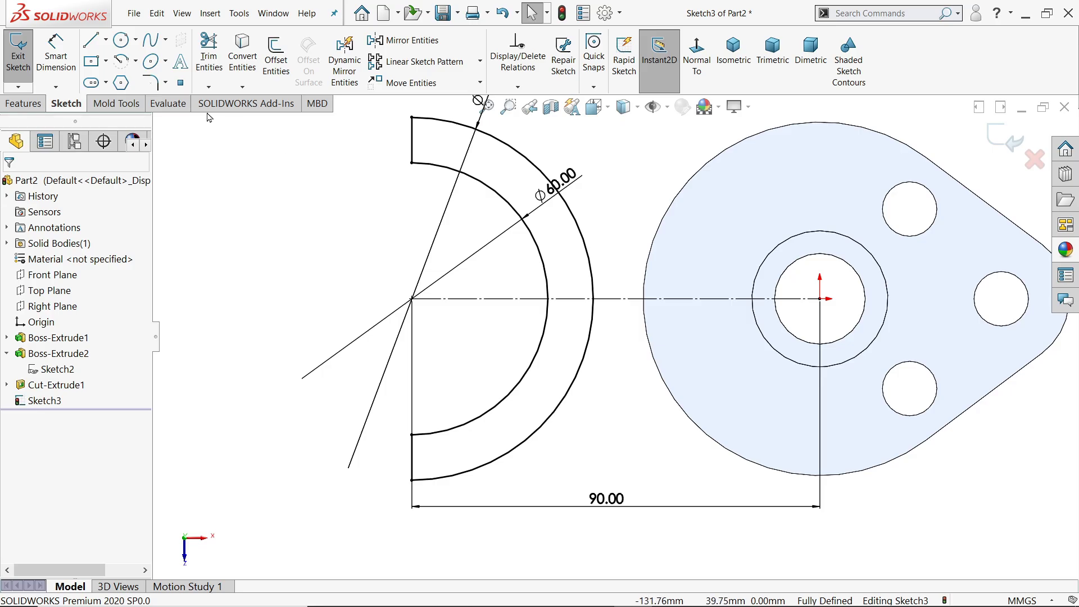
Step: Draw a line from the top of the hub circle to the outer arc
{"action": "left_click", "coordinate": [99, 45]}
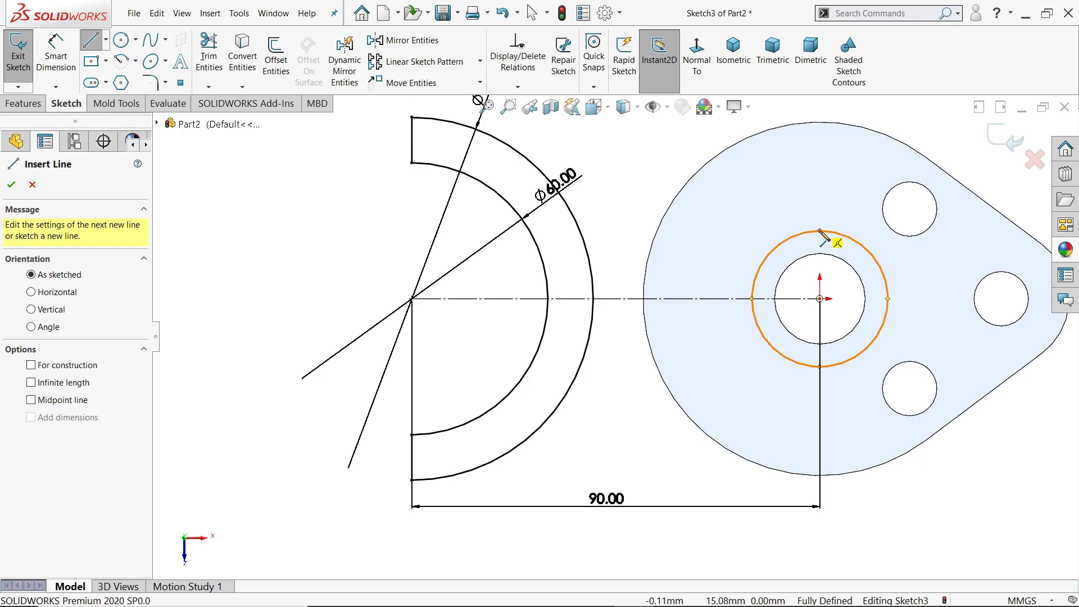
{"action": "left_click", "coordinate": [820, 231]}
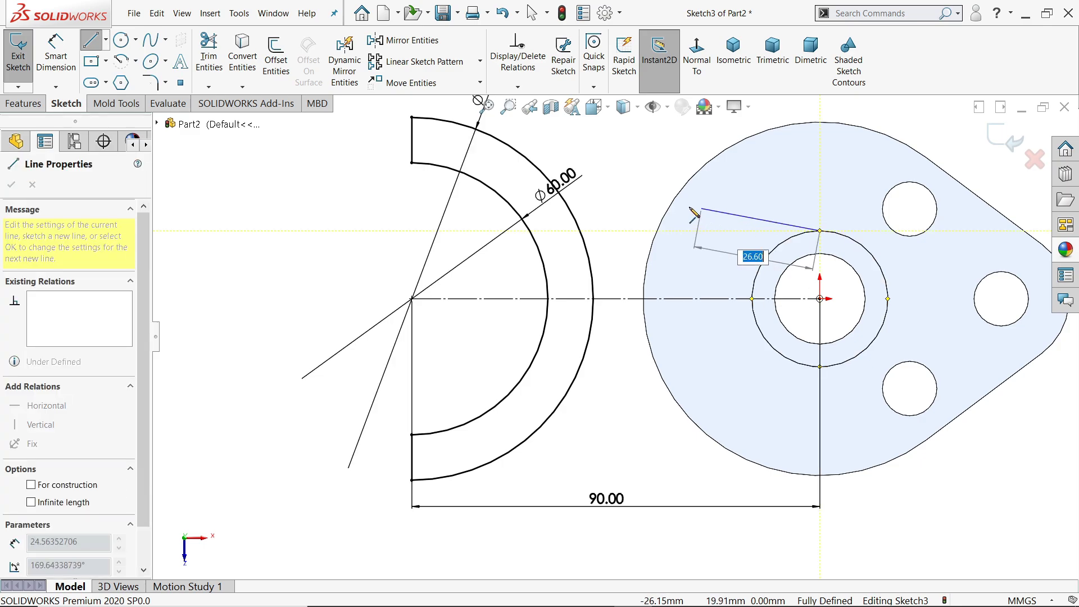
{"action": "left_click", "coordinate": [562, 197]}
{"action": "right_click", "coordinate": [612, 126]}
{"action": "left_click", "coordinate": [635, 143]}
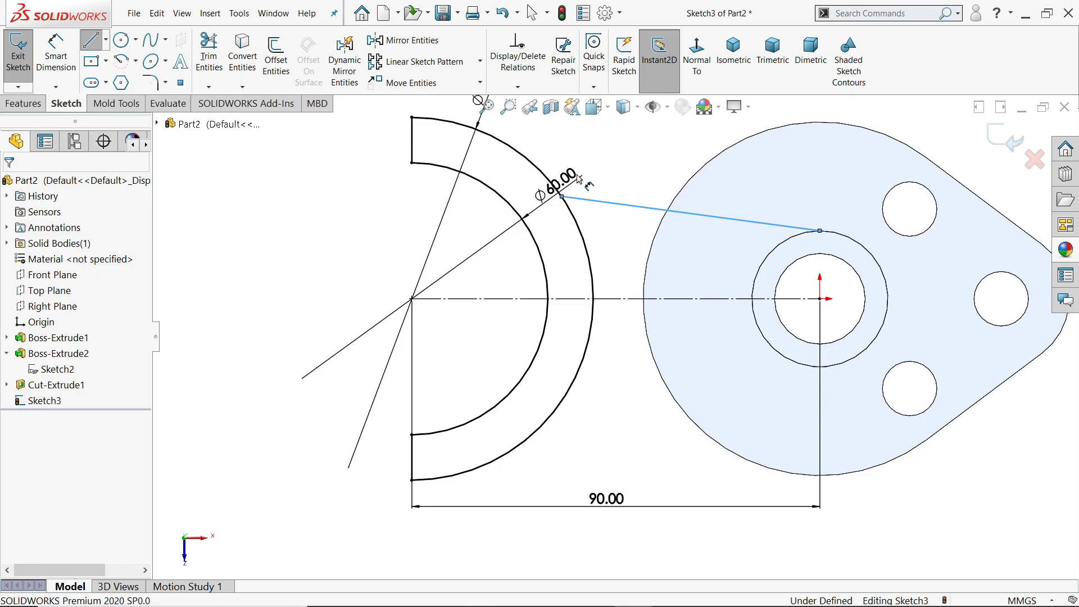
Step: Dimension the line at 12° to the centerline and slide its end along the outer arc
{"action": "left_click", "coordinate": [56, 53]}
{"action": "left_click", "coordinate": [617, 205]}
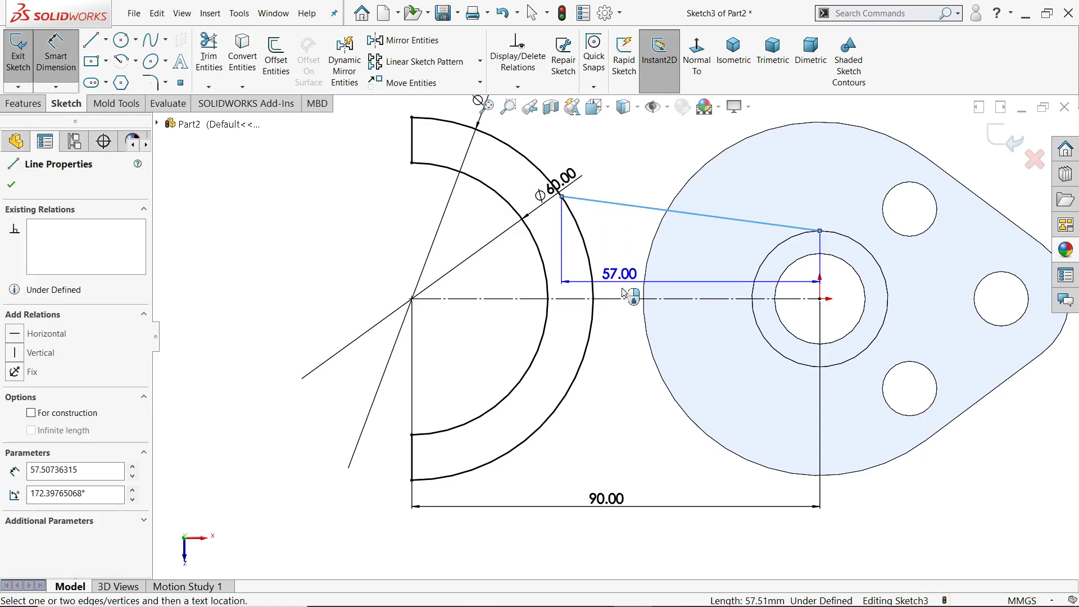
{"action": "left_click", "coordinate": [628, 299]}
{"action": "left_click", "coordinate": [604, 255]}
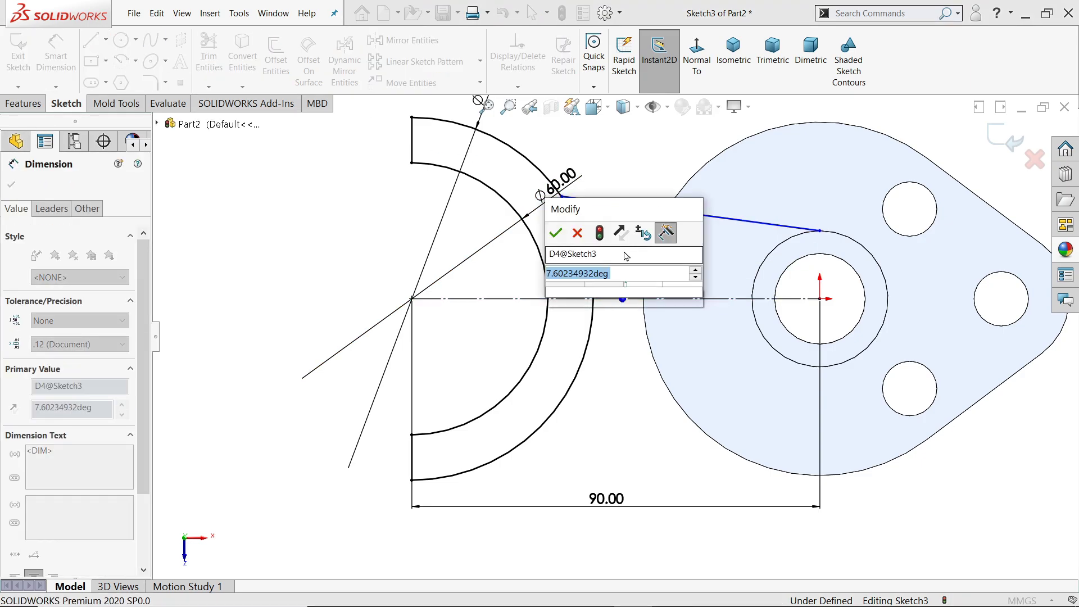
{"action": "type", "text": "12"}
{"action": "left_click", "coordinate": [556, 233]}
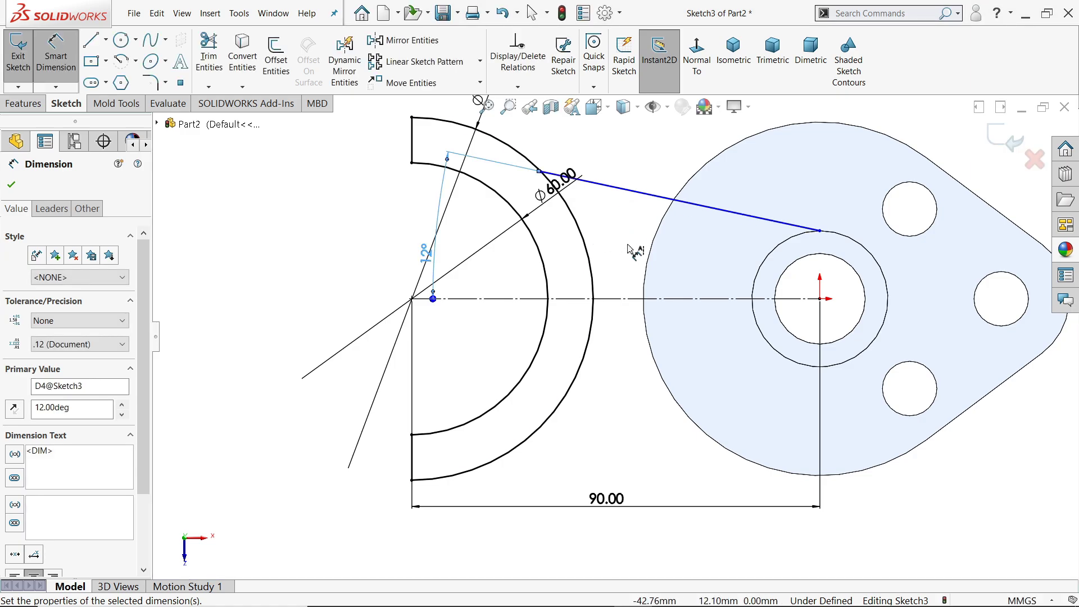
{"action": "scroll", "coordinate": [588, 212], "scroll_direction": "down", "scroll_amount": 3}
{"action": "right_click", "coordinate": [585, 163]}
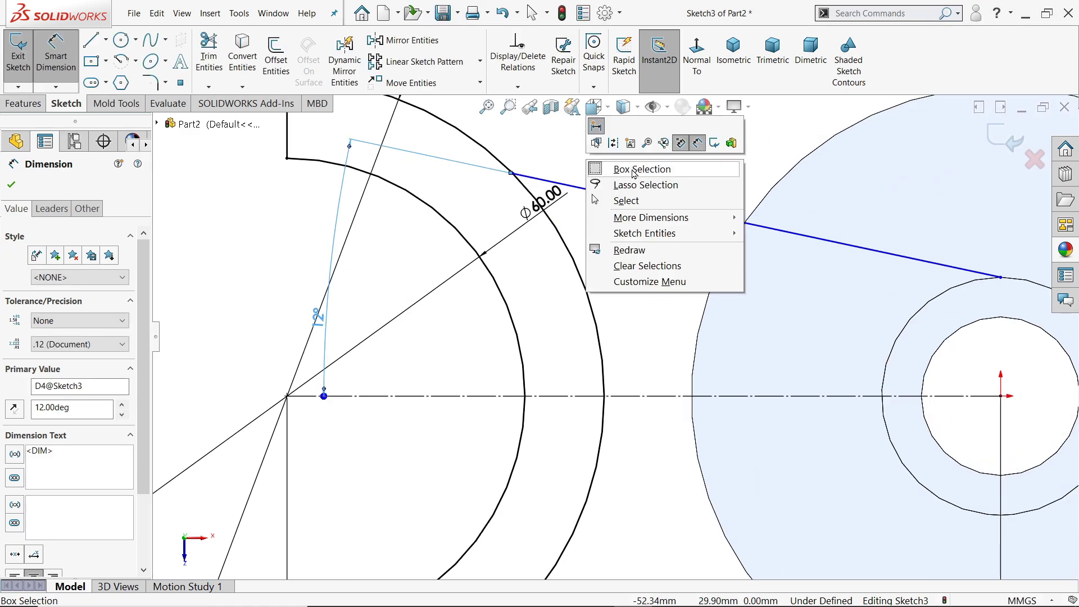
{"action": "left_click", "coordinate": [630, 200]}
{"action": "left_click_drag", "start_coordinate": [511, 173], "coordinate": [534, 205]}
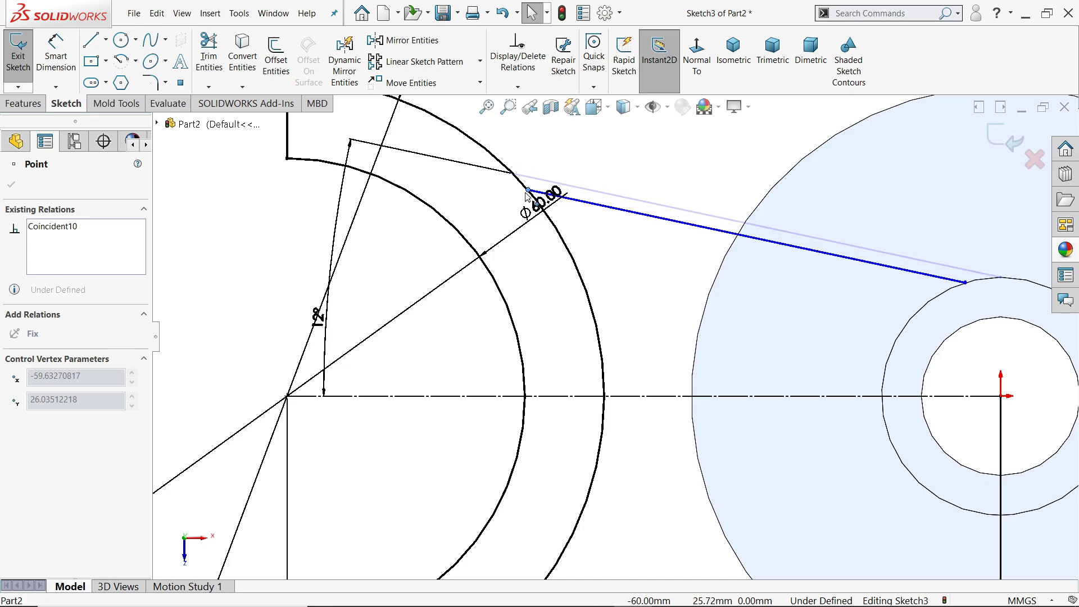
{"action": "scroll", "coordinate": [615, 335], "scroll_direction": "up", "scroll_amount": 2}
{"action": "scroll", "coordinate": [717, 236], "scroll_direction": "up", "scroll_amount": 2}
Step: Make the slanted line's end vertical with the boss circle's centre point
{"action": "scroll", "coordinate": [787, 305], "scroll_direction": "down", "scroll_amount": 2}
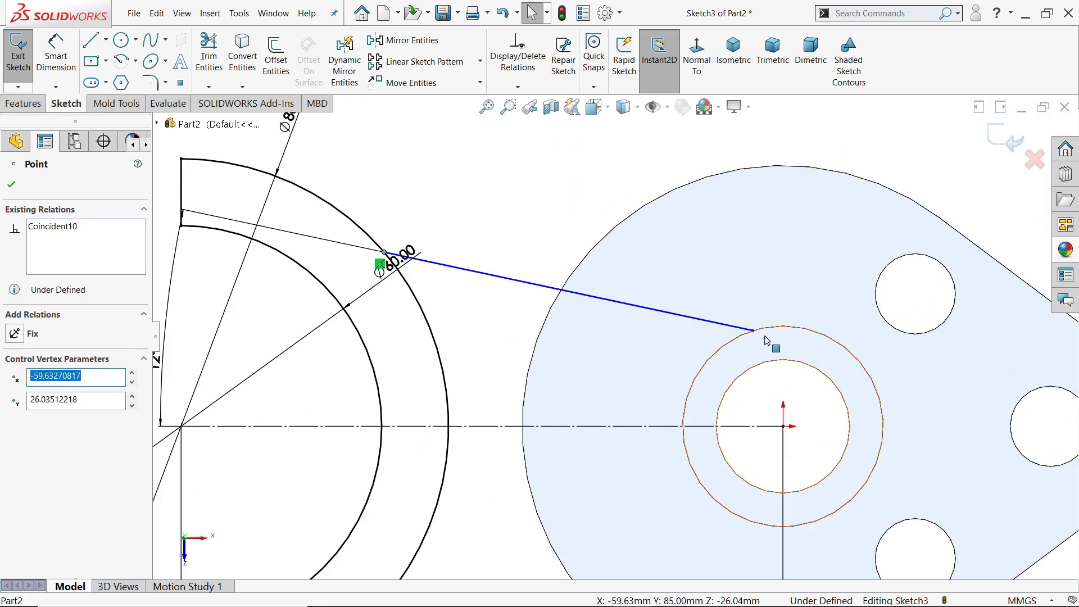
{"action": "left_click", "coordinate": [745, 331]}
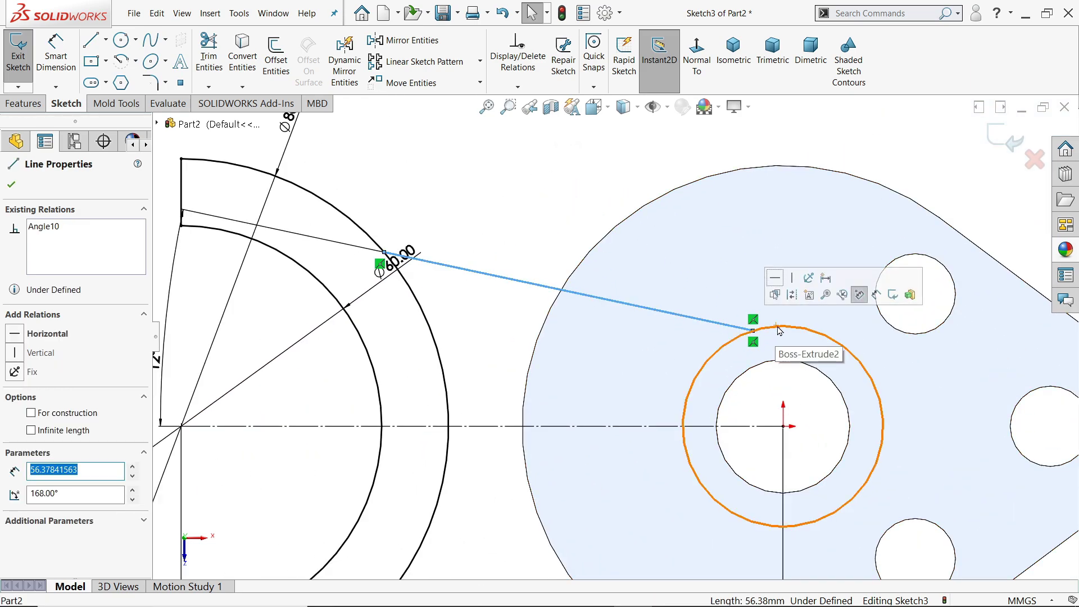
{"action": "left_click", "coordinate": [753, 331]}
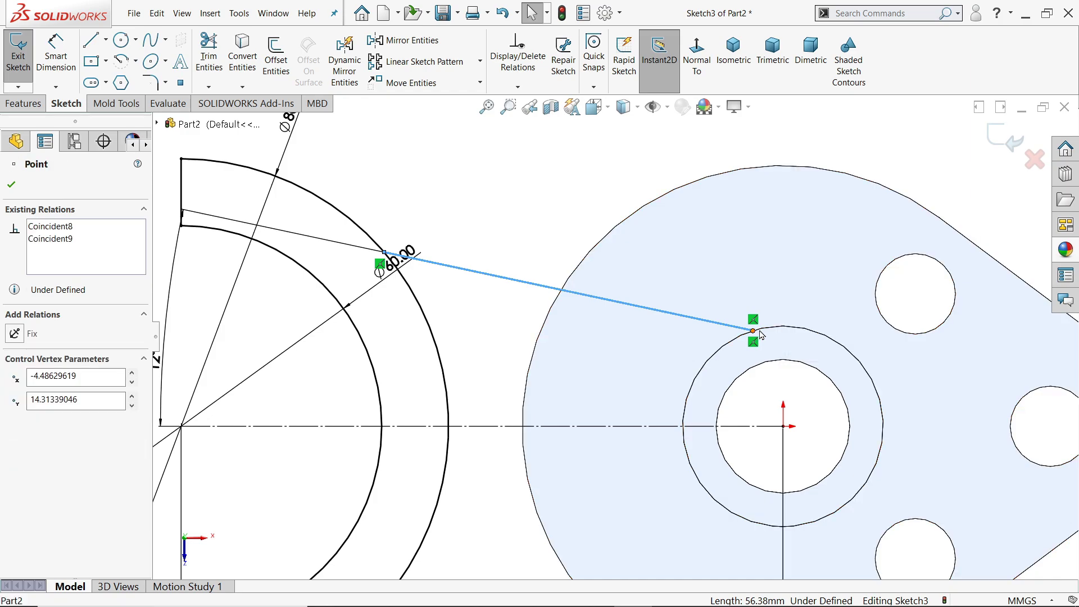
{"action": "left_click", "coordinate": [784, 428], "text": "ctrl"}
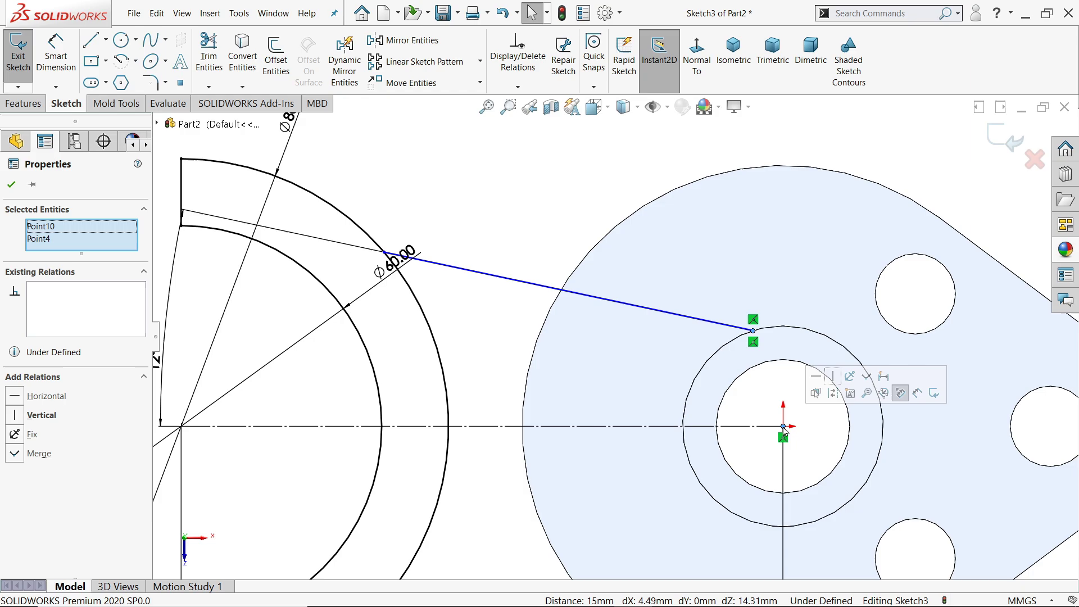
{"action": "left_click", "coordinate": [834, 378]}
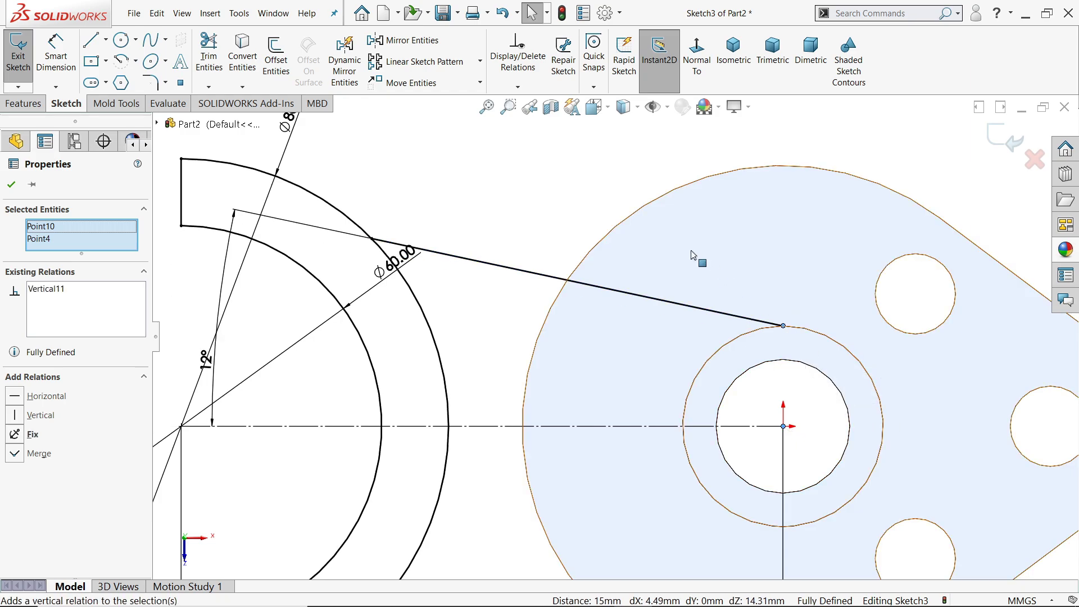
{"action": "left_click", "coordinate": [586, 181]}
Step: Move the Ø60.00 dimension to the upper left of the sketch
{"action": "scroll", "coordinate": [638, 345], "scroll_direction": "up", "scroll_amount": 3}
{"action": "scroll", "coordinate": [592, 358], "scroll_direction": "down", "scroll_amount": 2}
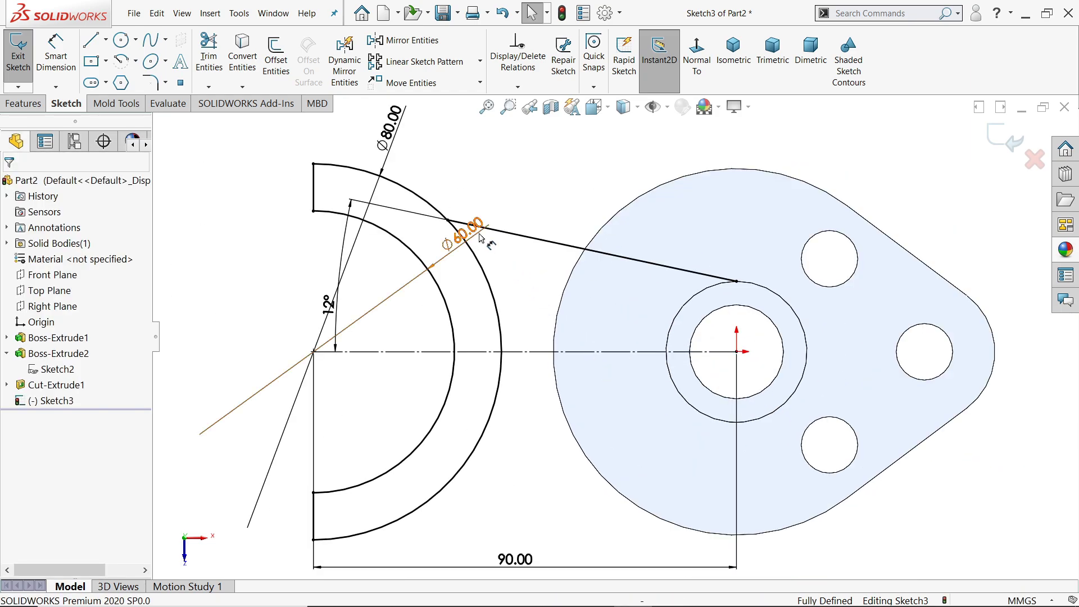
{"action": "left_click_drag", "start_coordinate": [464, 231], "coordinate": [455, 149]}
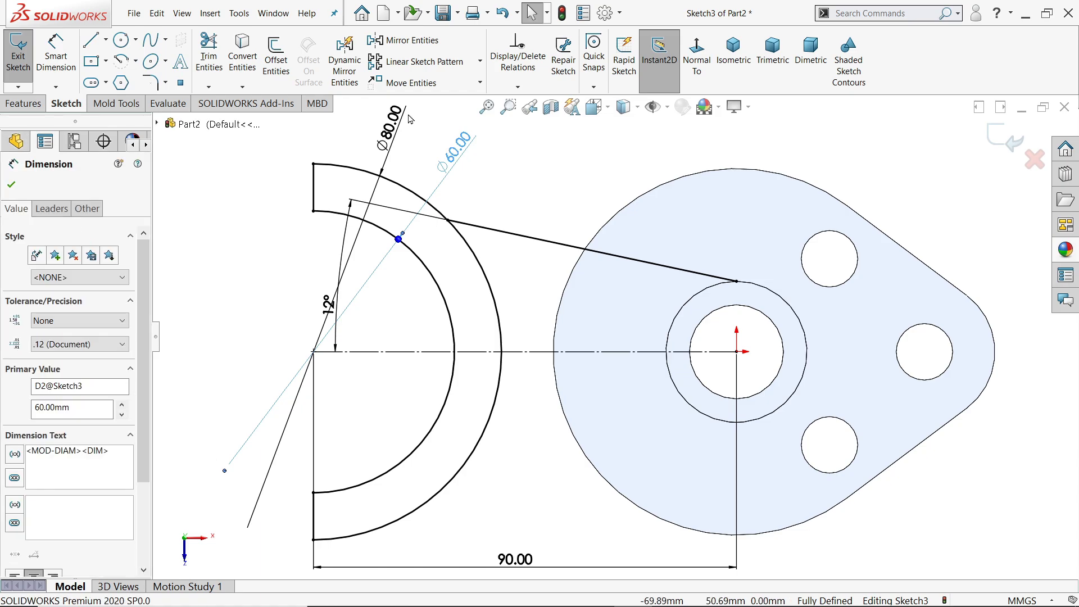
{"action": "right_click", "coordinate": [450, 157]}
{"action": "mouse_move", "coordinate": [457, 160]}
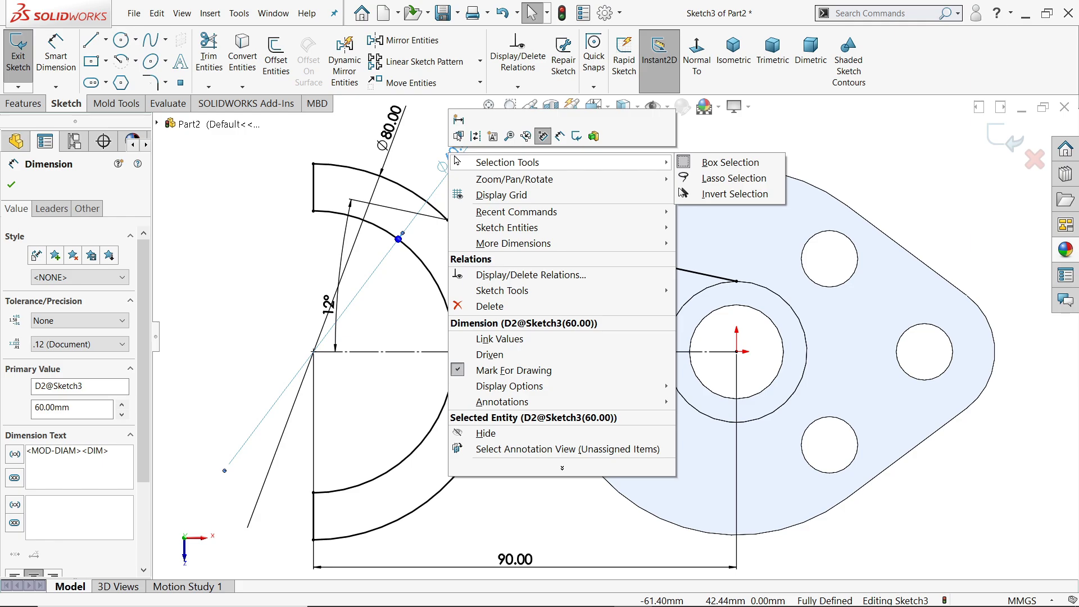
{"action": "left_click", "coordinate": [229, 172]}
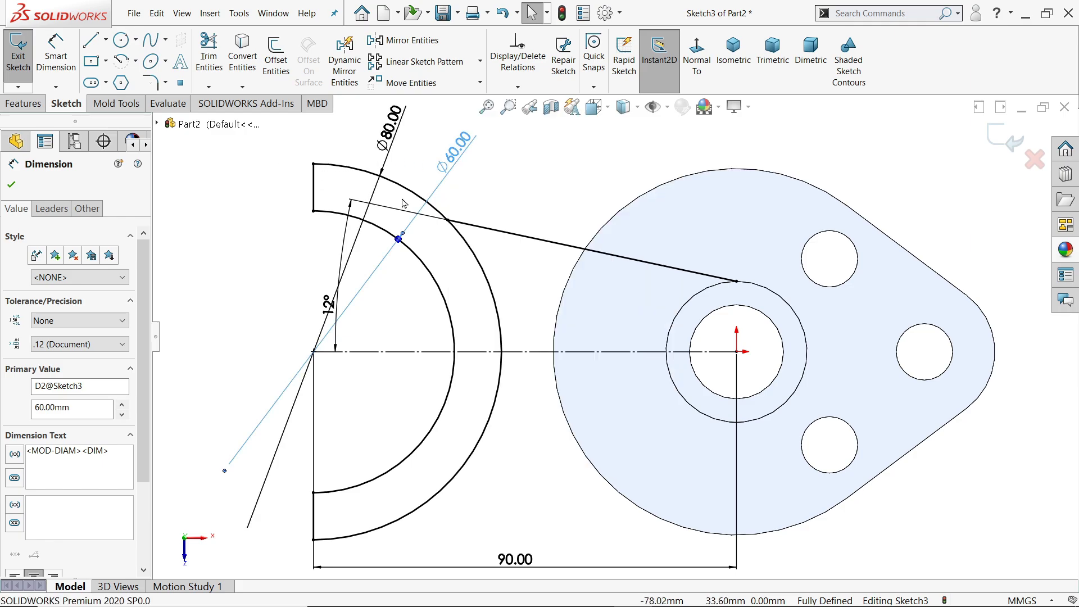
{"action": "scroll", "coordinate": [337, 253], "scroll_direction": "down", "scroll_amount": 2}
{"action": "scroll", "coordinate": [270, 157], "scroll_direction": "up", "scroll_amount": 3}
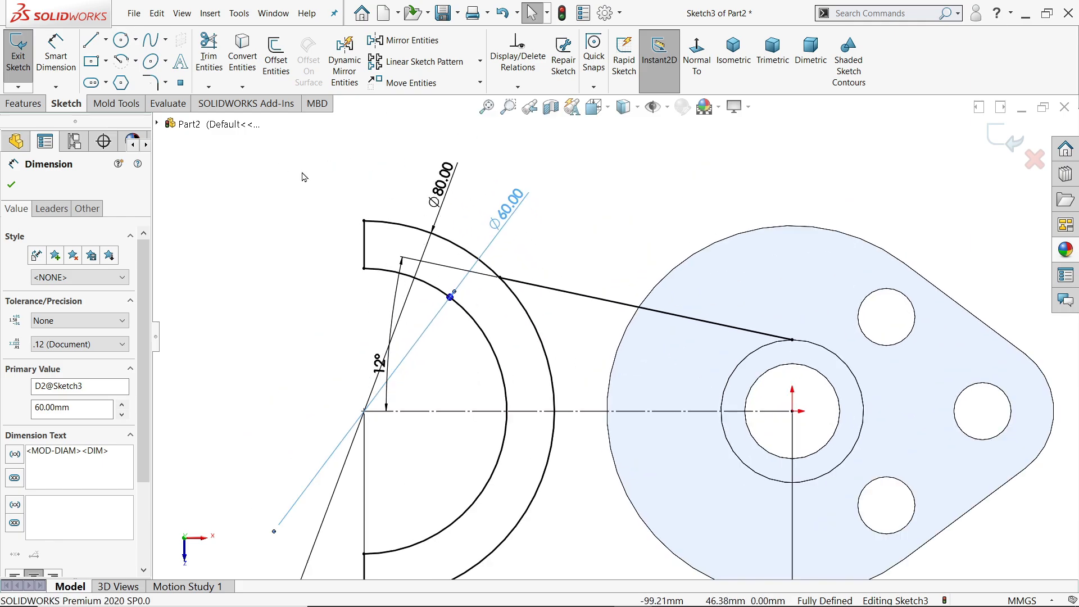
Step: Mirror the slanted arm line about the horizontal centreline
{"action": "left_click", "coordinate": [412, 43]}
{"action": "left_click", "coordinate": [605, 305]}
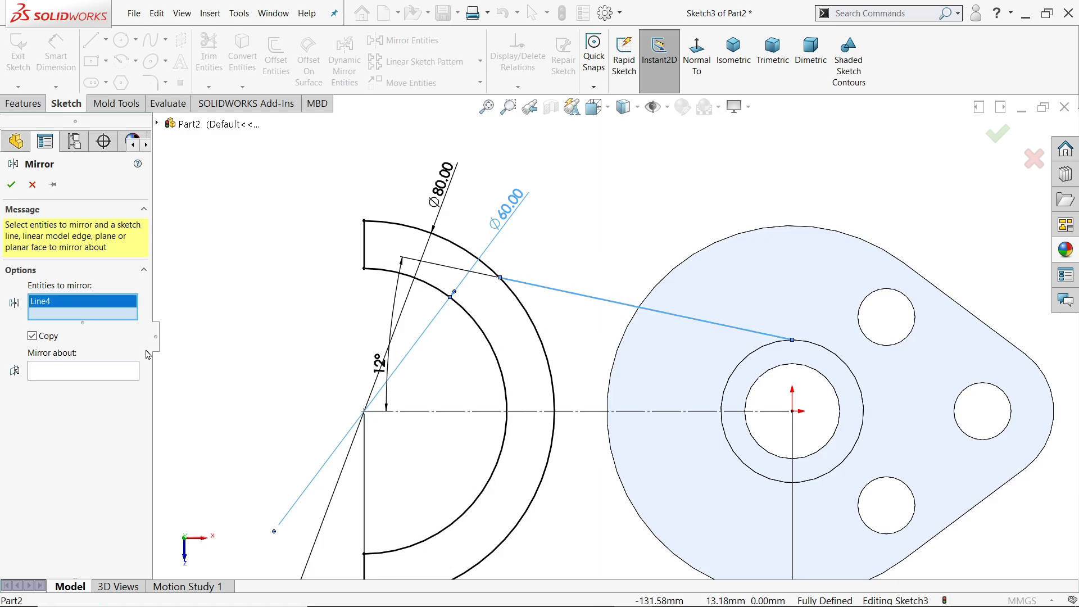
{"action": "left_click", "coordinate": [81, 370]}
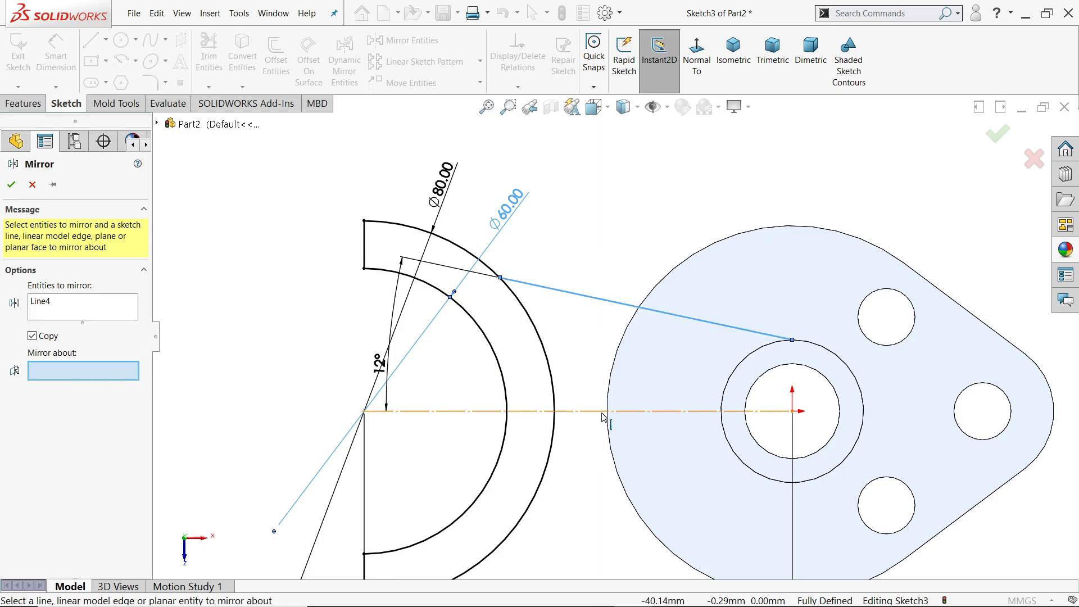
{"action": "left_click", "coordinate": [573, 412]}
{"action": "scroll", "coordinate": [585, 393], "scroll_direction": "down", "scroll_amount": 2}
{"action": "scroll", "coordinate": [562, 315], "scroll_direction": "up", "scroll_amount": 1}
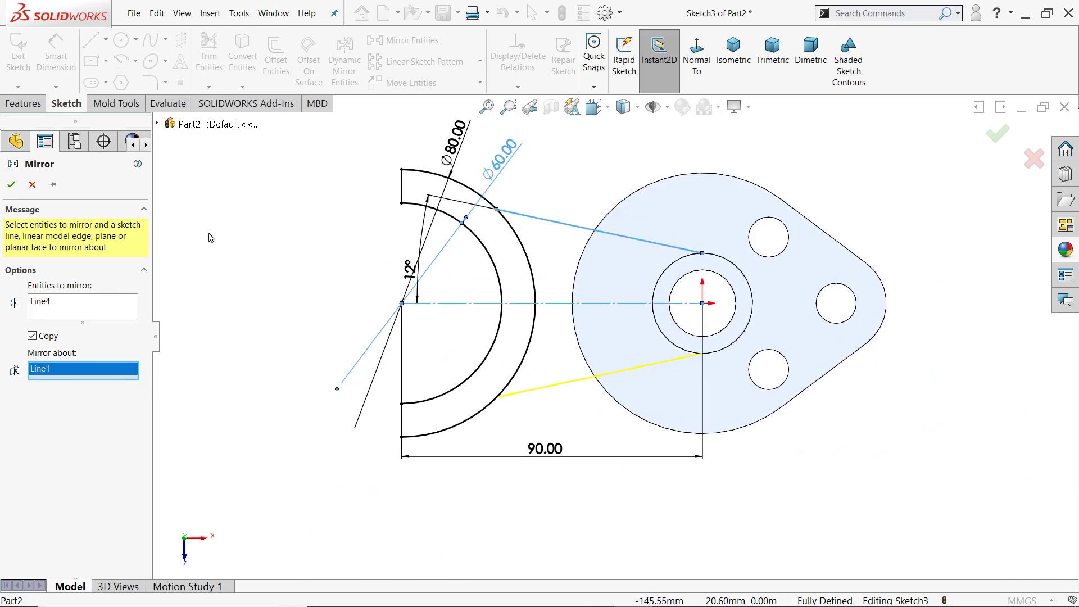
{"action": "left_click", "coordinate": [17, 189]}
Step: Convert the boss's outer Ø30 edge into a sketch circle
{"action": "scroll", "coordinate": [682, 301], "scroll_direction": "up", "scroll_amount": 2}
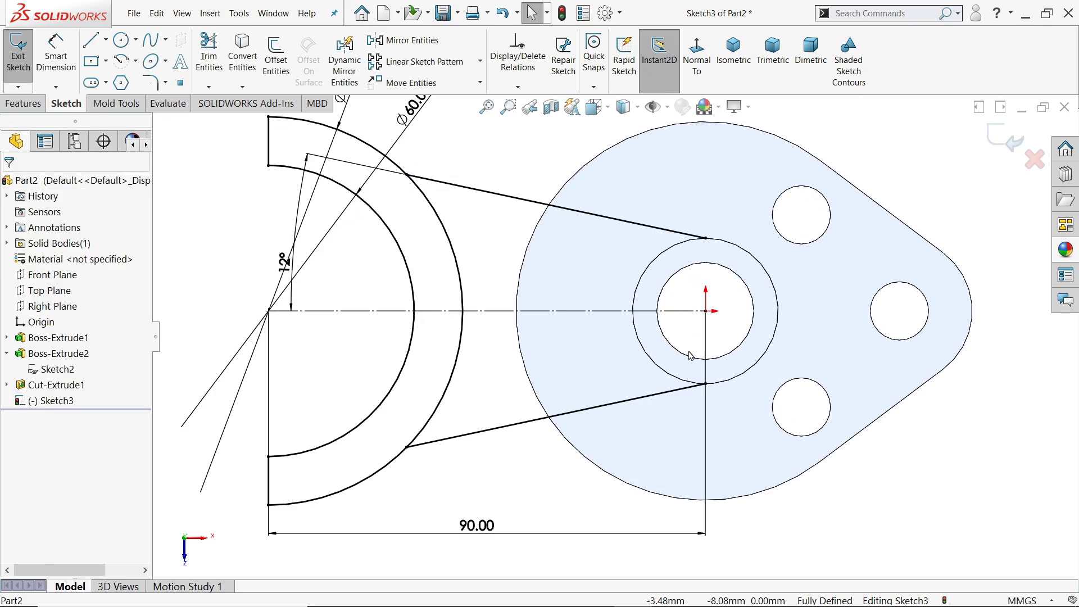
{"action": "left_click", "coordinate": [648, 275]}
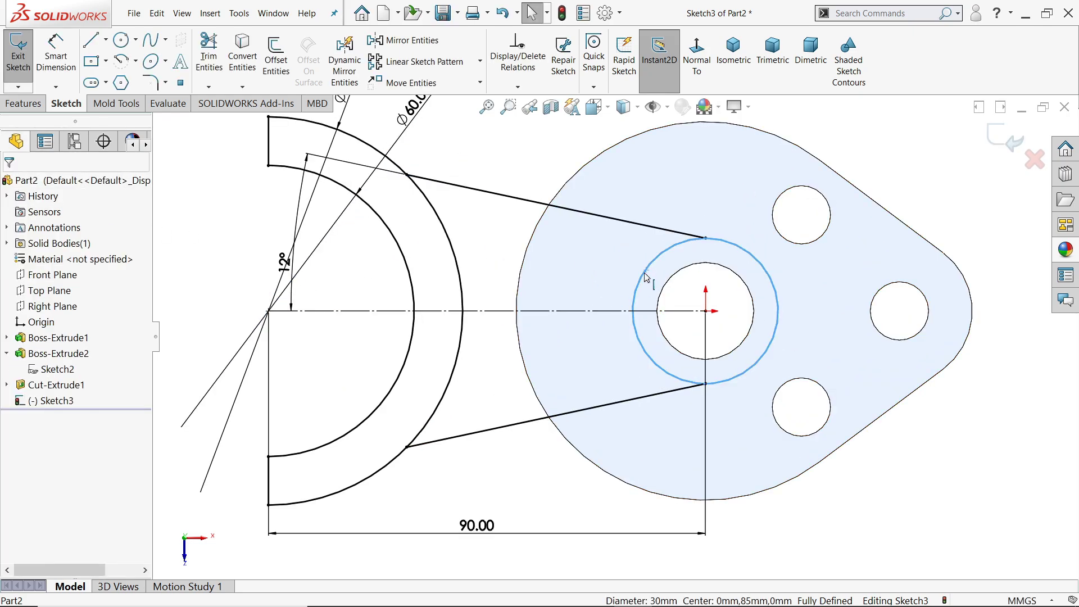
{"action": "left_click", "coordinate": [248, 63]}
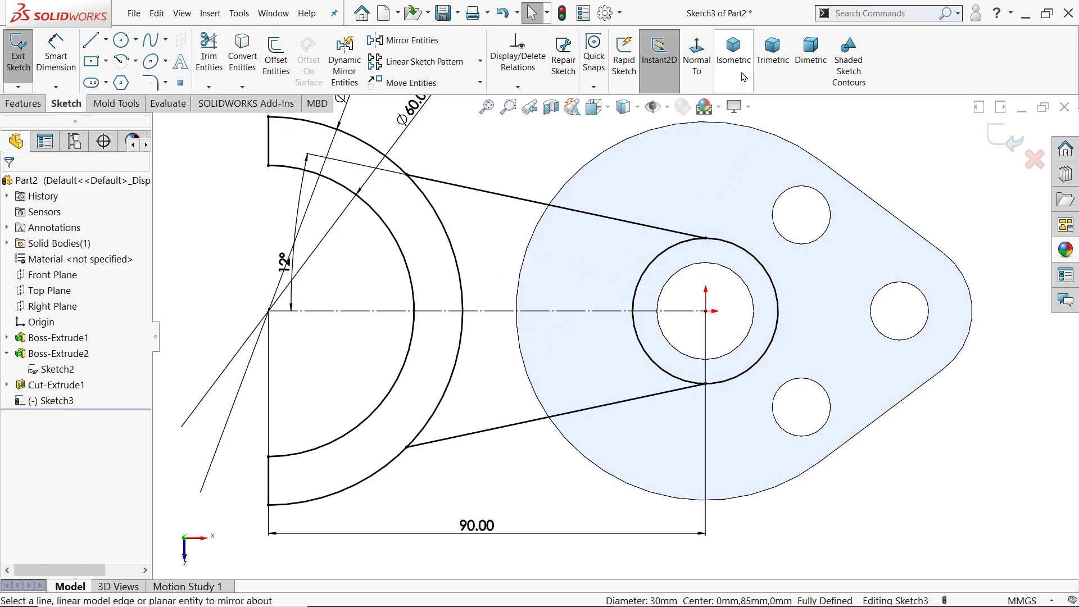
Step: Start an Extruded Boss/Base on the fork sketch, viewed isometrically
{"action": "left_click", "coordinate": [734, 54]}
{"action": "scroll", "coordinate": [501, 242], "scroll_direction": "up", "scroll_amount": 2}
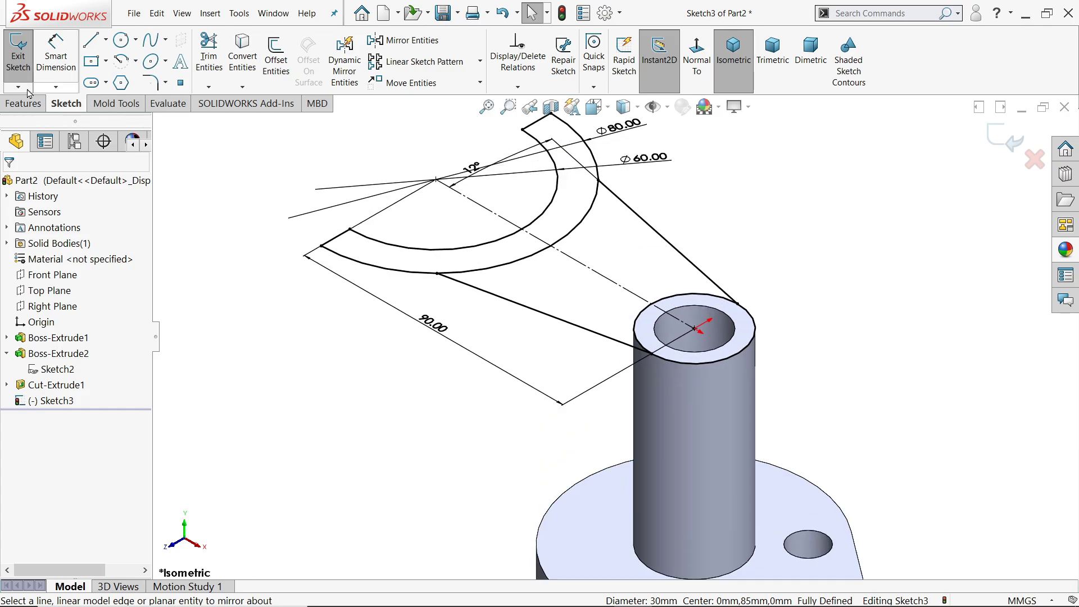
{"action": "left_click", "coordinate": [23, 103]}
{"action": "left_click", "coordinate": [25, 56]}
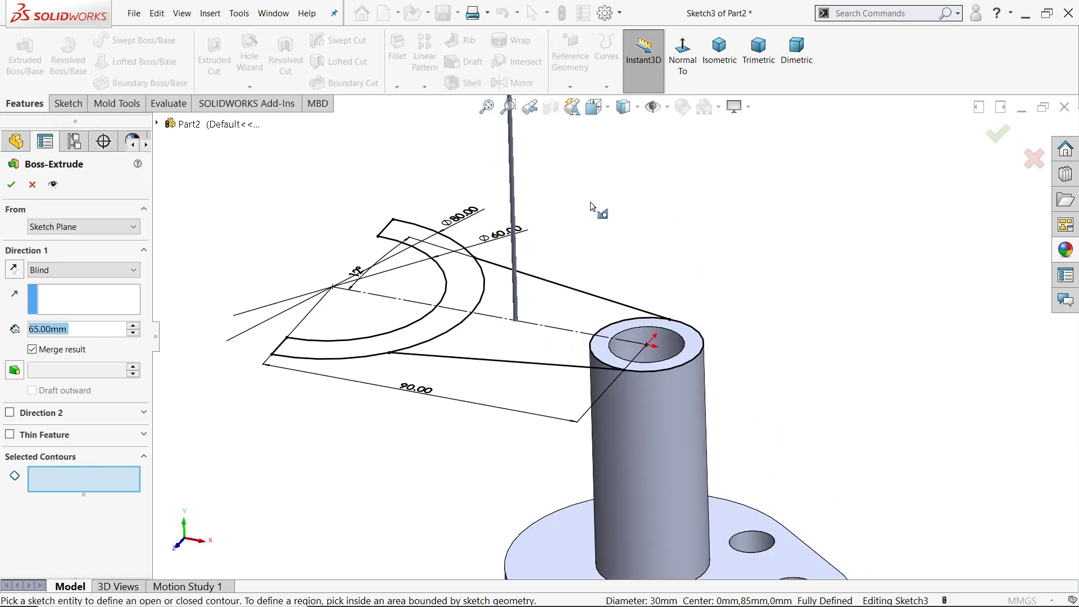
{"action": "left_click", "coordinate": [719, 53]}
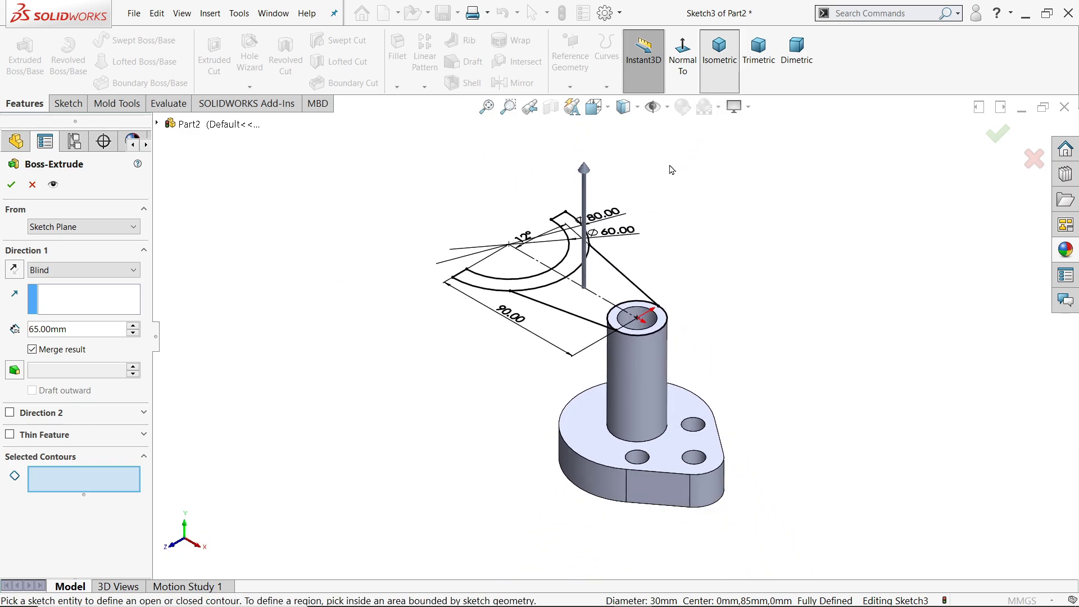
{"action": "scroll", "coordinate": [574, 254], "scroll_direction": "down", "scroll_amount": 4}
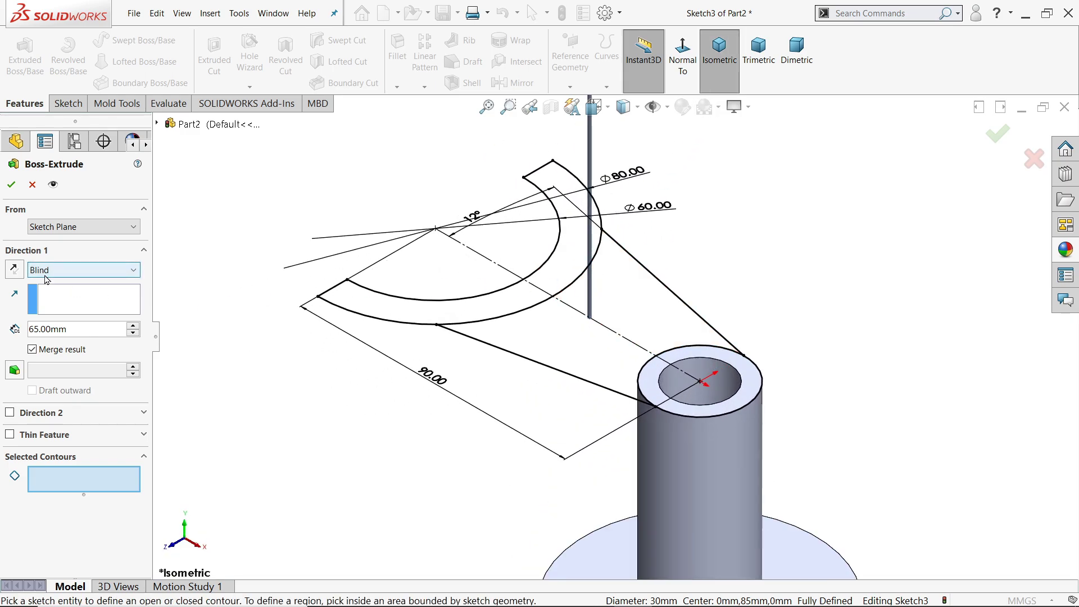
Step: Extrude both half-ring regions 30 mm in the reversed, downward direction
{"action": "double_click", "coordinate": [35, 328]}
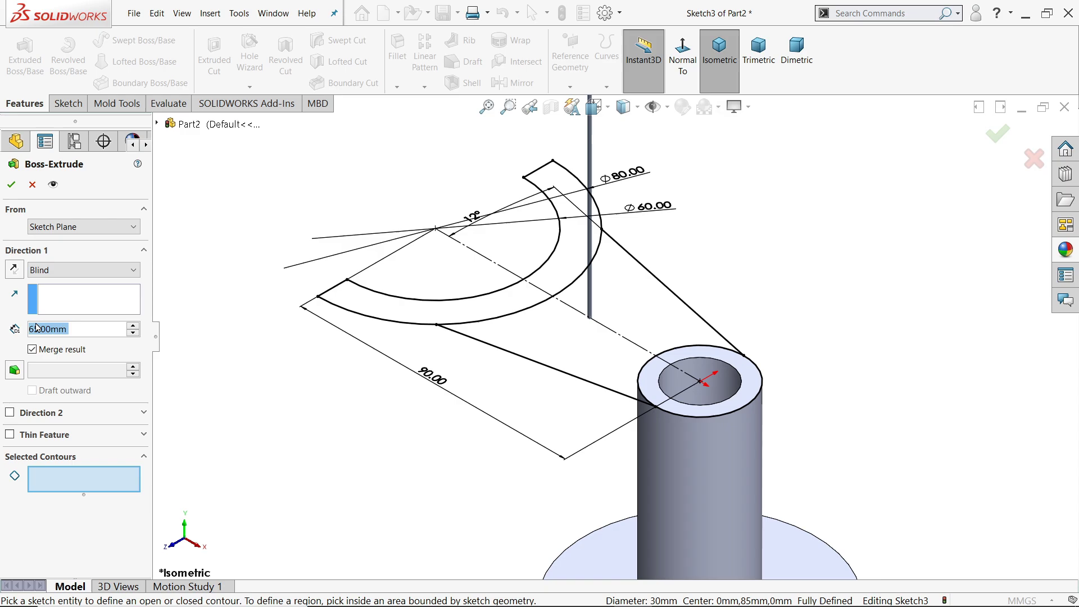
{"action": "type", "text": "30"}
{"action": "key", "text": "Return"}
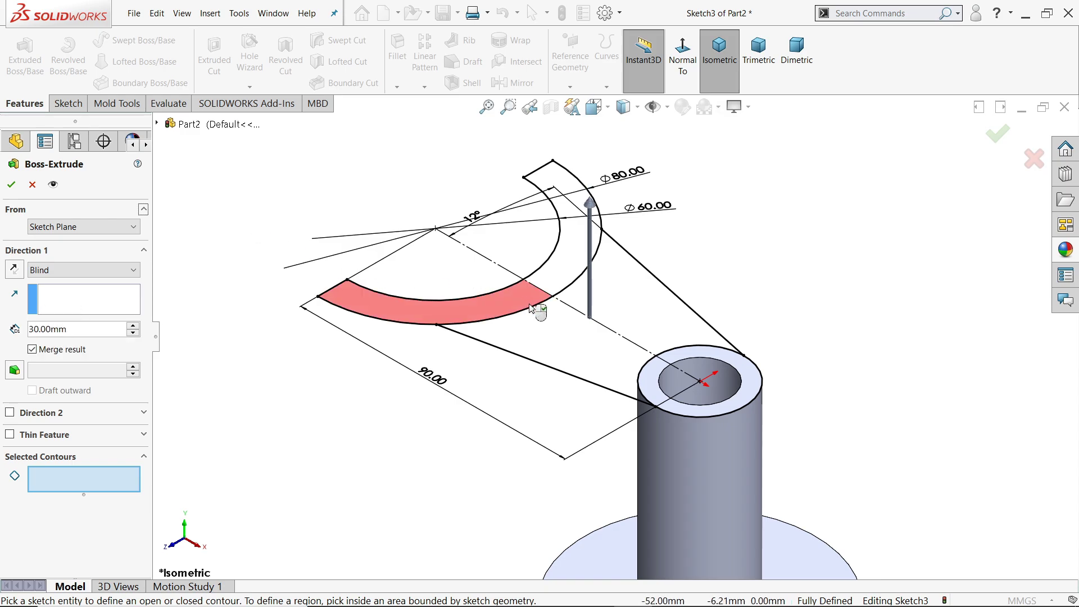
{"action": "left_click", "coordinate": [544, 290]}
{"action": "left_click", "coordinate": [565, 278]}
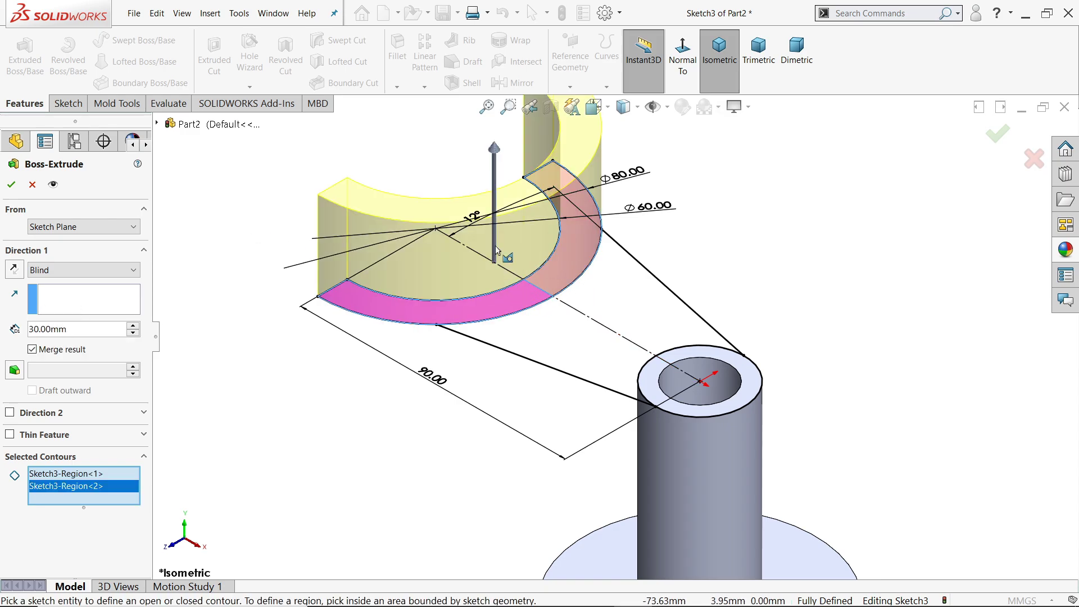
{"action": "left_click", "coordinate": [14, 270]}
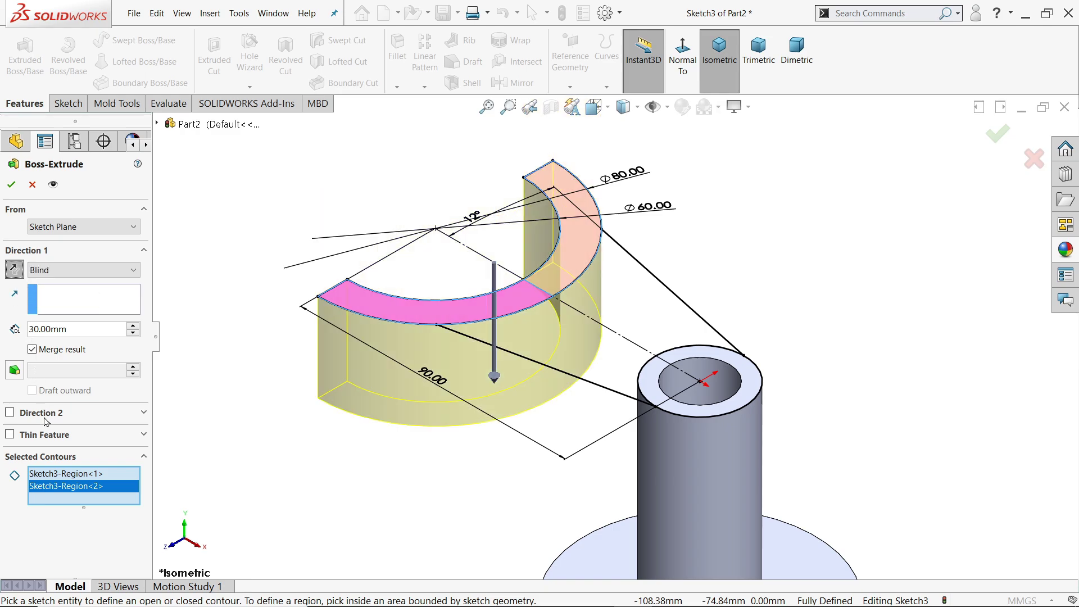
{"action": "left_click", "coordinate": [12, 186]}
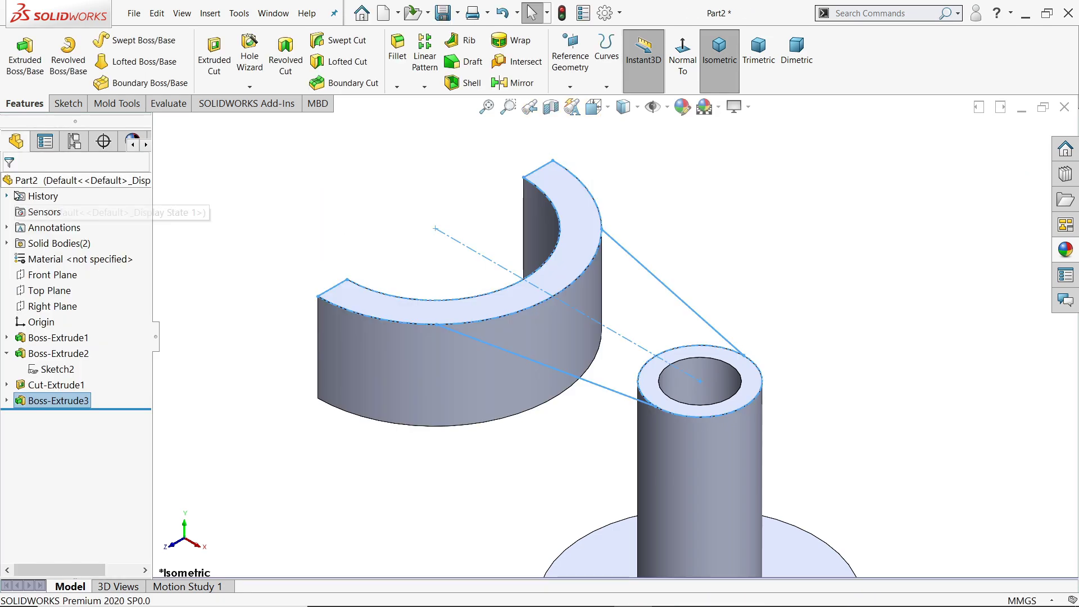
Step: Start a new extrusion from Sketch3 with the two arm regions selected
{"action": "left_click", "coordinate": [6, 400]}
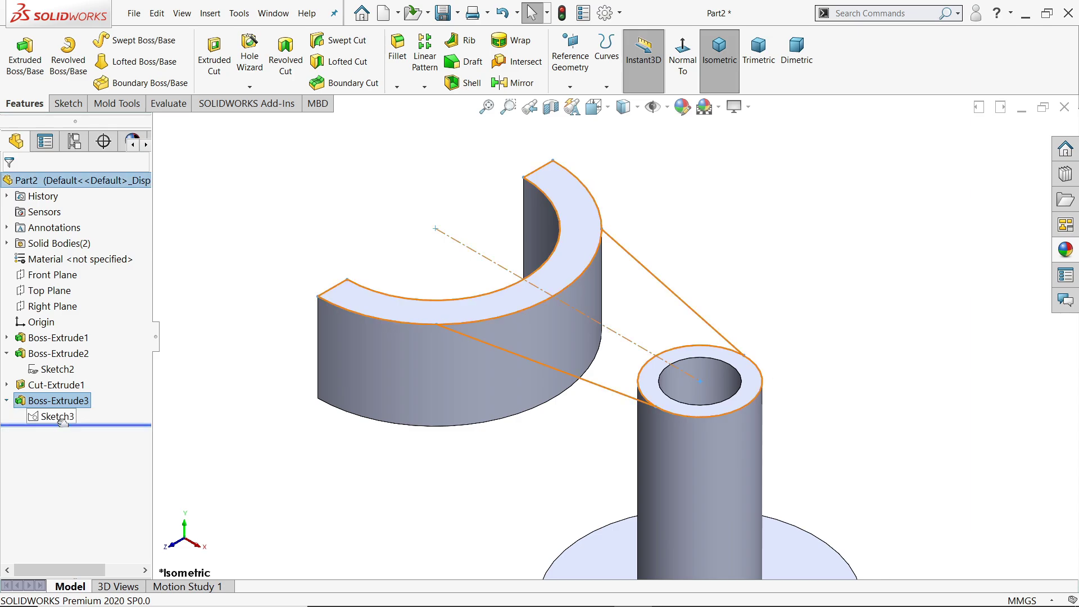
{"action": "left_click", "coordinate": [56, 416]}
{"action": "left_click", "coordinate": [25, 55]}
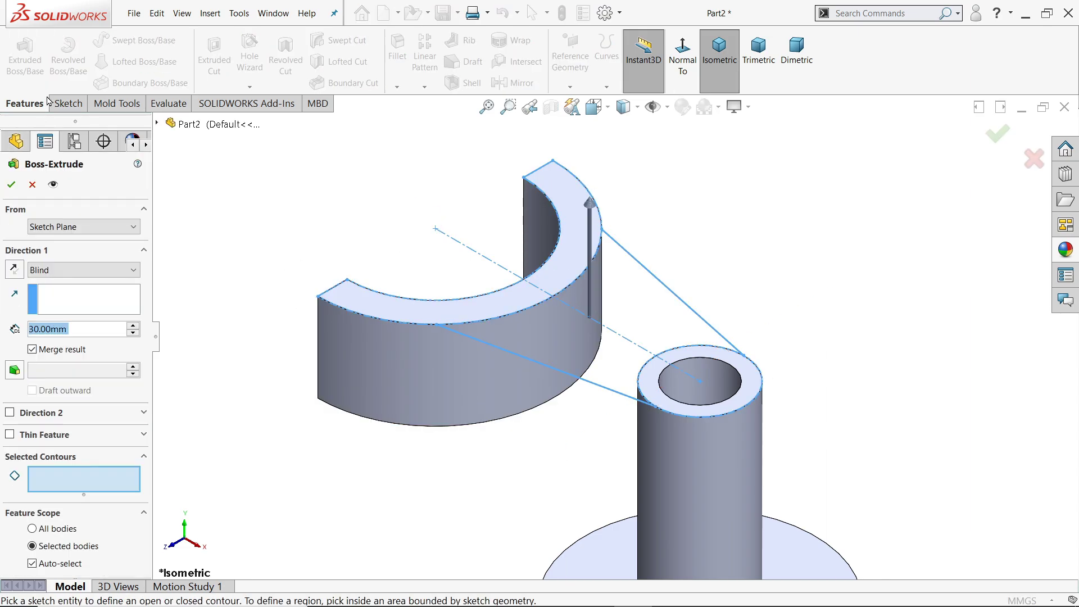
{"action": "left_click", "coordinate": [628, 344]}
{"action": "left_click", "coordinate": [619, 356]}
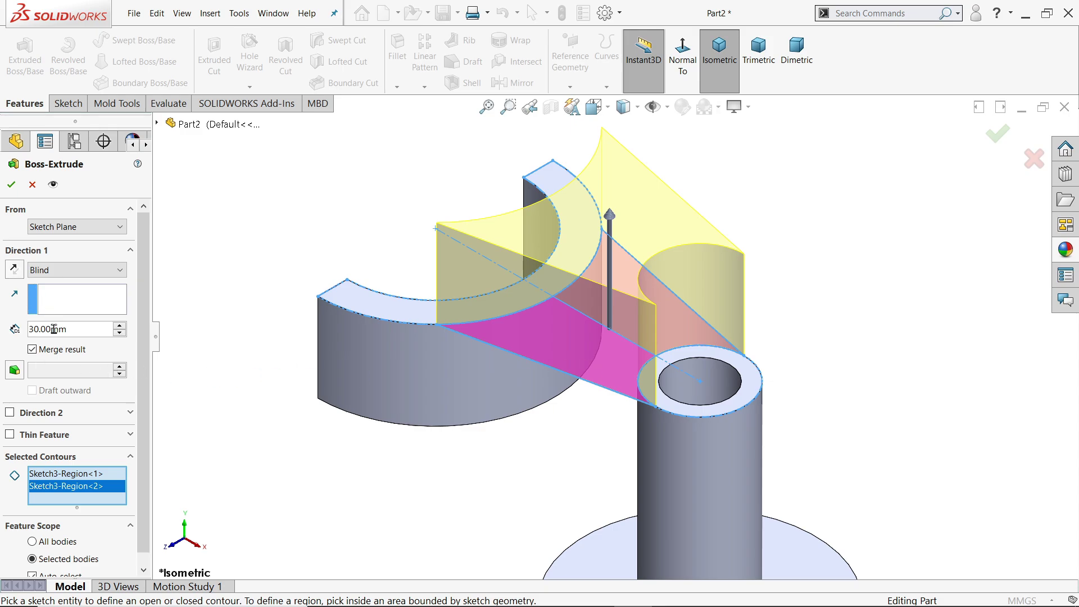
Step: Make the arm extrusion 10 mm deep downward, starting from a reversed 10 mm offset
{"action": "double_click", "coordinate": [76, 329]}
{"action": "type", "text": "10"}
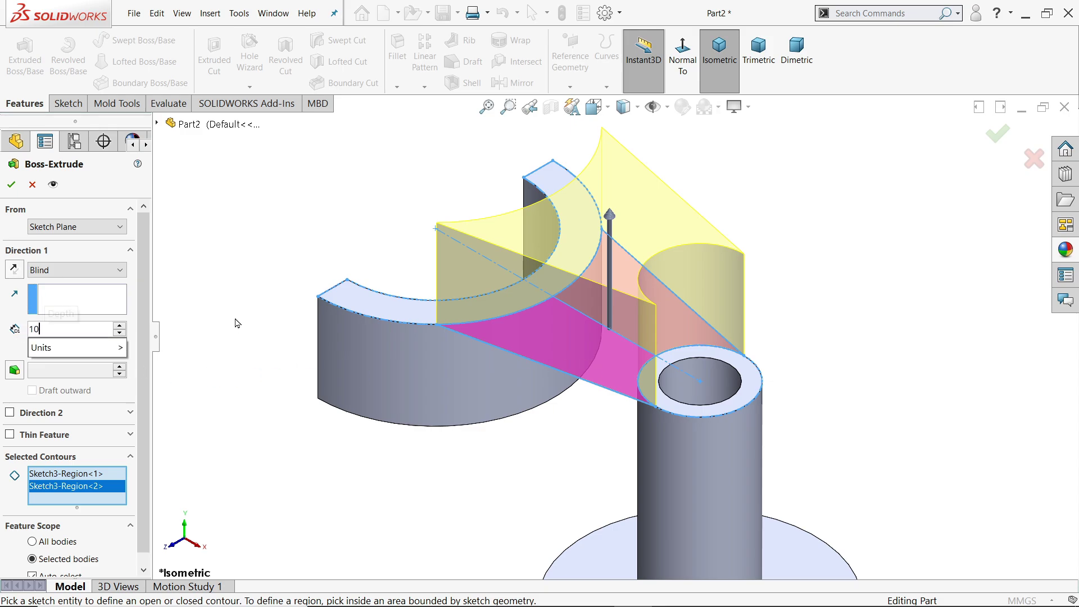
{"action": "key", "text": "Return"}
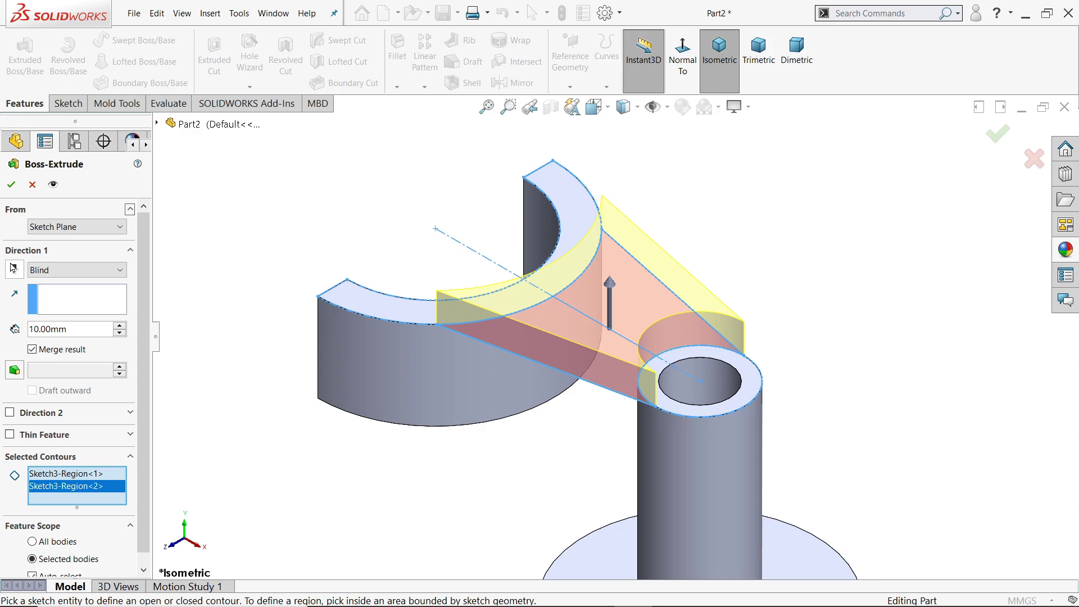
{"action": "left_click", "coordinate": [14, 268]}
{"action": "scroll", "coordinate": [611, 339], "scroll_direction": "down", "scroll_amount": 2}
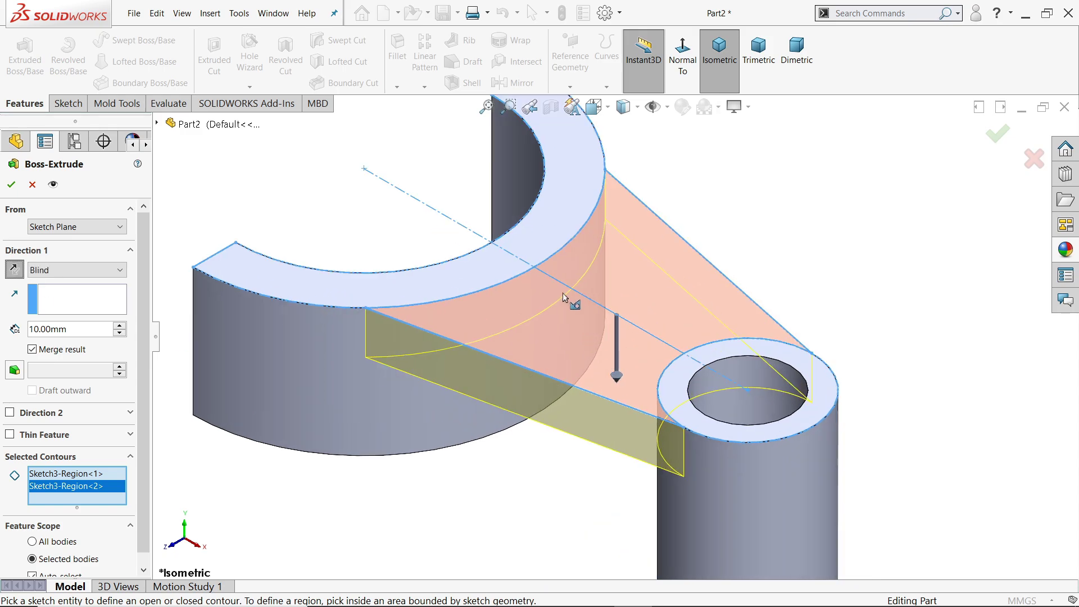
{"action": "left_click", "coordinate": [45, 226]}
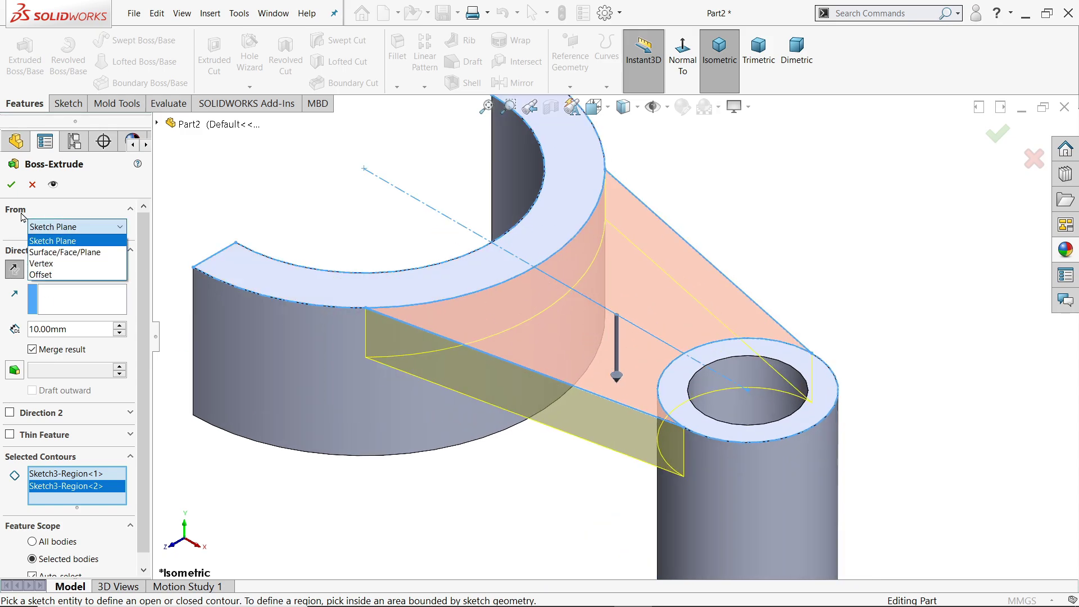
{"action": "left_click", "coordinate": [43, 275]}
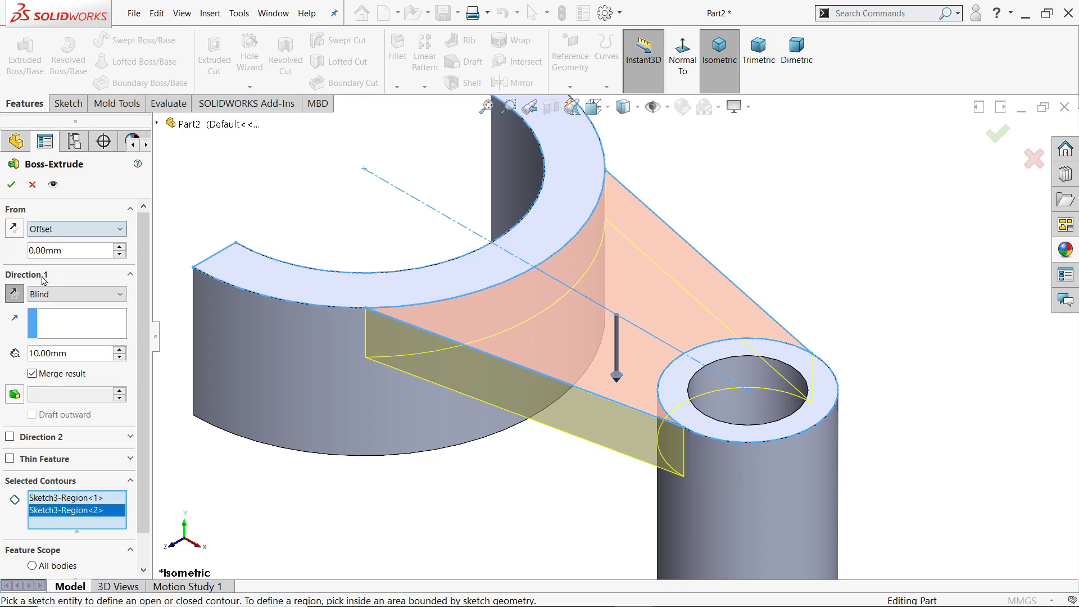
{"action": "left_click", "coordinate": [81, 250]}
{"action": "type", "text": "10"}
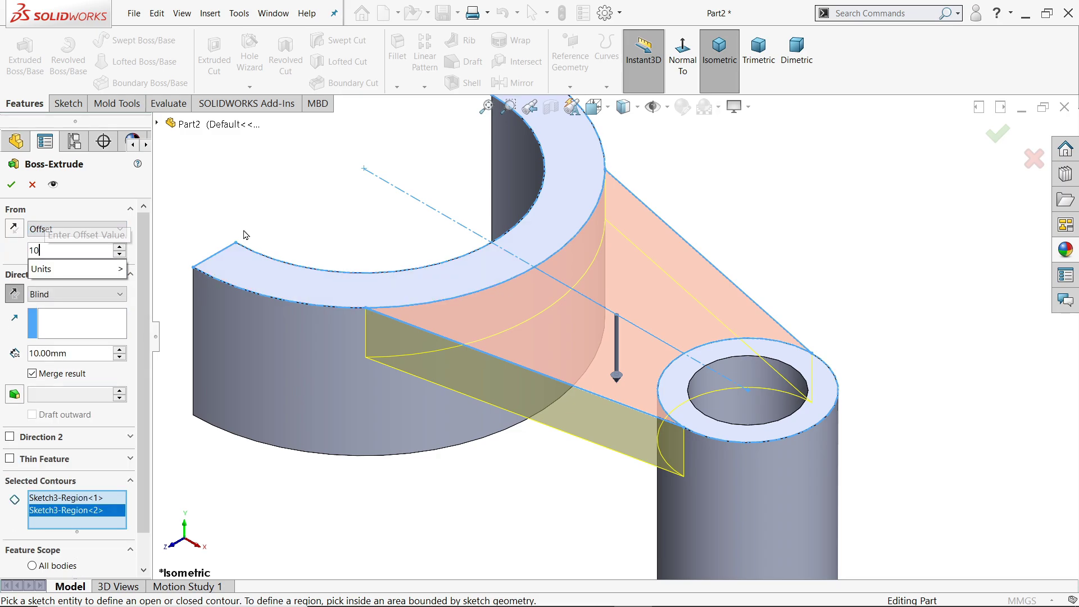
{"action": "key", "text": "Return"}
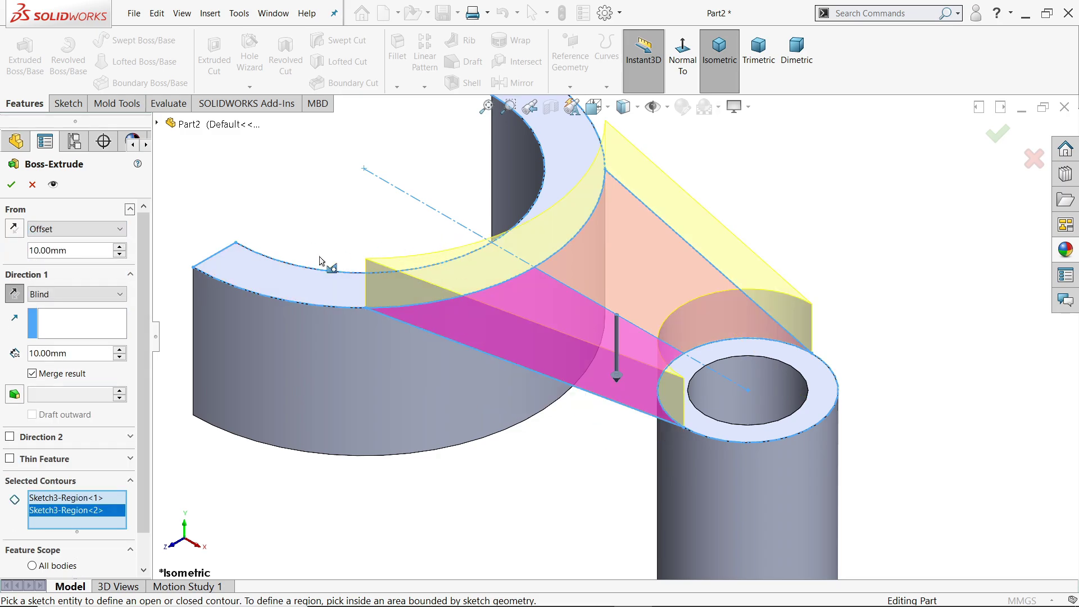
{"action": "left_click", "coordinate": [14, 231]}
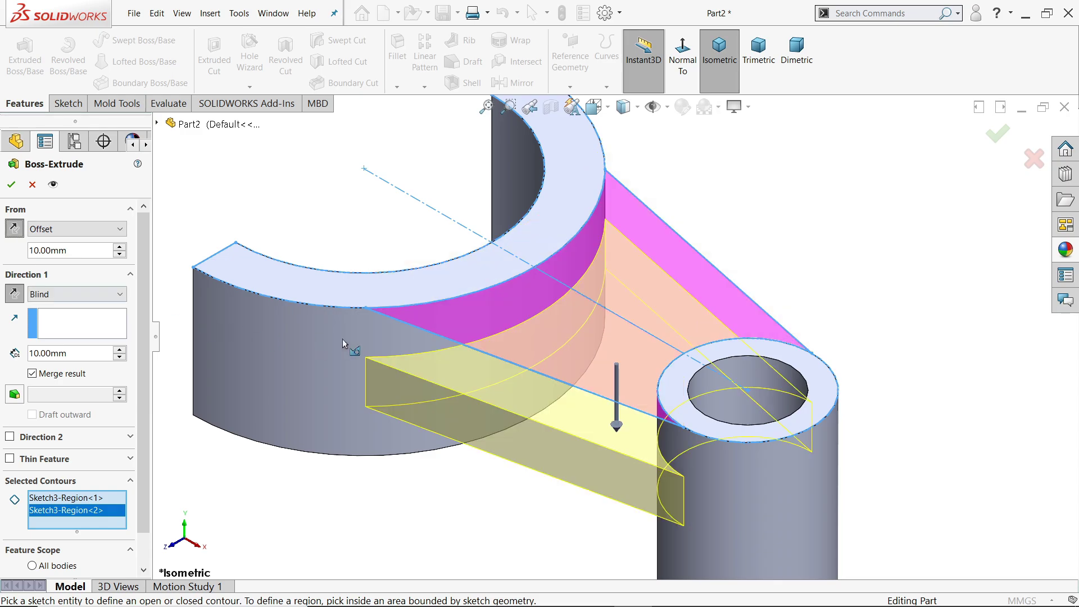
Step: Accept the offset arm extrusion and orbit to inspect it
{"action": "scroll", "coordinate": [549, 458], "scroll_direction": "up", "scroll_amount": 3}
{"action": "middle_click_drag", "start_coordinate": [549, 457], "coordinate": [614, 365]}
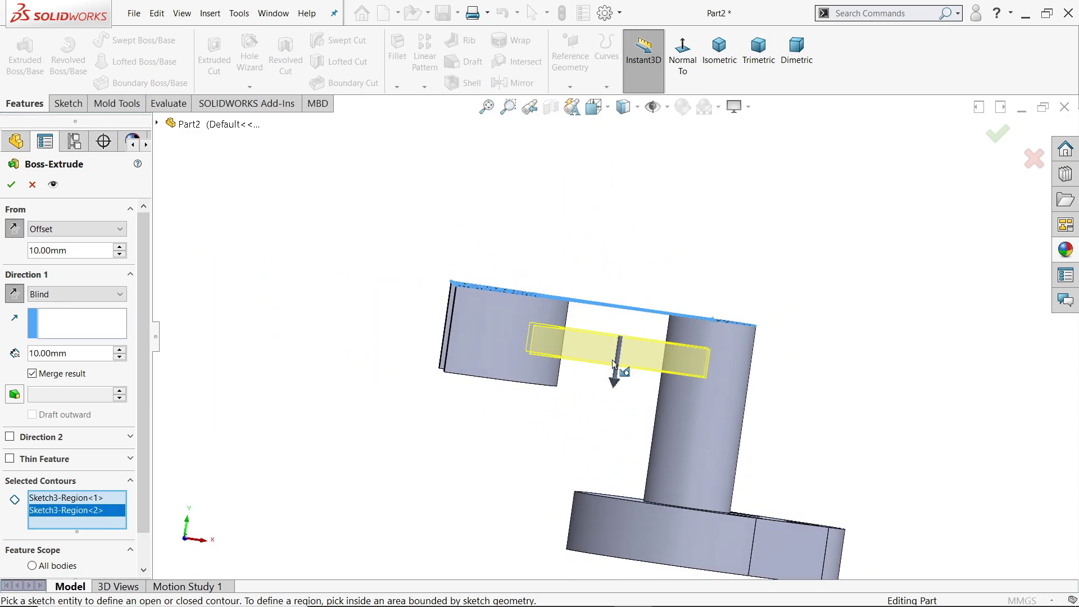
{"action": "scroll", "coordinate": [613, 365], "scroll_direction": "down", "scroll_amount": 3}
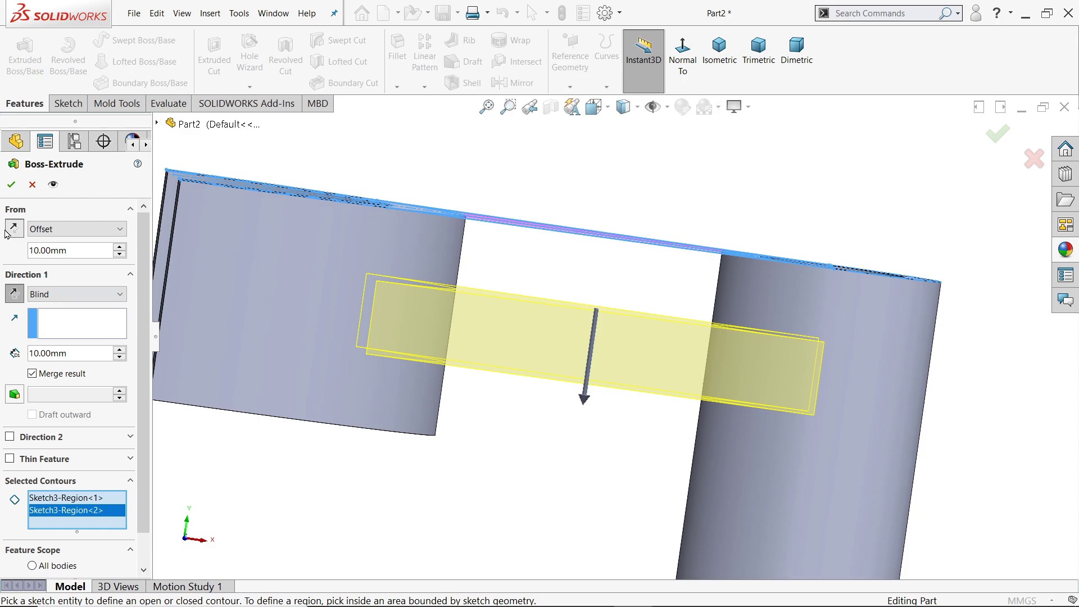
{"action": "left_click", "coordinate": [10, 187]}
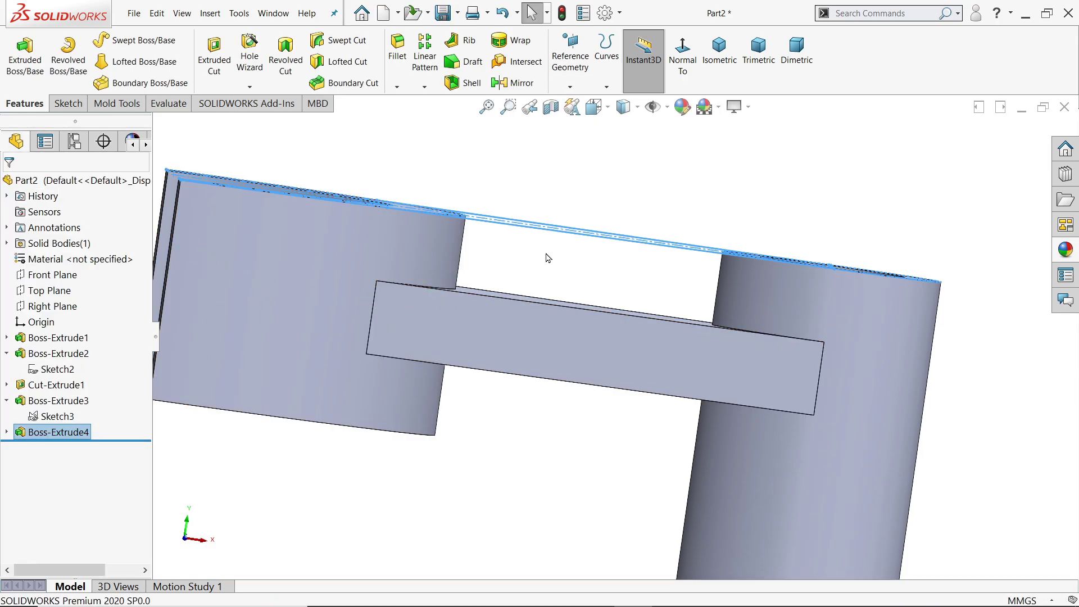
{"action": "middle_click_drag", "start_coordinate": [550, 257], "coordinate": [724, 287]}
{"action": "scroll", "coordinate": [494, 313], "scroll_direction": "up", "scroll_amount": 5}
{"action": "scroll", "coordinate": [707, 398], "scroll_direction": "down", "scroll_amount": 2}
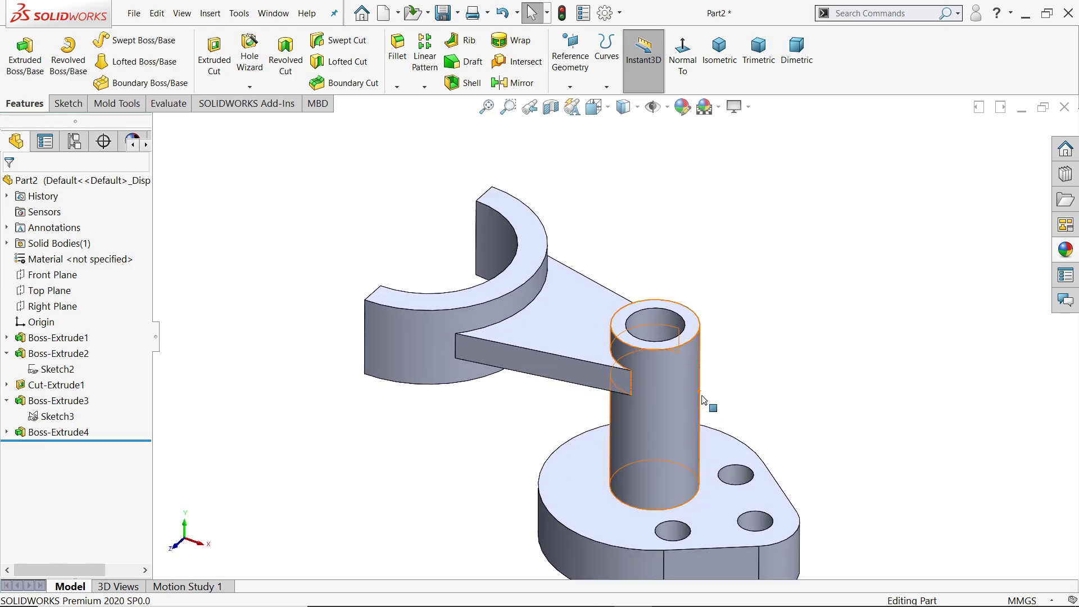
Step: Switch to Photos to view the dimensioned drawing 2.PNG
{"action": "key", "text": "alt+Tab"}
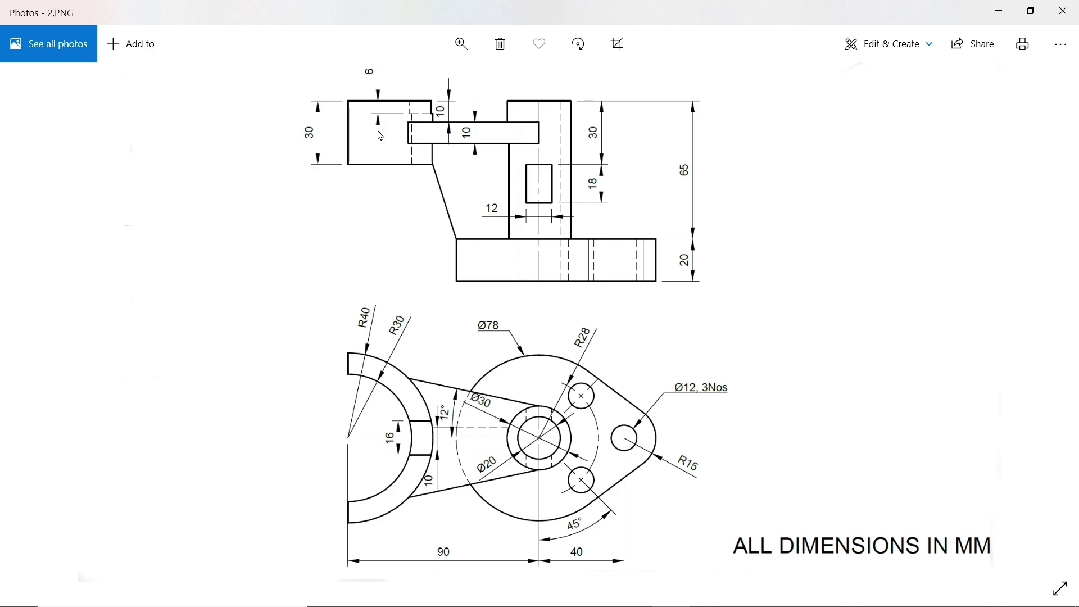
Step: Open a sketch on the fork's top face and draw a short horizontal line across the fork
{"action": "left_click", "coordinate": [999, 11]}
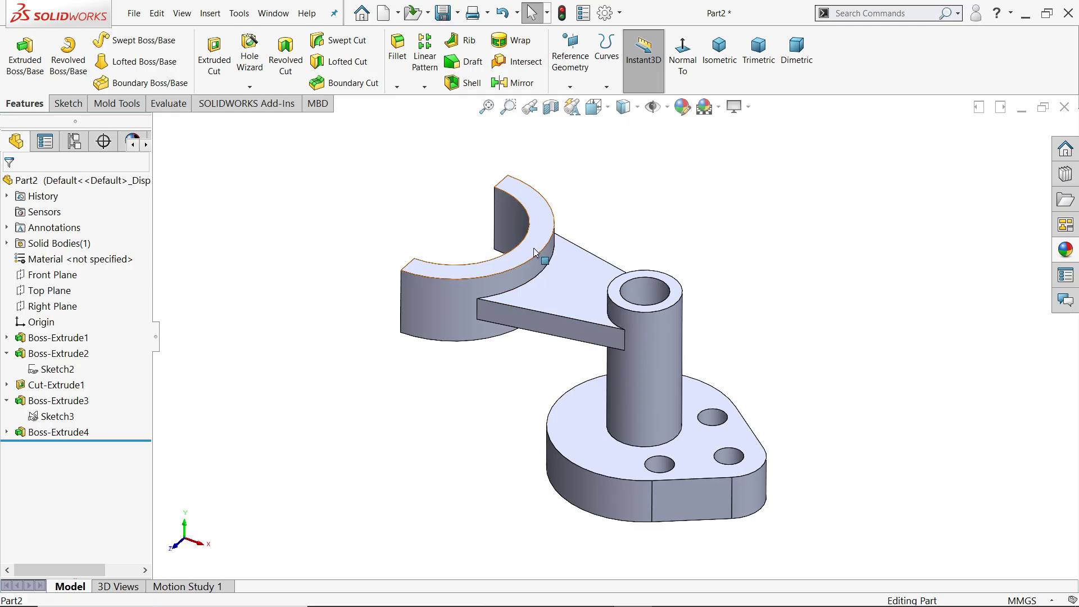
{"action": "left_click", "coordinate": [538, 242]}
{"action": "left_click", "coordinate": [583, 214]}
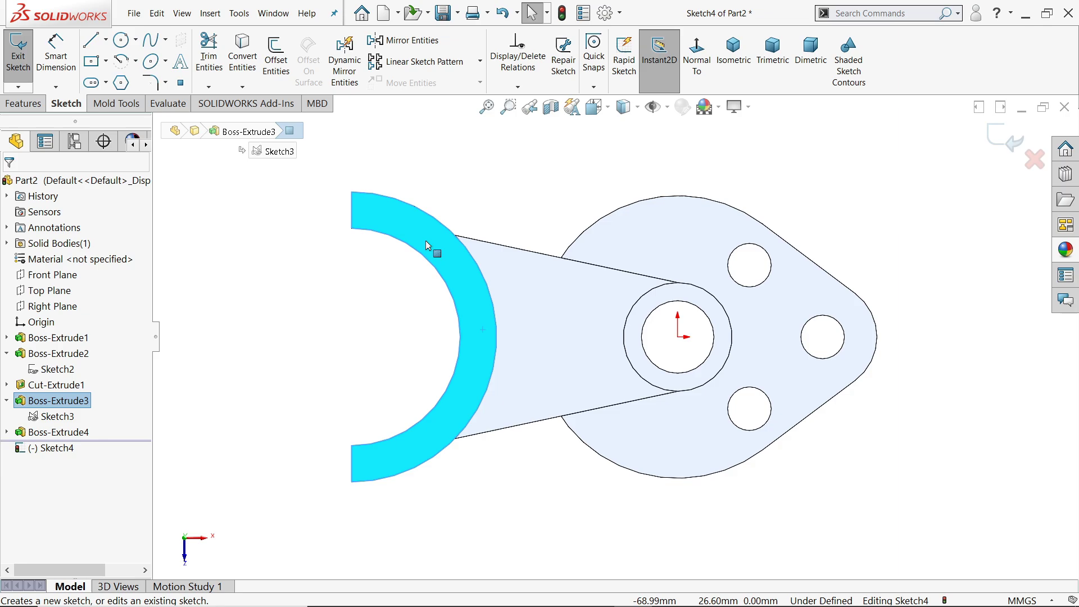
{"action": "left_click", "coordinate": [106, 39]}
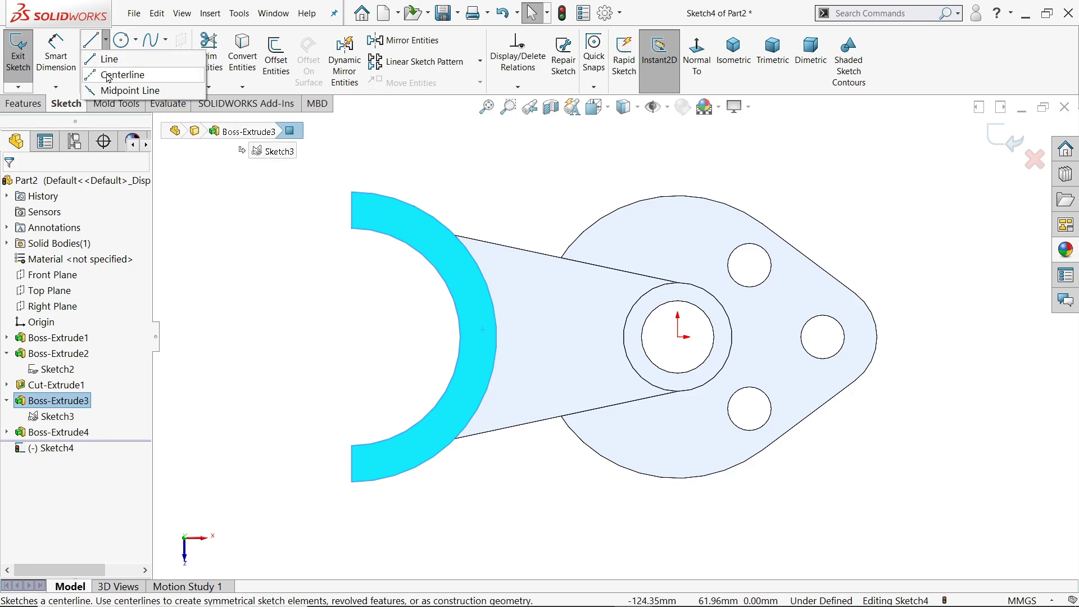
{"action": "left_click", "coordinate": [107, 59]}
{"action": "scroll", "coordinate": [454, 295], "scroll_direction": "down", "scroll_amount": 2}
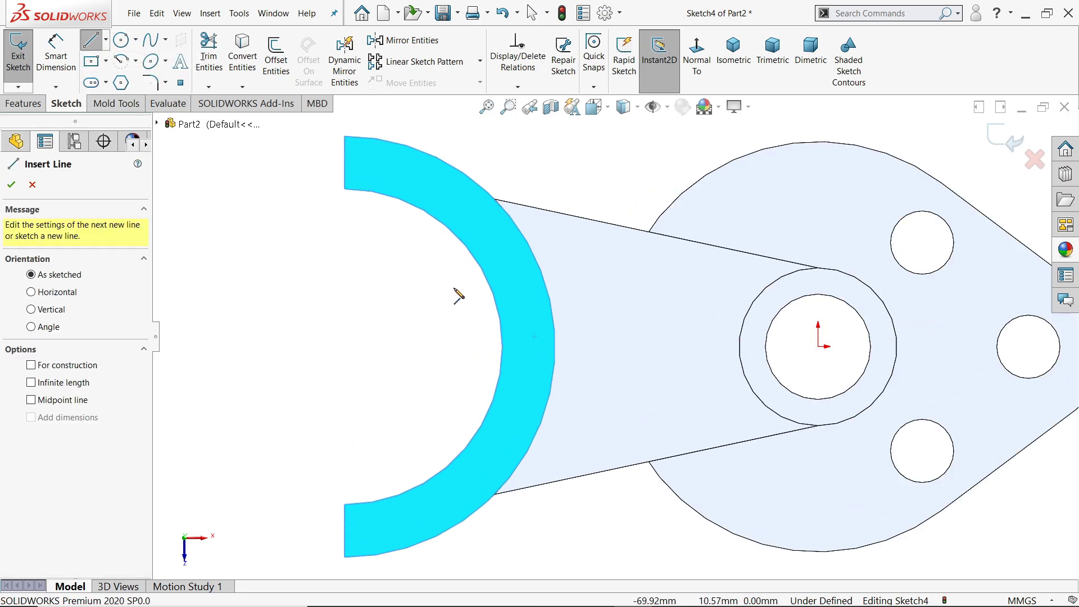
{"action": "left_click", "coordinate": [454, 286]}
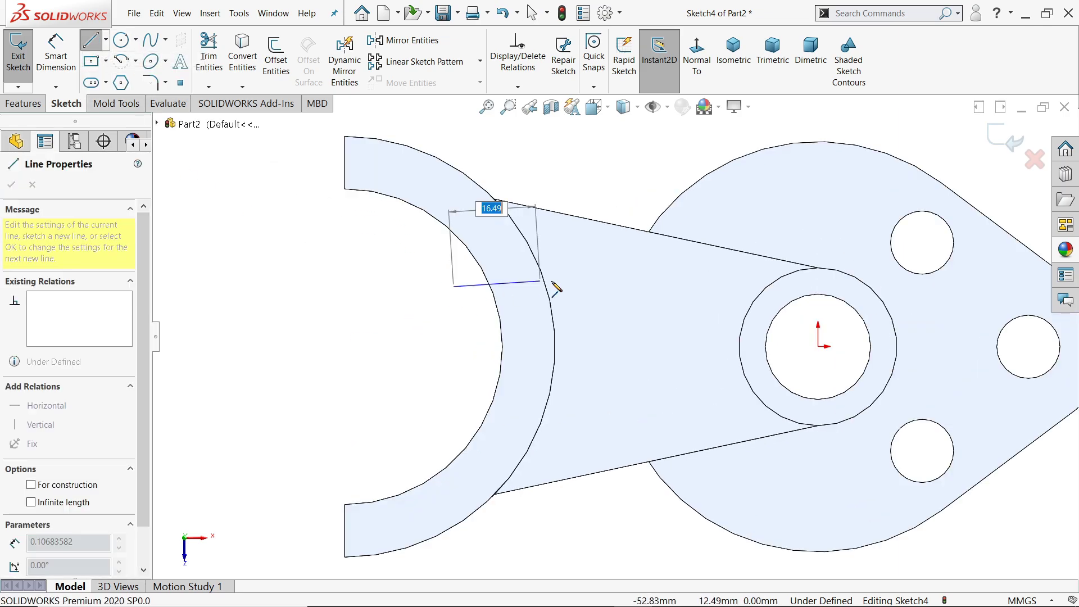
{"action": "left_click", "coordinate": [597, 287]}
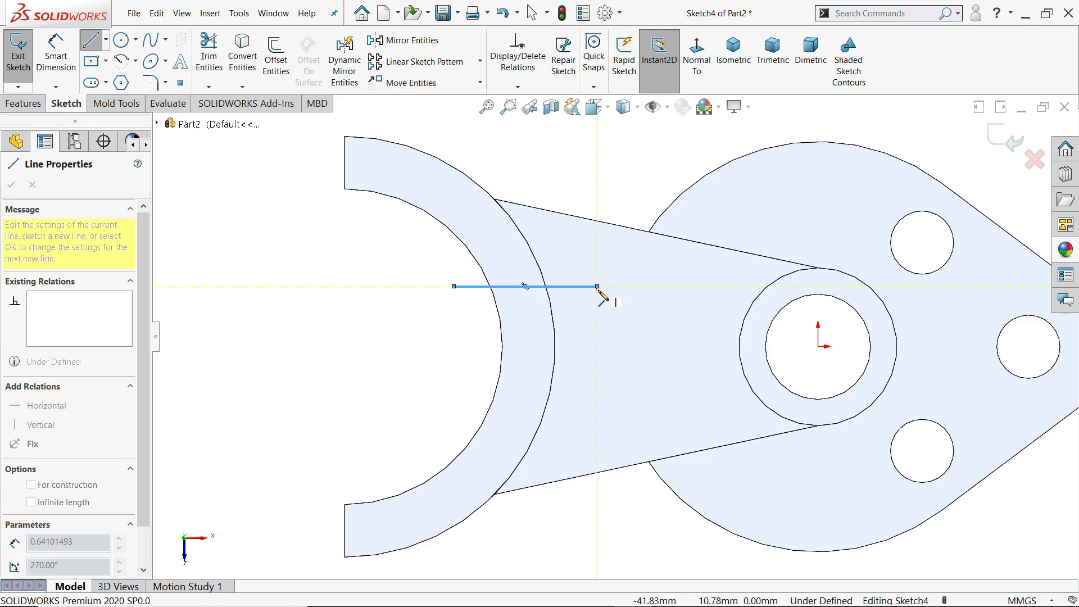
{"action": "key", "text": "Escape"}
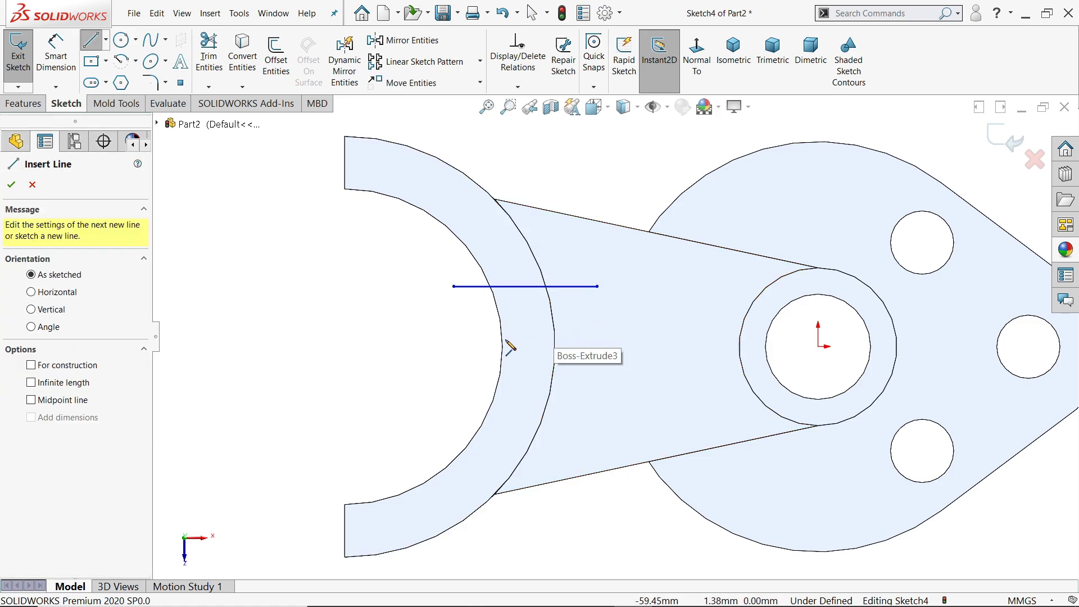
Step: Draw a 60 mm construction line from the fork's inner arc to the boss centre
{"action": "left_click", "coordinate": [502, 347]}
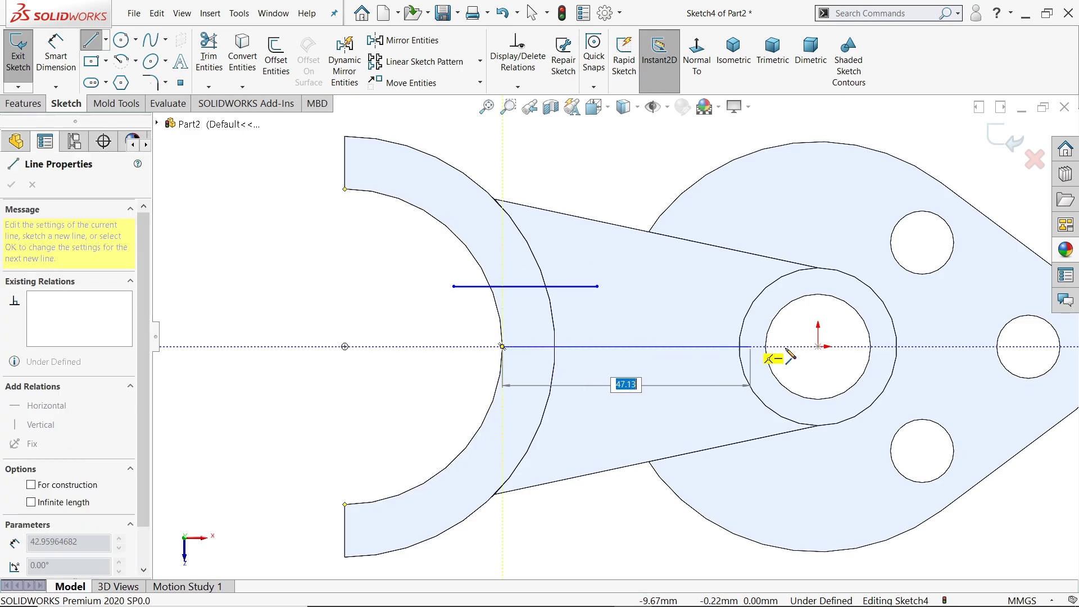
{"action": "left_click", "coordinate": [818, 346]}
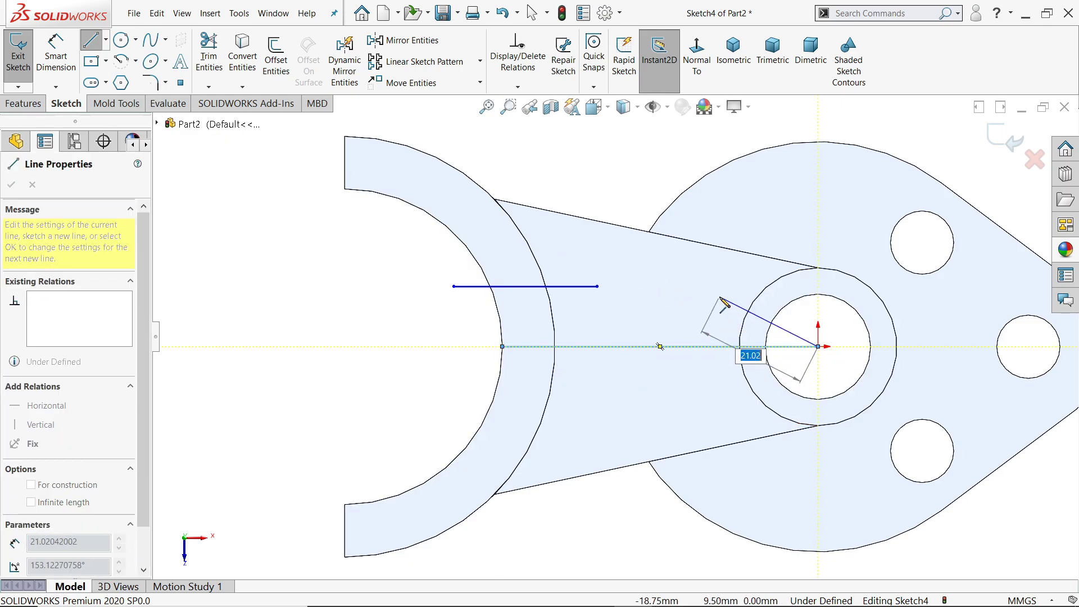
{"action": "key", "text": "Escape"}
{"action": "left_click", "coordinate": [641, 347]}
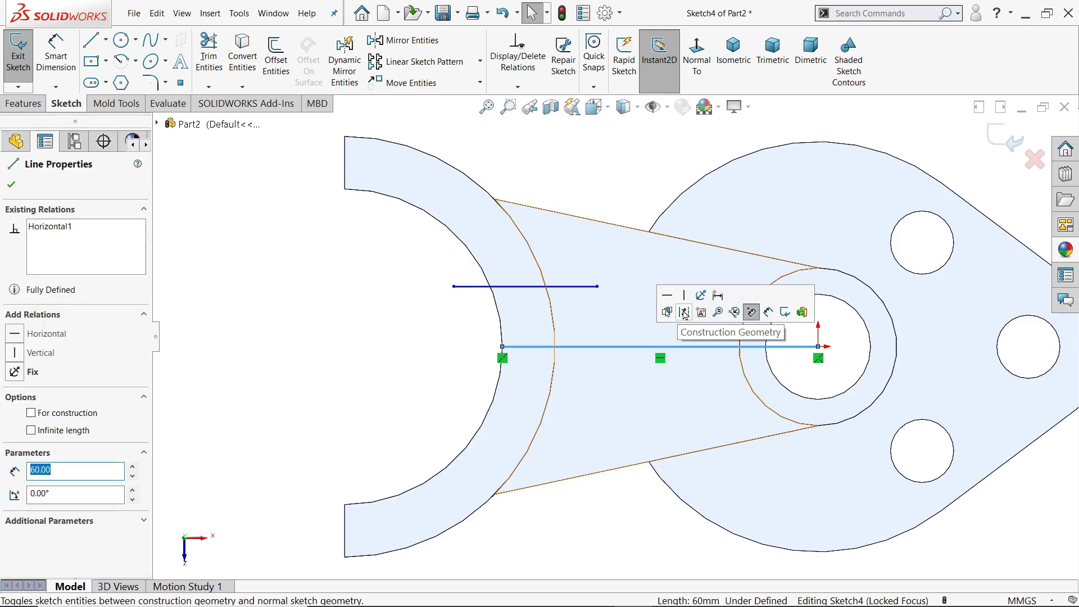
{"action": "left_click", "coordinate": [751, 312]}
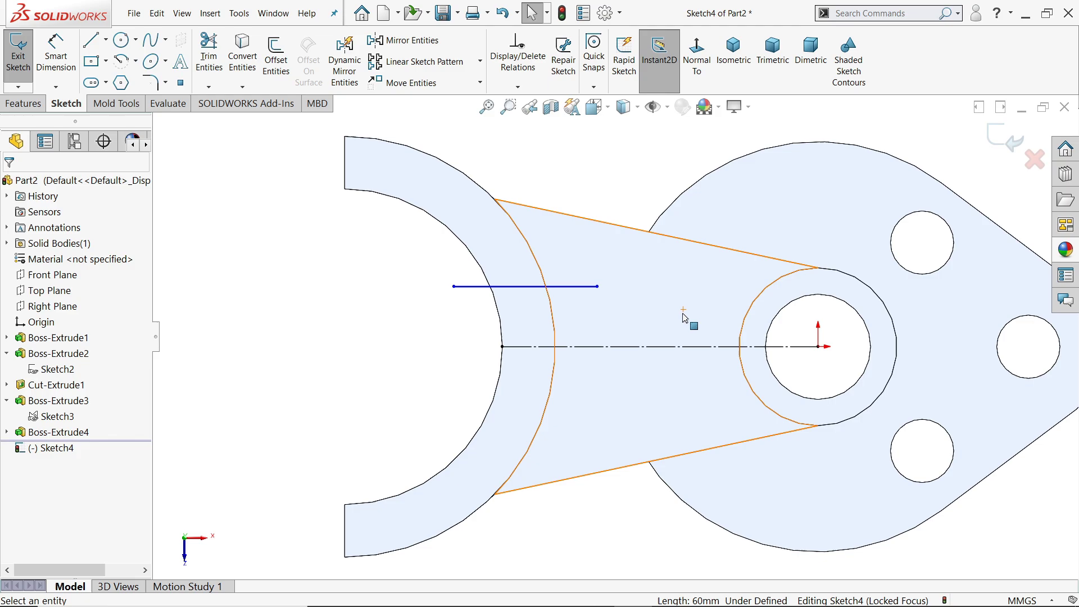
Step: Inspect the short horizontal line, then select the fork's inner arc edge
{"action": "left_click", "coordinate": [579, 287]}
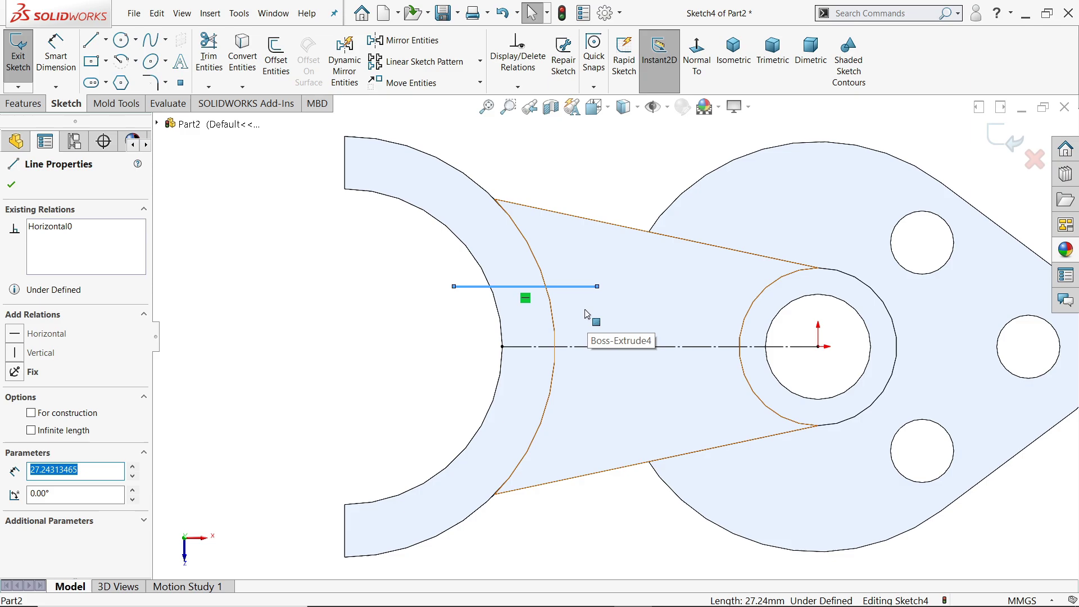
{"action": "scroll", "coordinate": [583, 314], "scroll_direction": "down", "scroll_amount": 3}
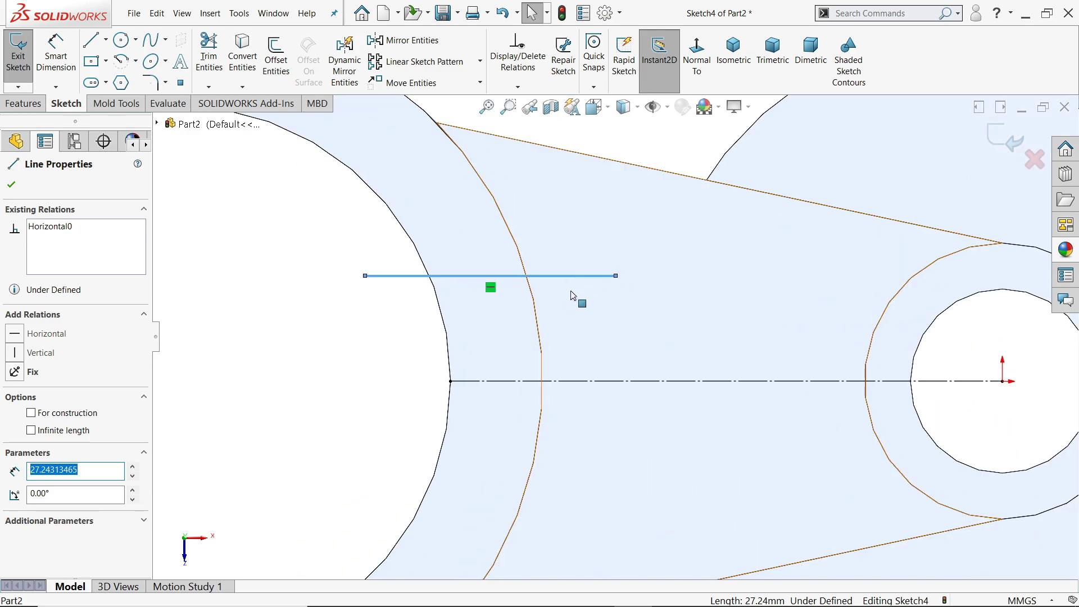
{"action": "key", "text": "Escape"}
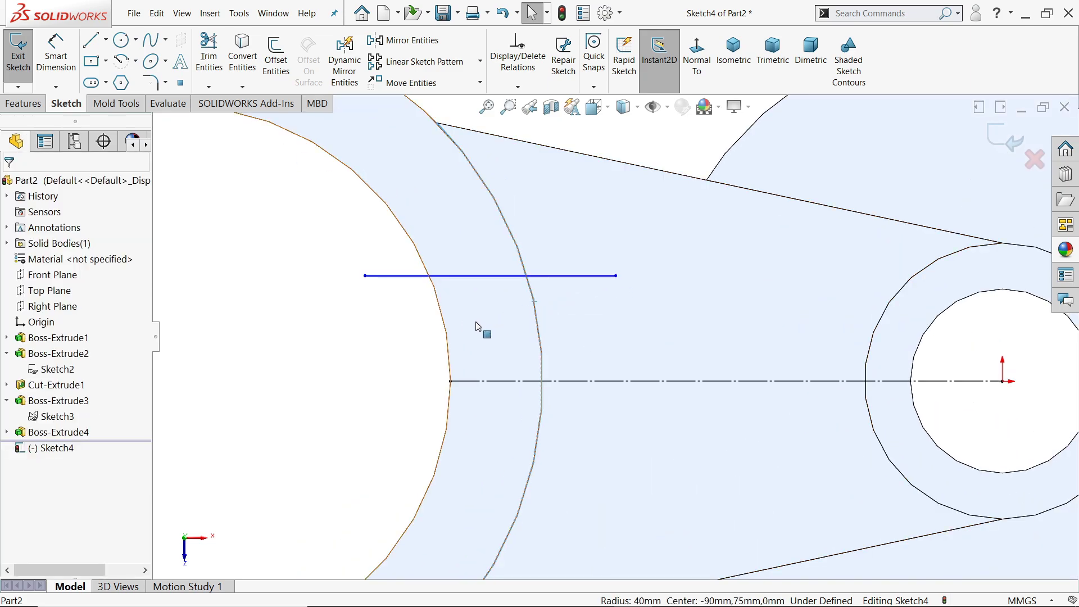
{"action": "left_click", "coordinate": [448, 331]}
{"action": "scroll", "coordinate": [537, 325], "scroll_direction": "up", "scroll_amount": 4}
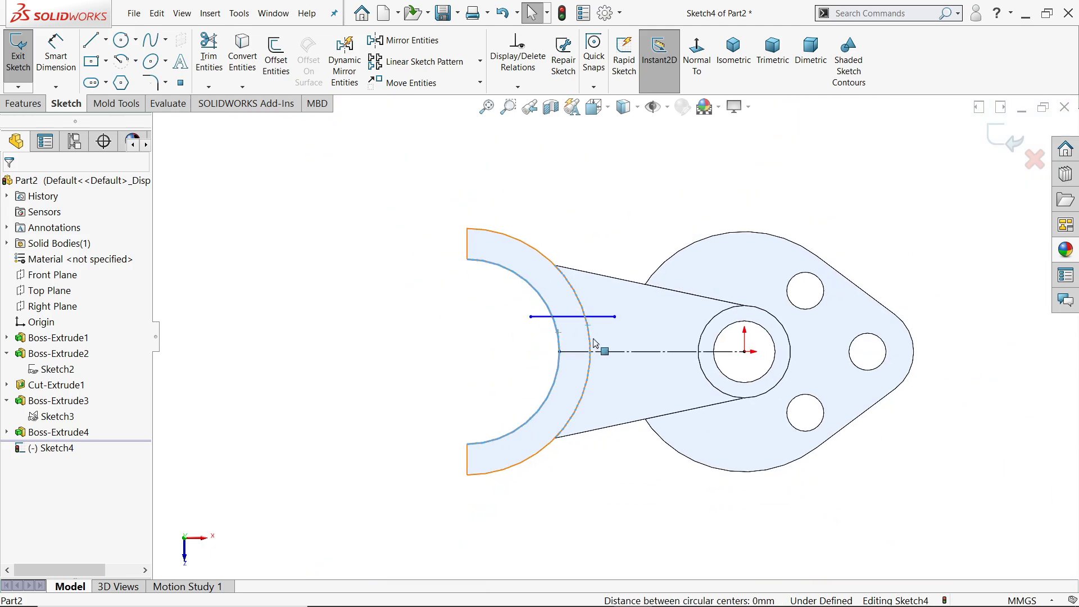
{"action": "scroll", "coordinate": [596, 347], "scroll_direction": "down", "scroll_amount": 2}
Step: Project the inner arc into the sketch and mirror the short line about the centerline
{"action": "left_click", "coordinate": [242, 55]}
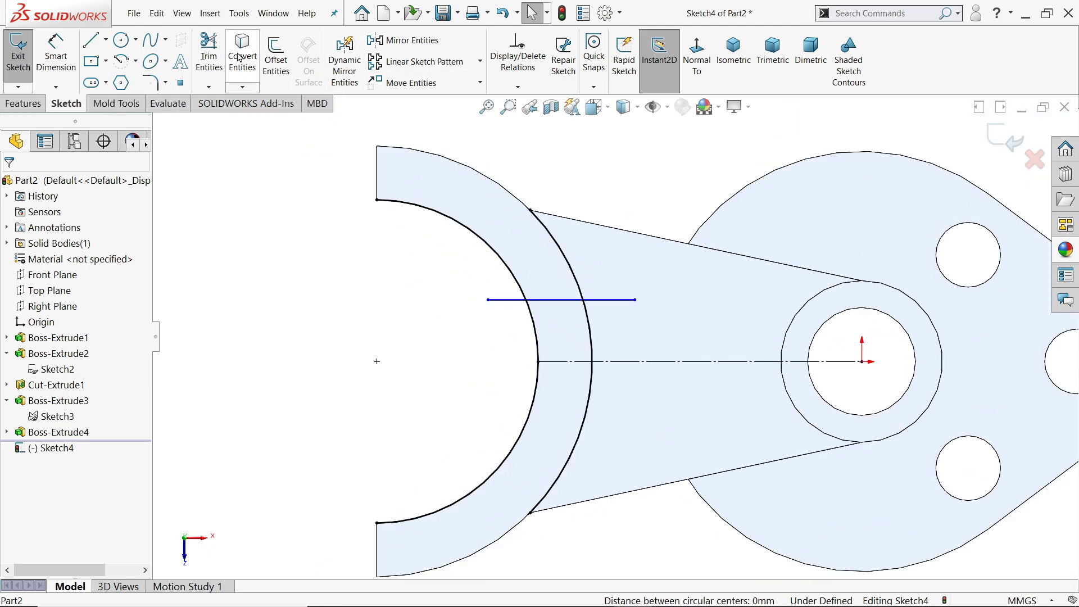
{"action": "scroll", "coordinate": [584, 356], "scroll_direction": "down", "scroll_amount": 2}
{"action": "scroll", "coordinate": [594, 358], "scroll_direction": "down", "scroll_amount": 1}
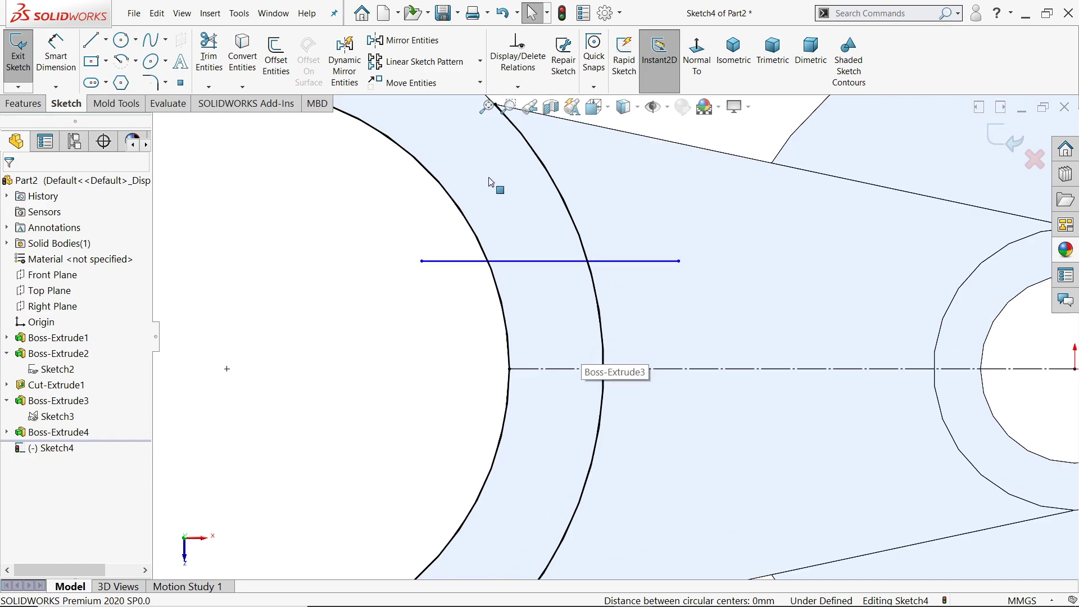
{"action": "left_click", "coordinate": [433, 43]}
{"action": "left_click", "coordinate": [635, 261]}
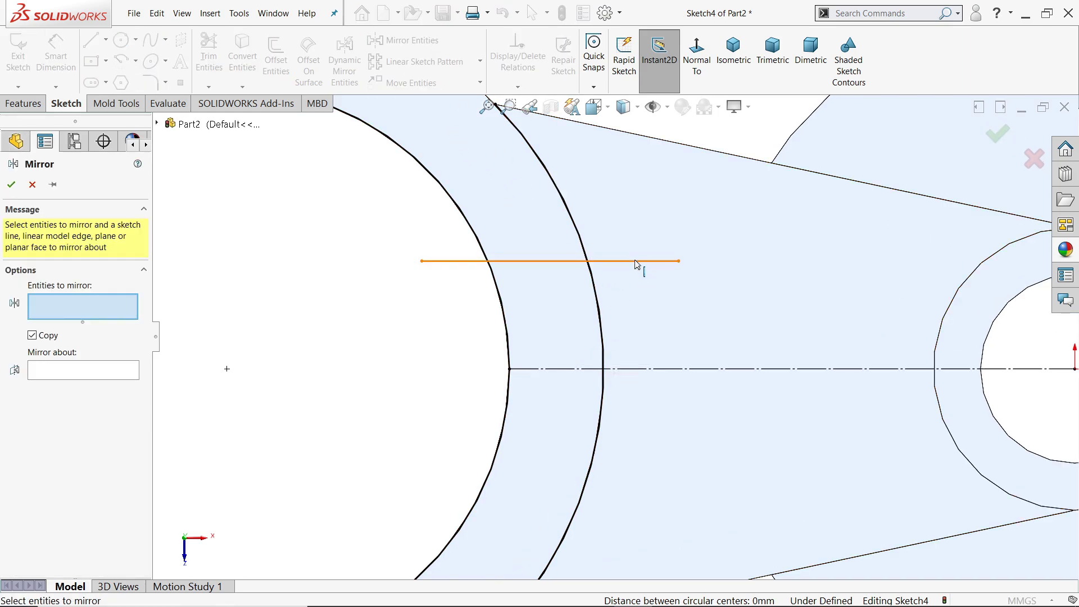
{"action": "left_click", "coordinate": [113, 378]}
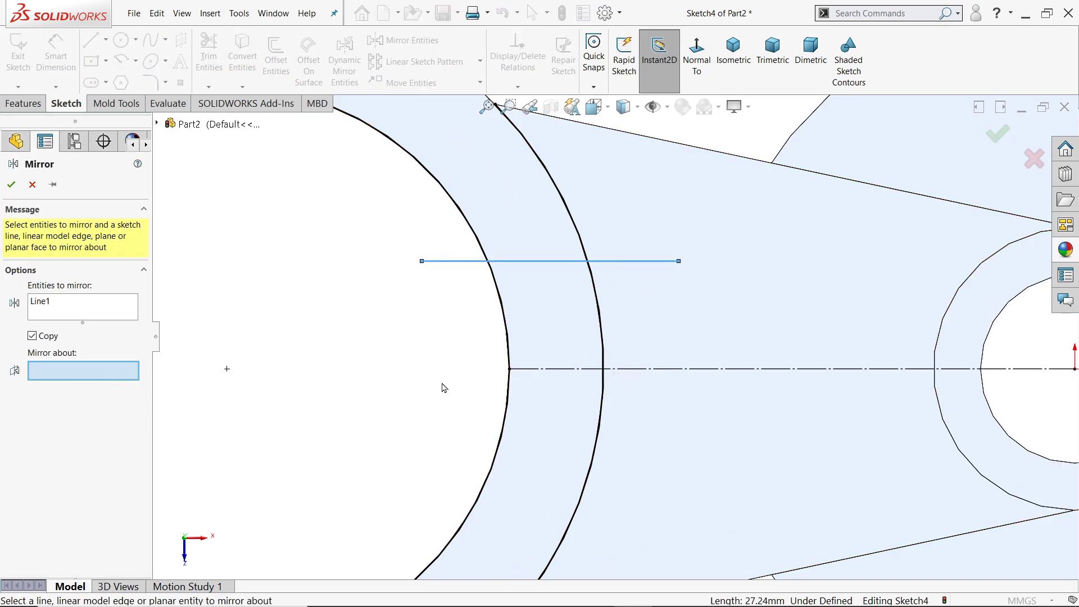
{"action": "left_click", "coordinate": [567, 371]}
{"action": "left_click", "coordinate": [11, 184]}
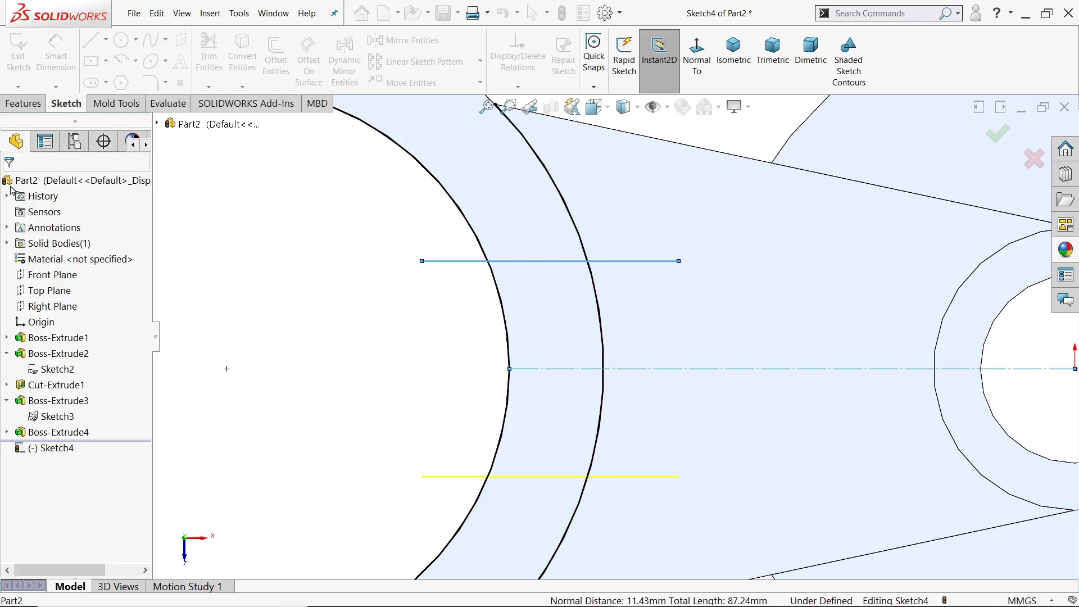
Step: Attach the upper line's ends to the outer and inner arcs
{"action": "left_click_drag", "start_coordinate": [679, 262], "coordinate": [588, 259]}
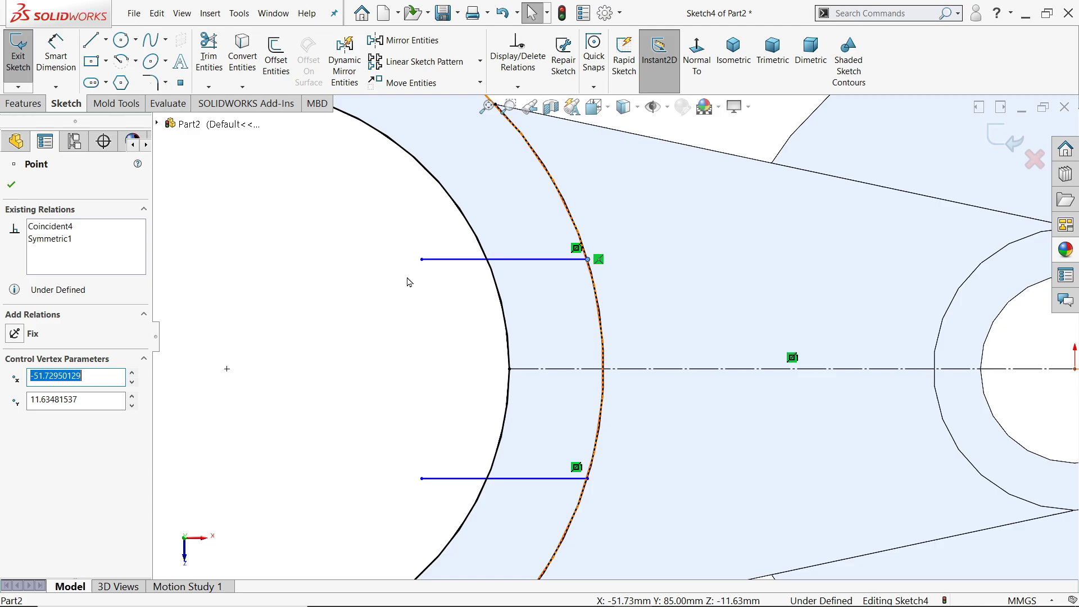
{"action": "left_click_drag", "start_coordinate": [423, 262], "coordinate": [489, 265]}
{"action": "left_click", "coordinate": [462, 320]}
{"action": "scroll", "coordinate": [585, 402], "scroll_direction": "up", "scroll_amount": 3}
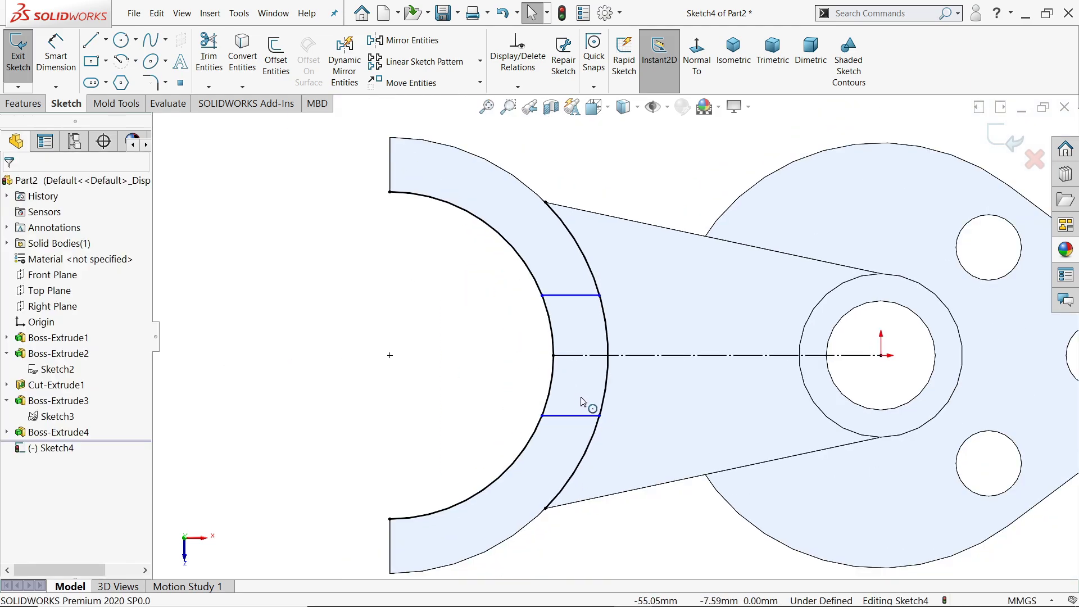
{"action": "scroll", "coordinate": [614, 433], "scroll_direction": "down", "scroll_amount": 4}
Step: Dimension the spacing between the two parallel lines to 16 mm
{"action": "left_click", "coordinate": [56, 56]}
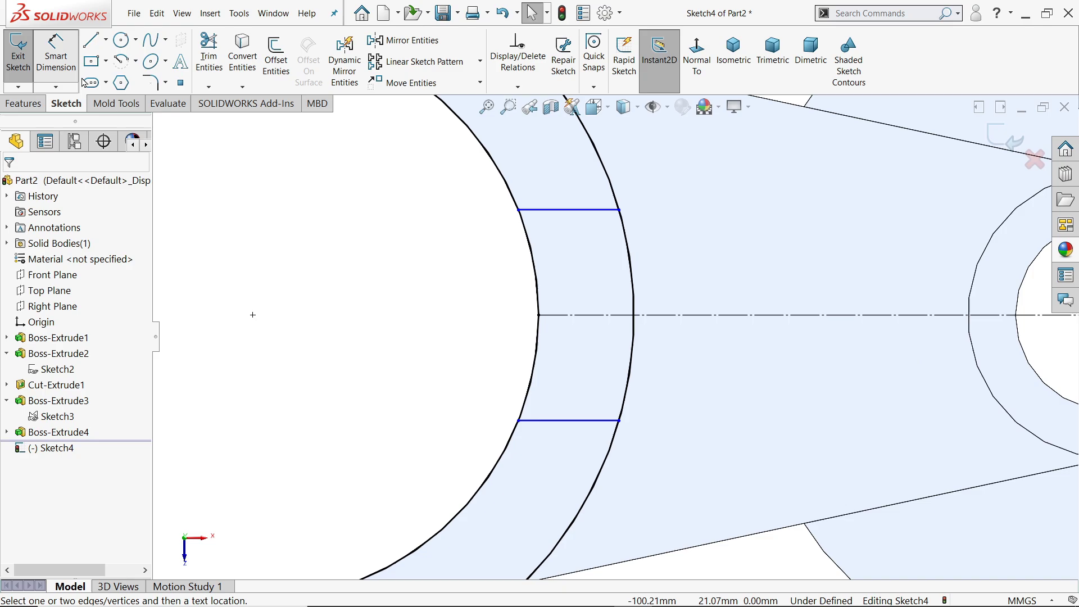
{"action": "left_click", "coordinate": [560, 210]}
{"action": "left_click", "coordinate": [565, 421]}
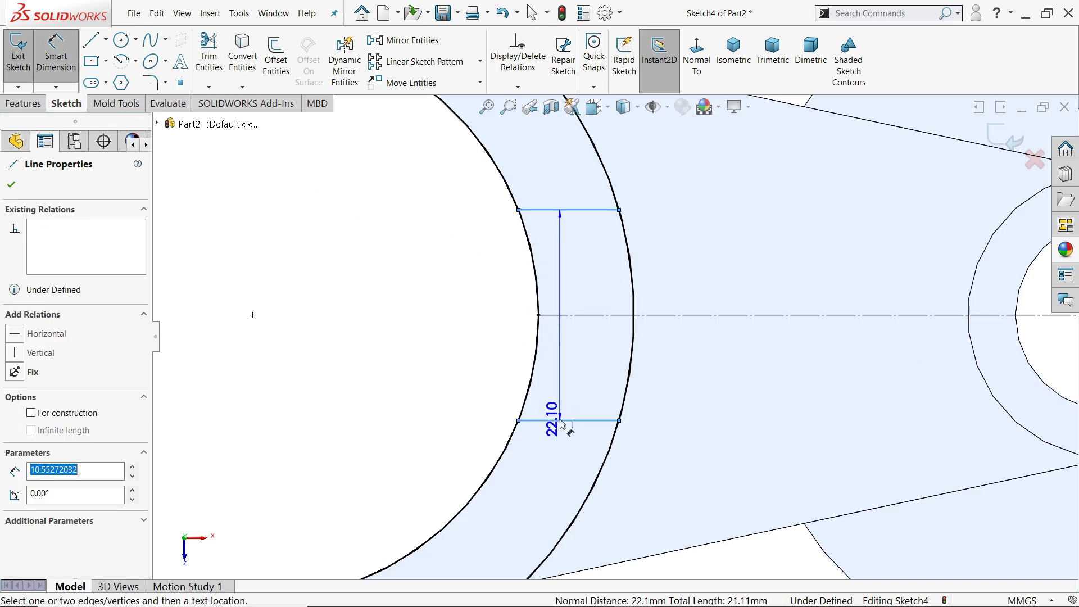
{"action": "left_click", "coordinate": [470, 315]}
{"action": "type", "text": "16"}
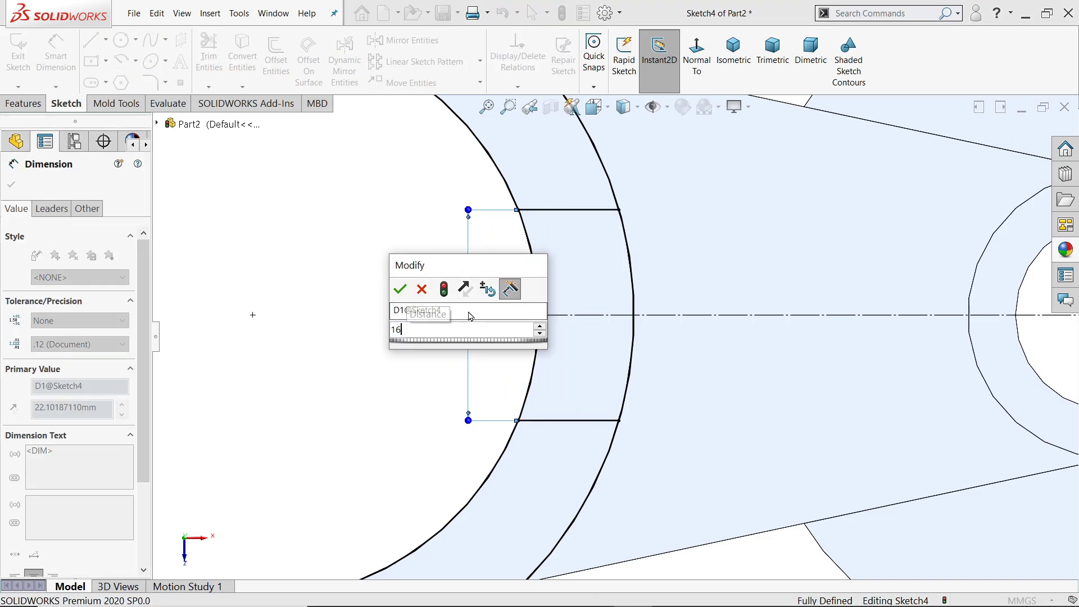
{"action": "key", "text": "Return"}
{"action": "scroll", "coordinate": [616, 327], "scroll_direction": "up", "scroll_amount": 5}
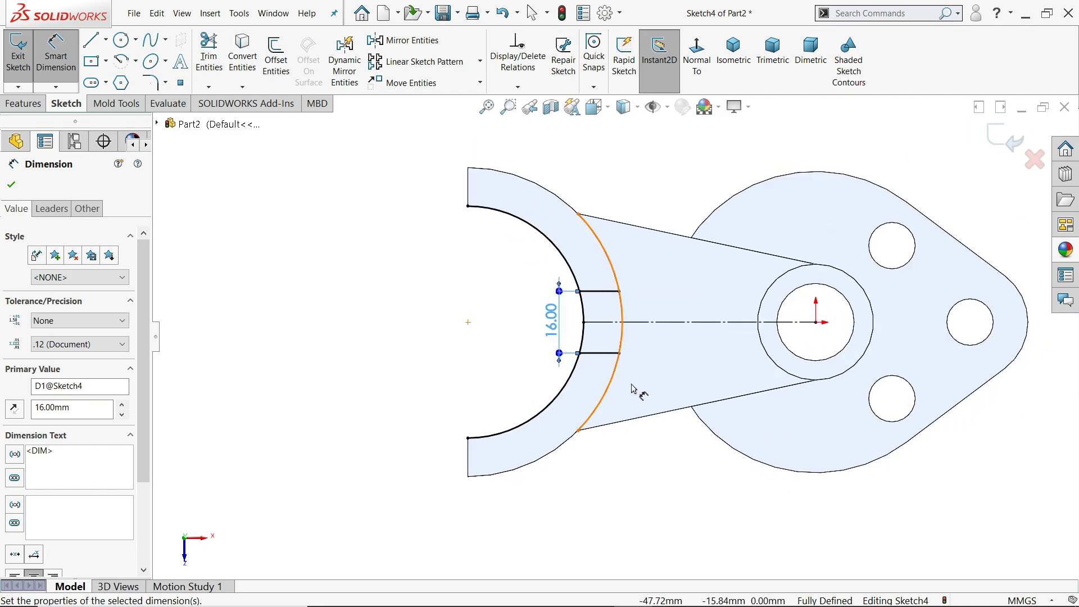
{"action": "scroll", "coordinate": [637, 330], "scroll_direction": "down", "scroll_amount": 2}
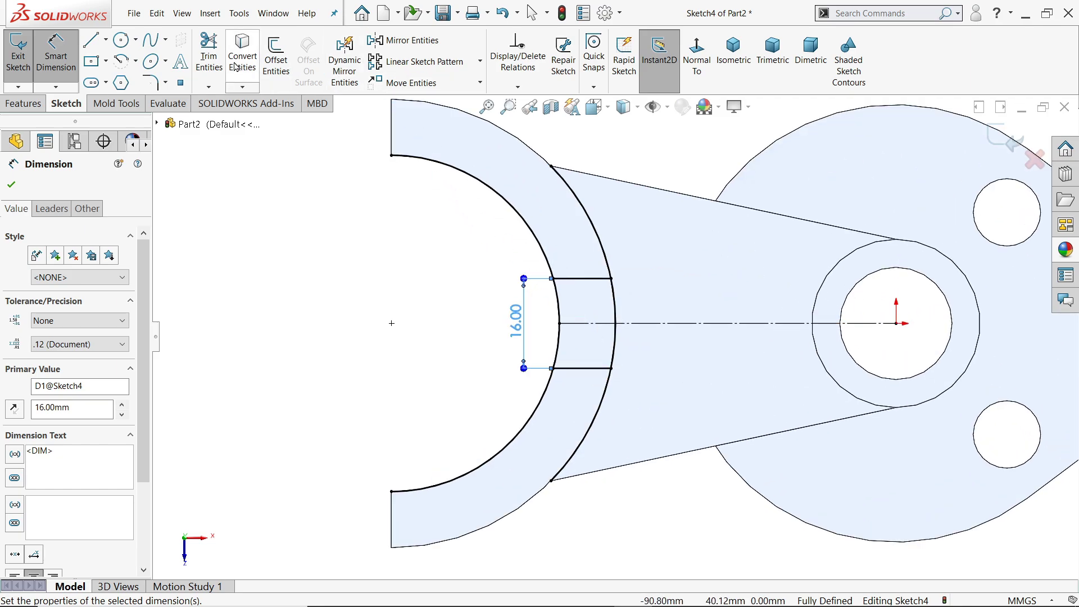
Step: Trim away the arc segments outside the two lines to close the profile
{"action": "left_click", "coordinate": [208, 59]}
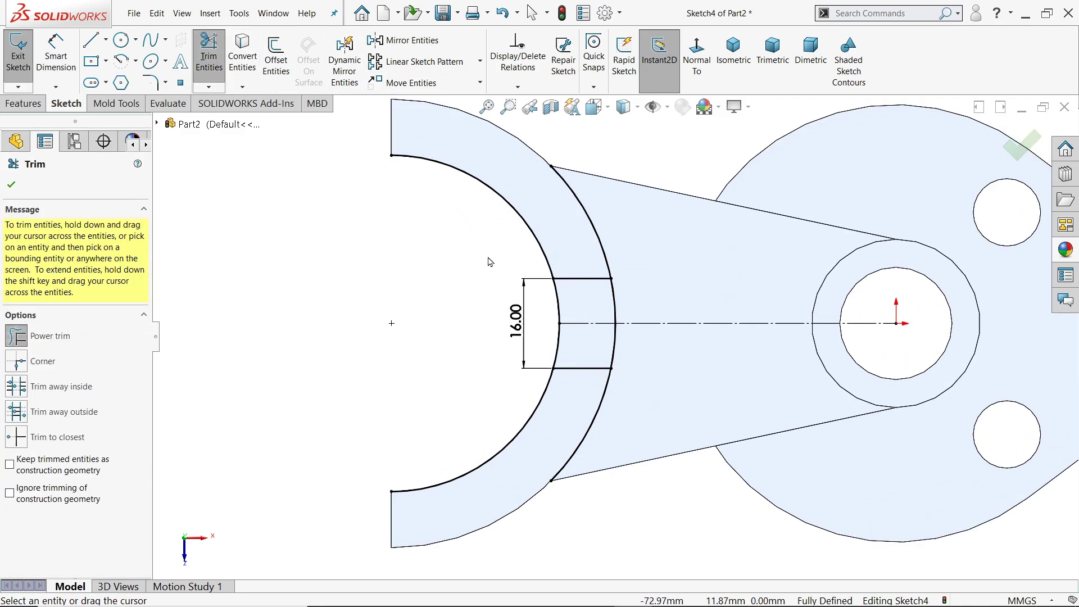
{"action": "left_click_drag", "start_coordinate": [513, 243], "coordinate": [615, 224]}
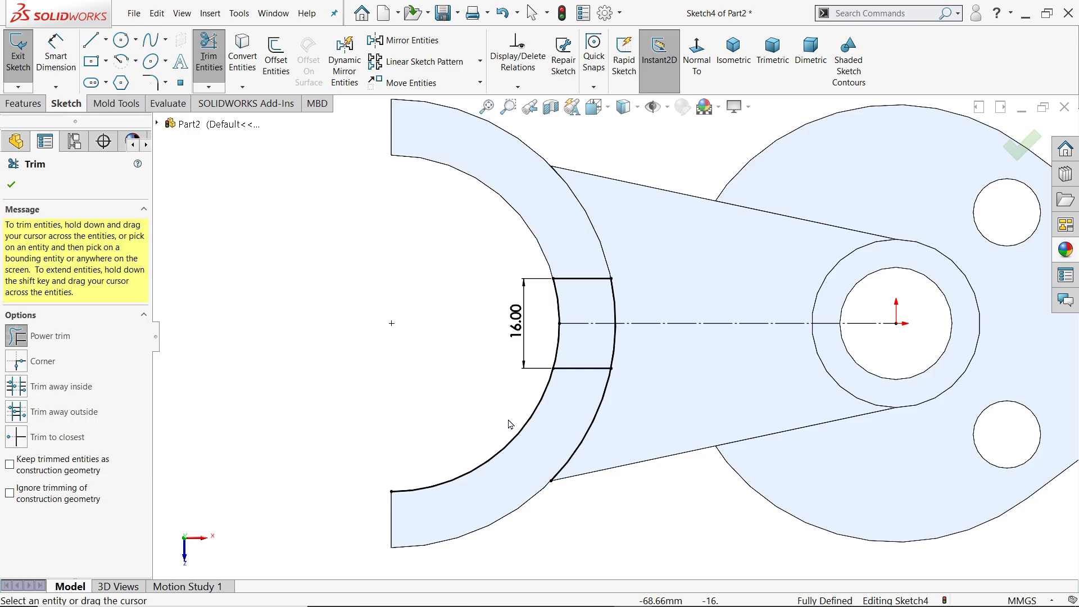
{"action": "left_click_drag", "start_coordinate": [502, 419], "coordinate": [565, 429]}
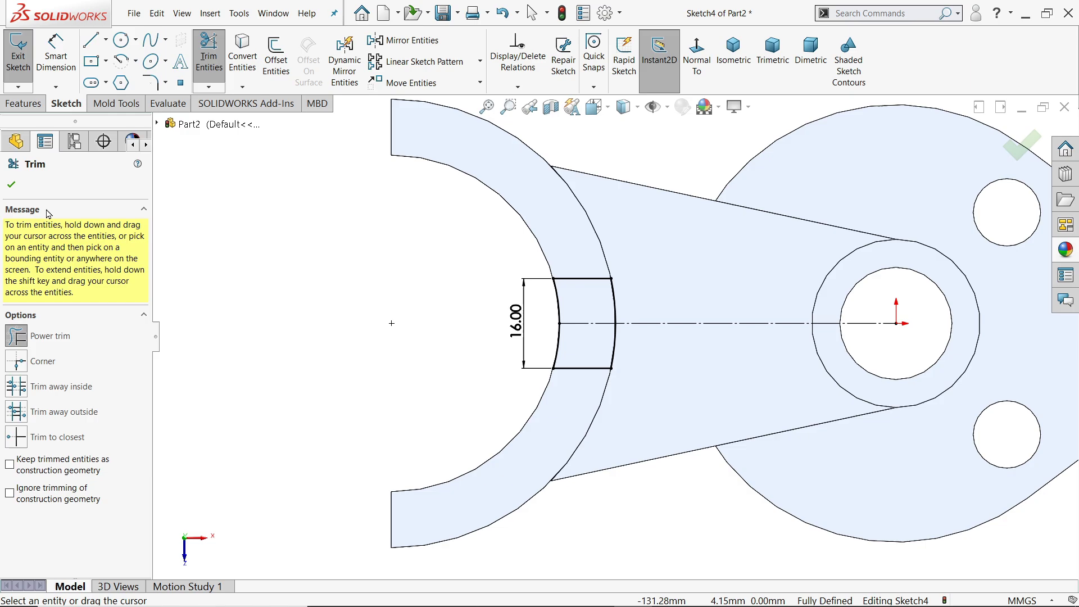
{"action": "left_click", "coordinate": [11, 184]}
Step: Extruded-cut the 16 mm slot profile Blind 6 mm deep into the fork's top face
{"action": "left_click", "coordinate": [24, 104]}
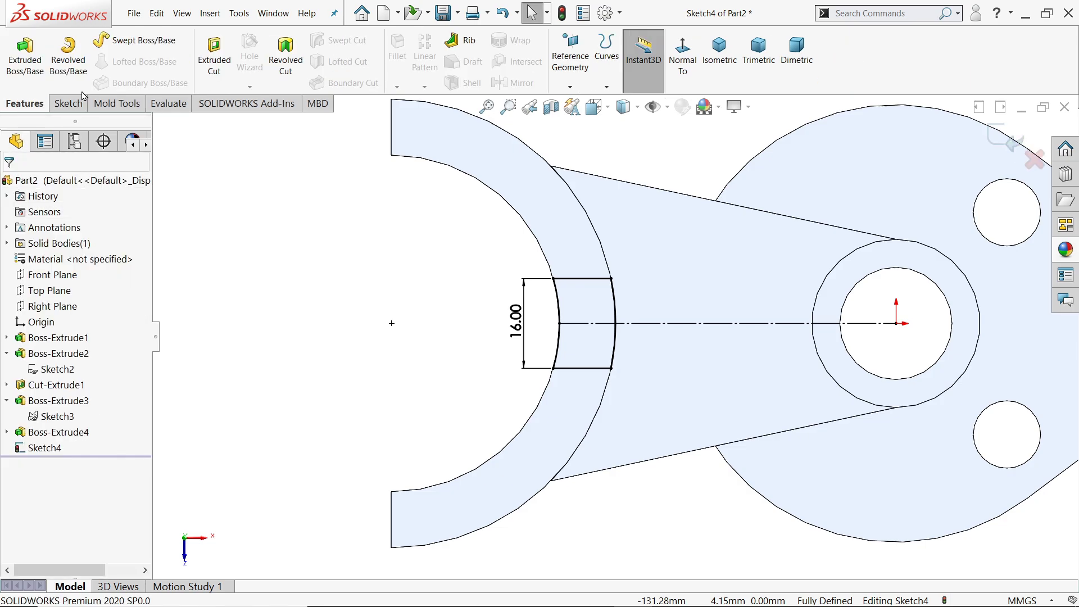
{"action": "left_click", "coordinate": [215, 59]}
{"action": "scroll", "coordinate": [571, 236], "scroll_direction": "down", "scroll_amount": 5}
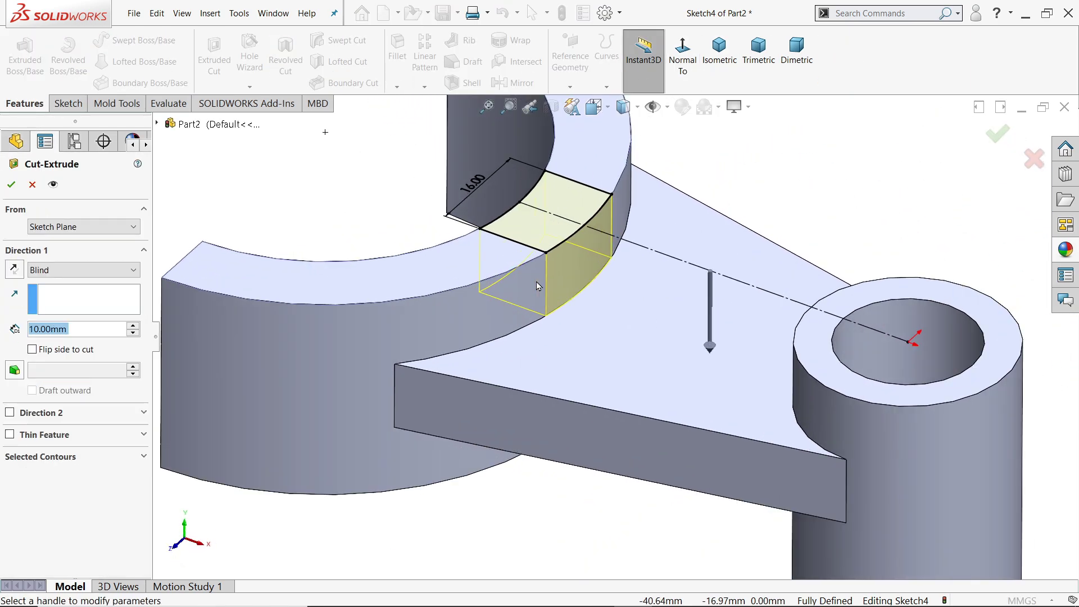
{"action": "left_click", "coordinate": [51, 272]}
{"action": "key", "text": "Escape"}
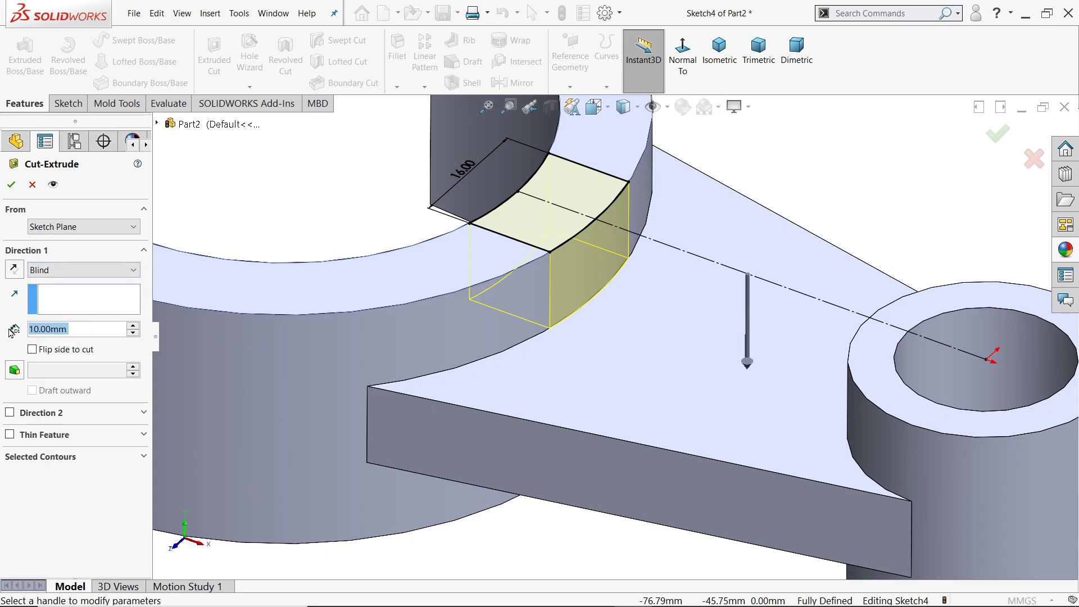
{"action": "type", "text": "6"}
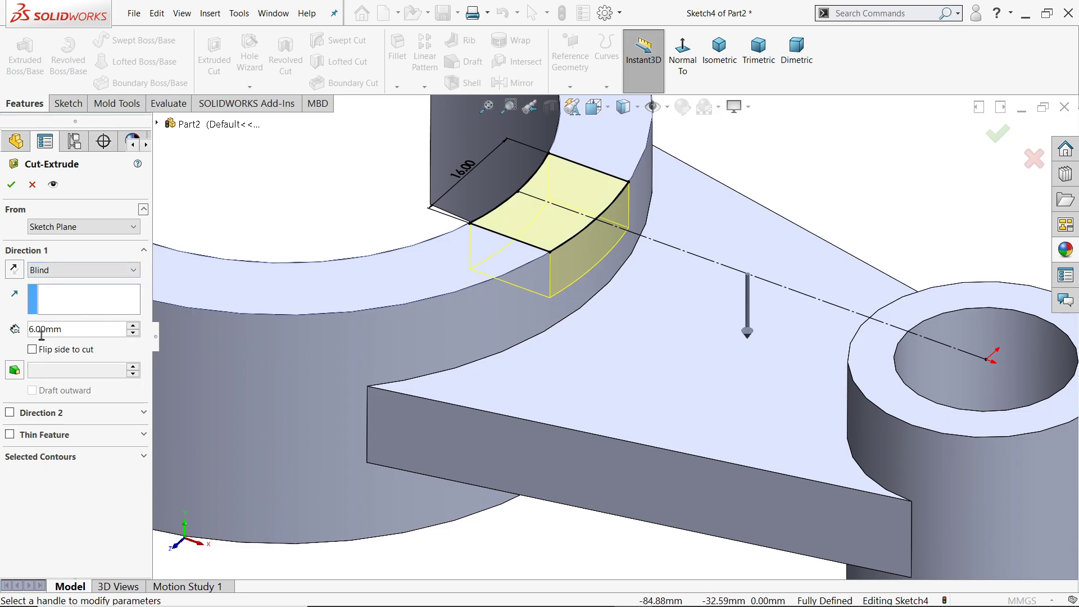
{"action": "left_click", "coordinate": [10, 185]}
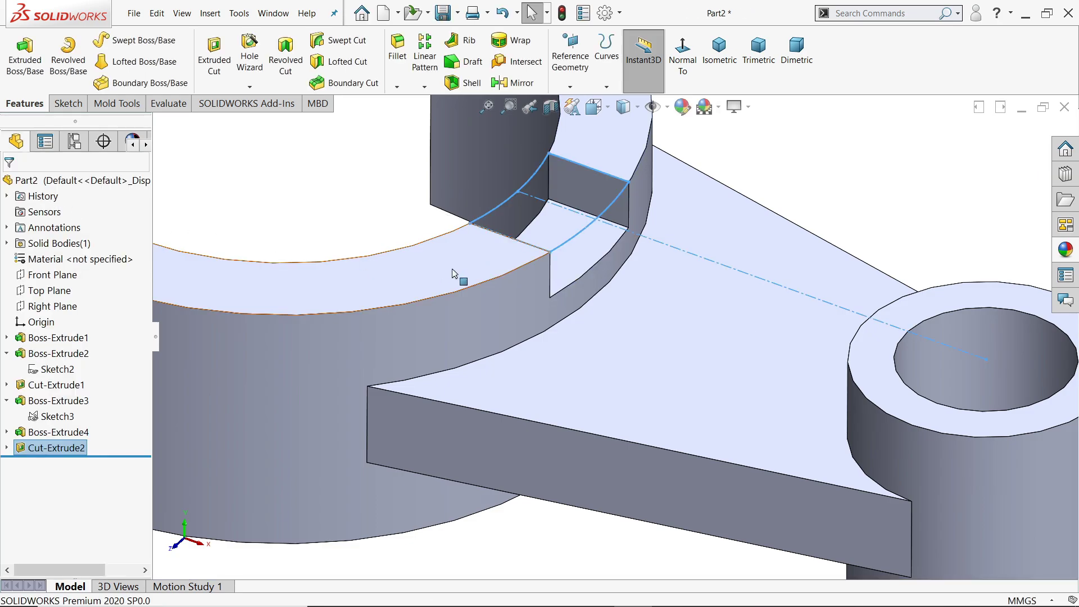
{"action": "scroll", "coordinate": [562, 315], "scroll_direction": "up", "scroll_amount": 5}
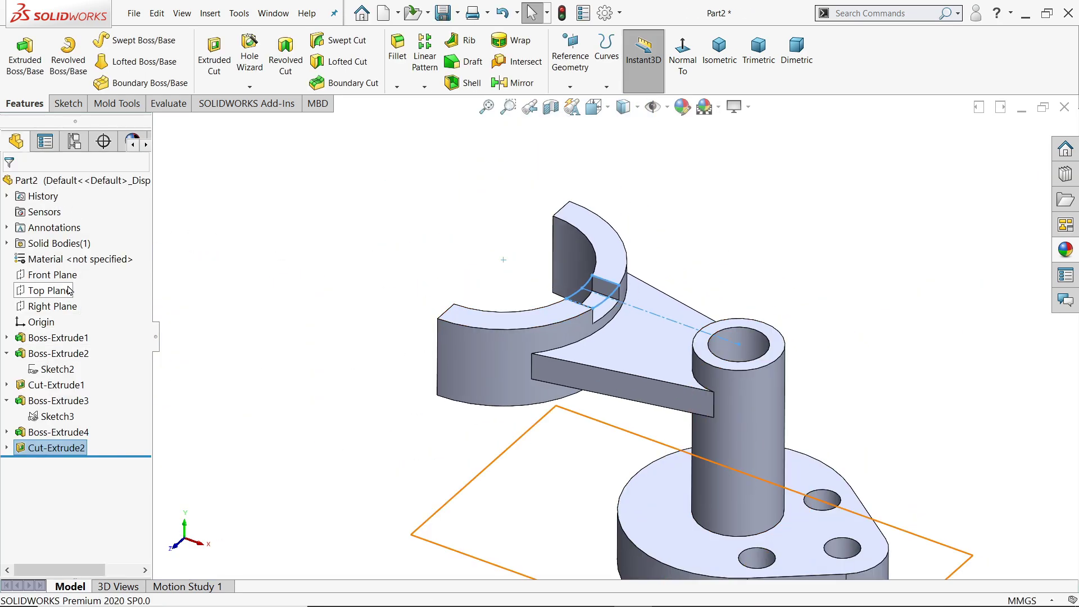
Step: Sketch a 12 × 18 mm centre rectangle on the Front Plane over the column
{"action": "left_click", "coordinate": [54, 275]}
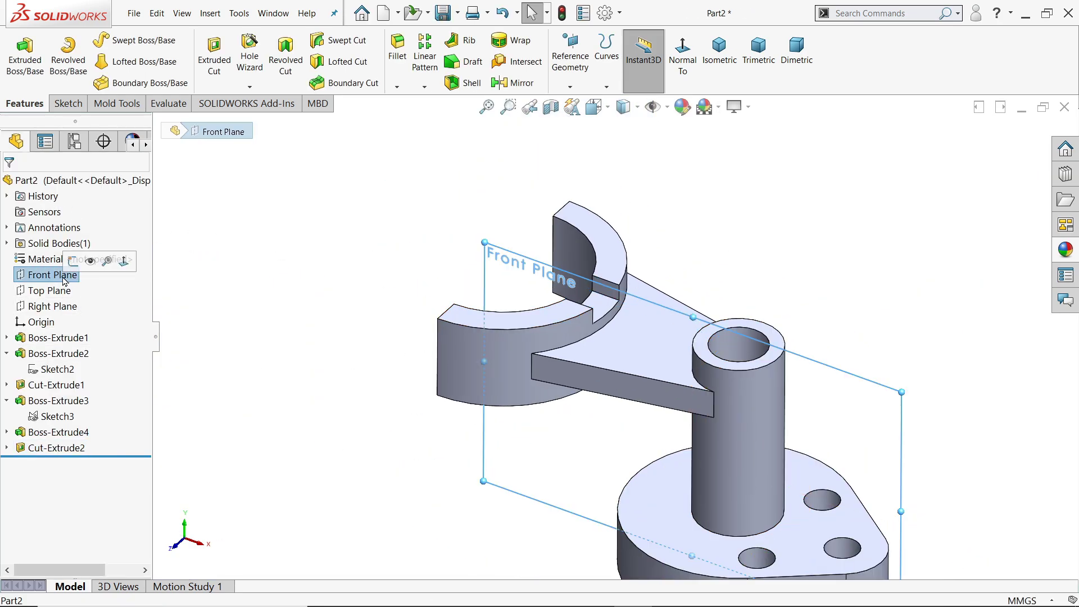
{"action": "left_click", "coordinate": [73, 264]}
{"action": "scroll", "coordinate": [640, 309], "scroll_direction": "down", "scroll_amount": 5}
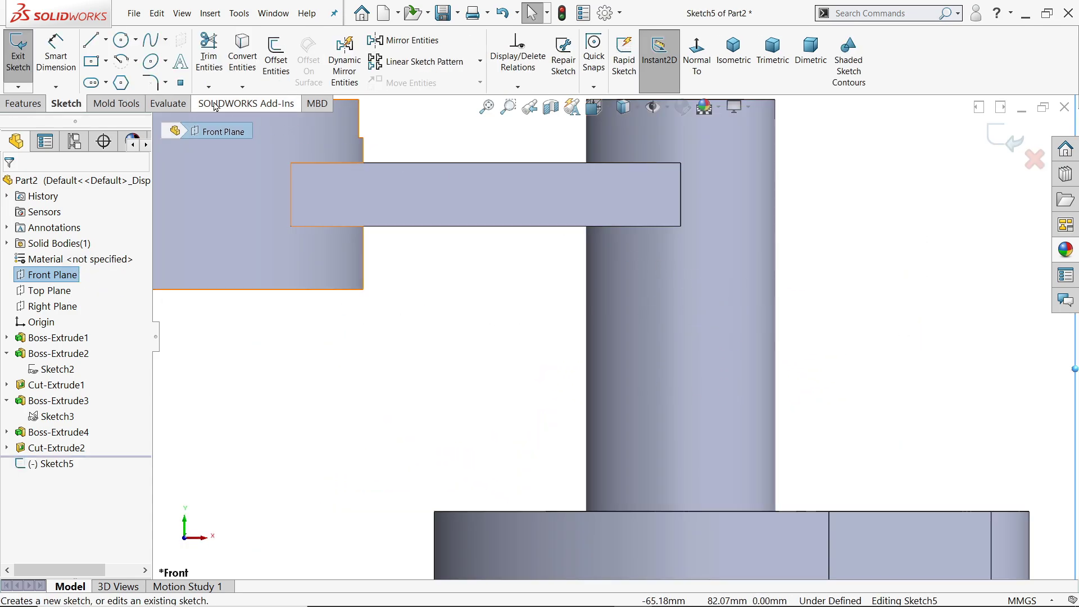
{"action": "left_click", "coordinate": [100, 66]}
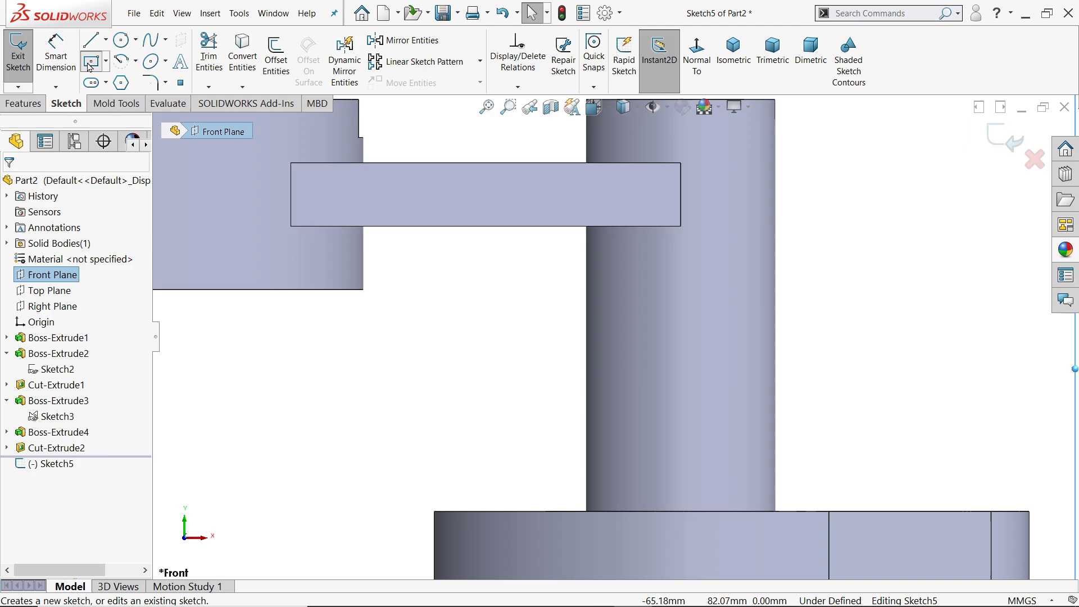
{"action": "left_click", "coordinate": [688, 317]}
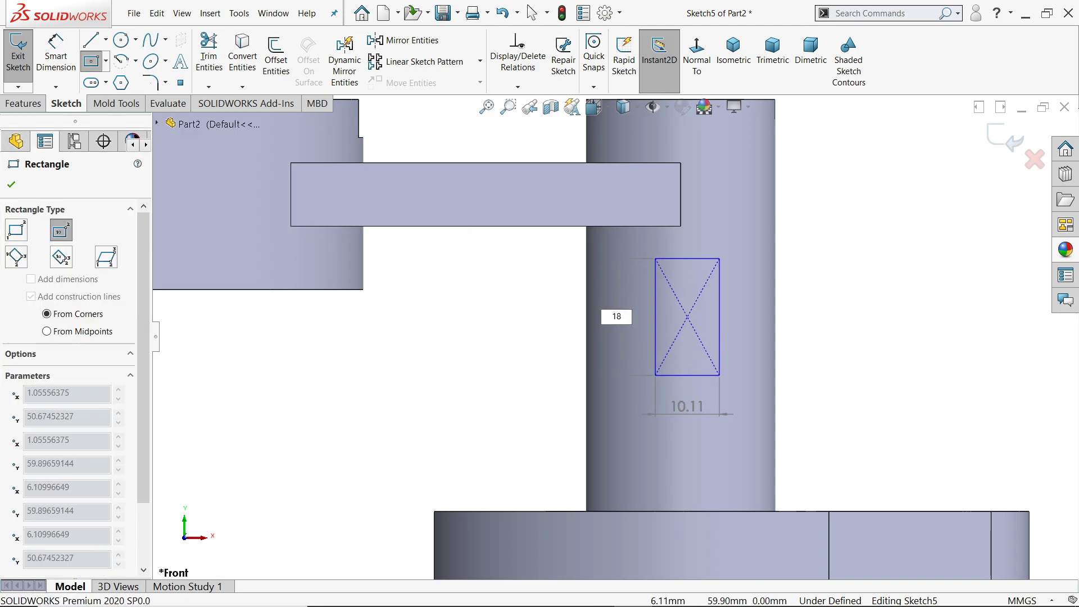
{"action": "key", "text": "Tab"}
{"action": "type", "text": "12"}
{"action": "key", "text": "Return"}
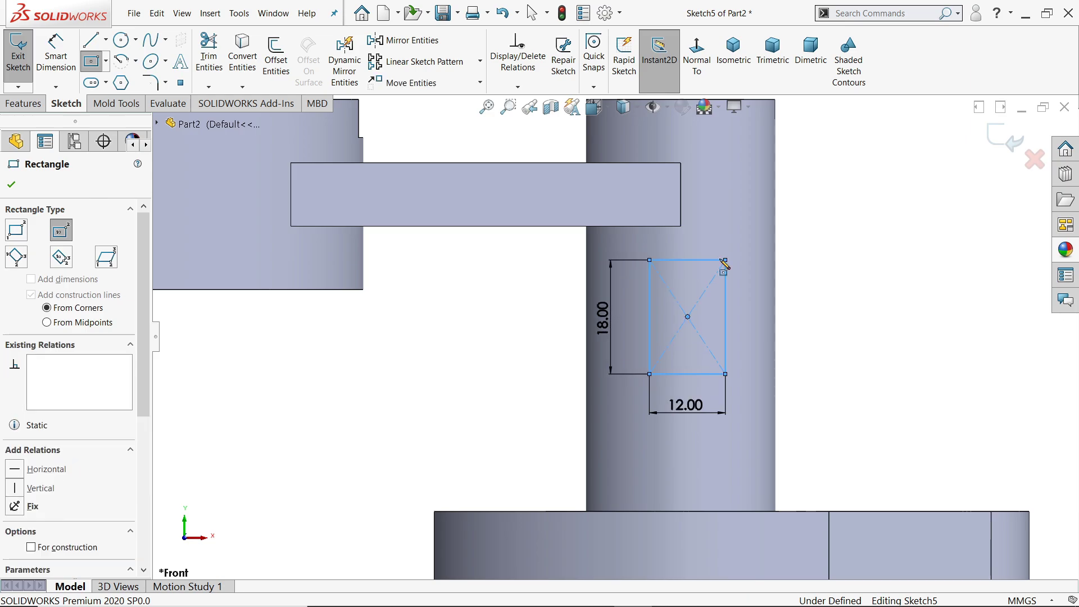
Step: Dimension the rectangle's top edge 30 mm below the column's top edge
{"action": "left_click", "coordinate": [55, 57]}
{"action": "scroll", "coordinate": [613, 282], "scroll_direction": "up", "scroll_amount": 3}
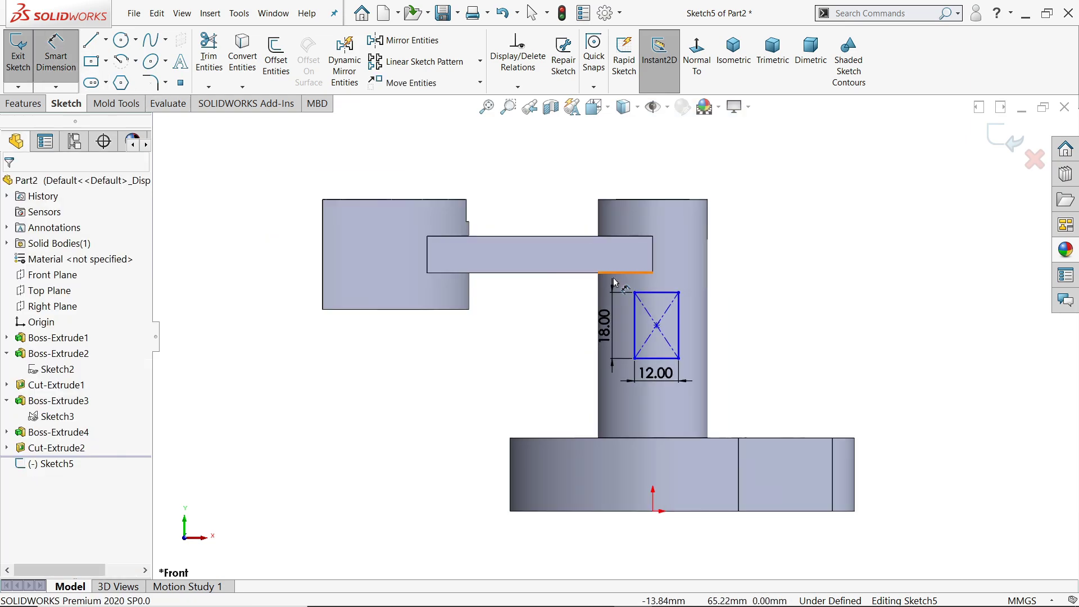
{"action": "left_click", "coordinate": [655, 294]}
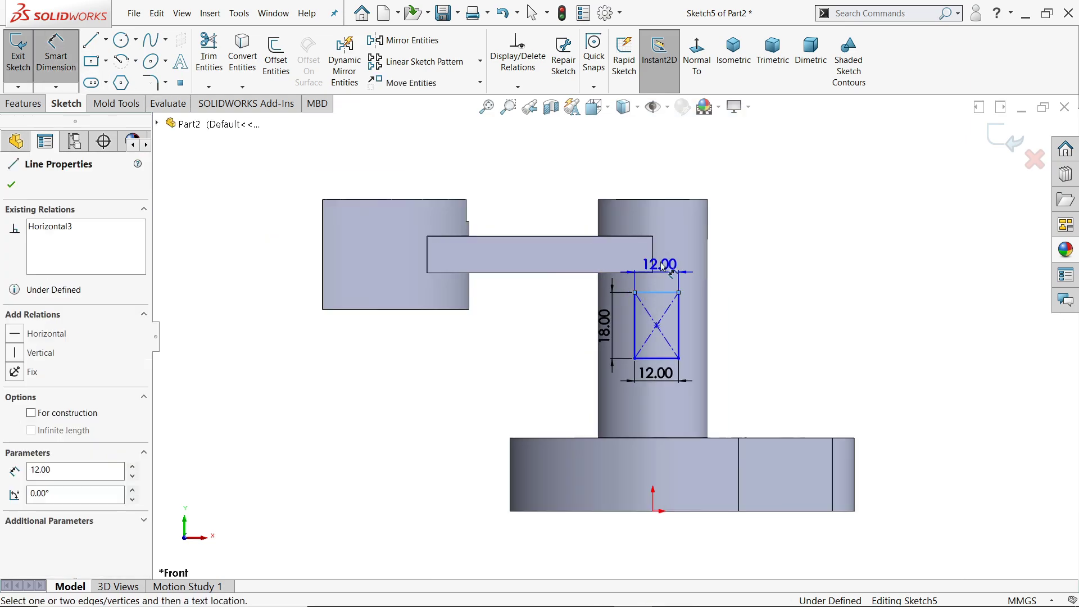
{"action": "left_click", "coordinate": [670, 204]}
{"action": "left_click", "coordinate": [740, 247]}
{"action": "type", "text": "30"}
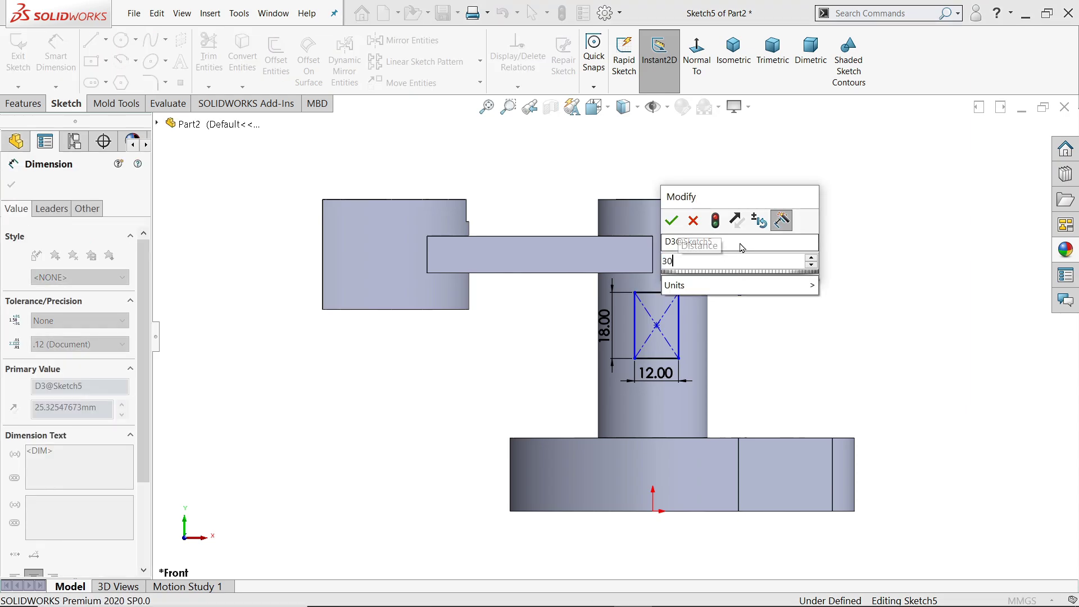
{"action": "key", "text": "Return"}
{"action": "scroll", "coordinate": [680, 389], "scroll_direction": "down", "scroll_amount": 3}
{"action": "scroll", "coordinate": [675, 385], "scroll_direction": "up", "scroll_amount": 2}
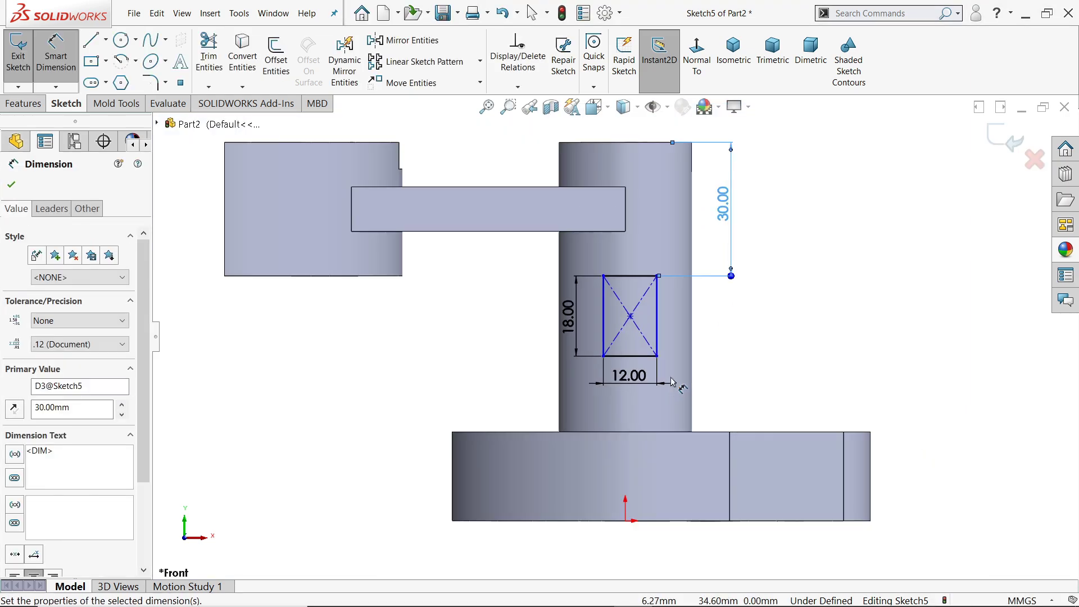
{"action": "scroll", "coordinate": [666, 358], "scroll_direction": "down", "scroll_amount": 3}
{"action": "scroll", "coordinate": [639, 315], "scroll_direction": "up", "scroll_amount": 3}
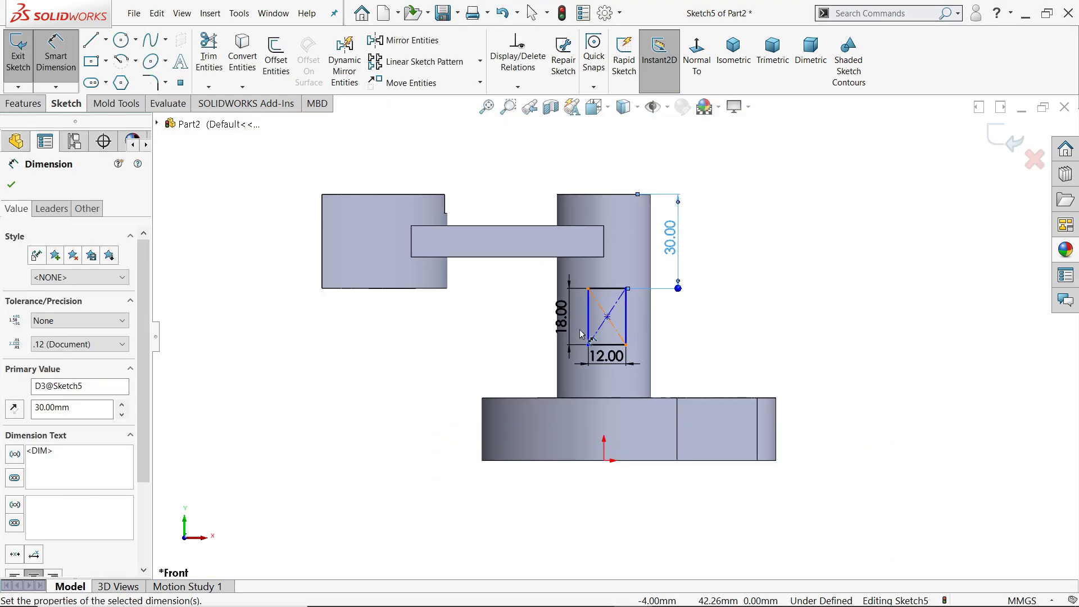
{"action": "right_click", "coordinate": [429, 324]}
{"action": "left_click", "coordinate": [464, 363]}
Step: Align the rectangle's centre point vertically with the sketch origin
{"action": "scroll", "coordinate": [612, 382], "scroll_direction": "down", "scroll_amount": 4}
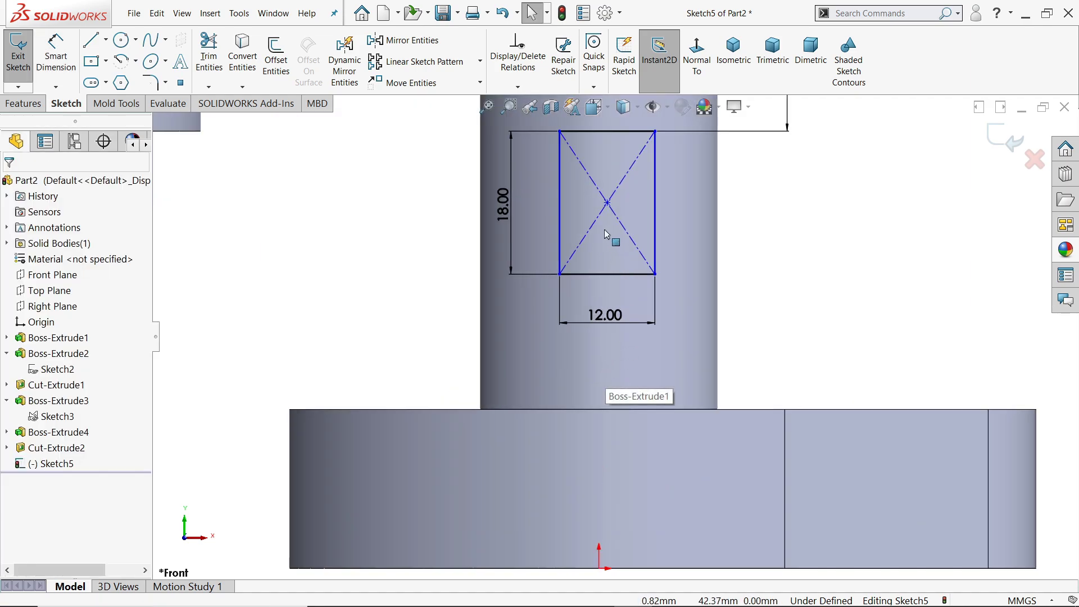
{"action": "left_click", "coordinate": [607, 204]}
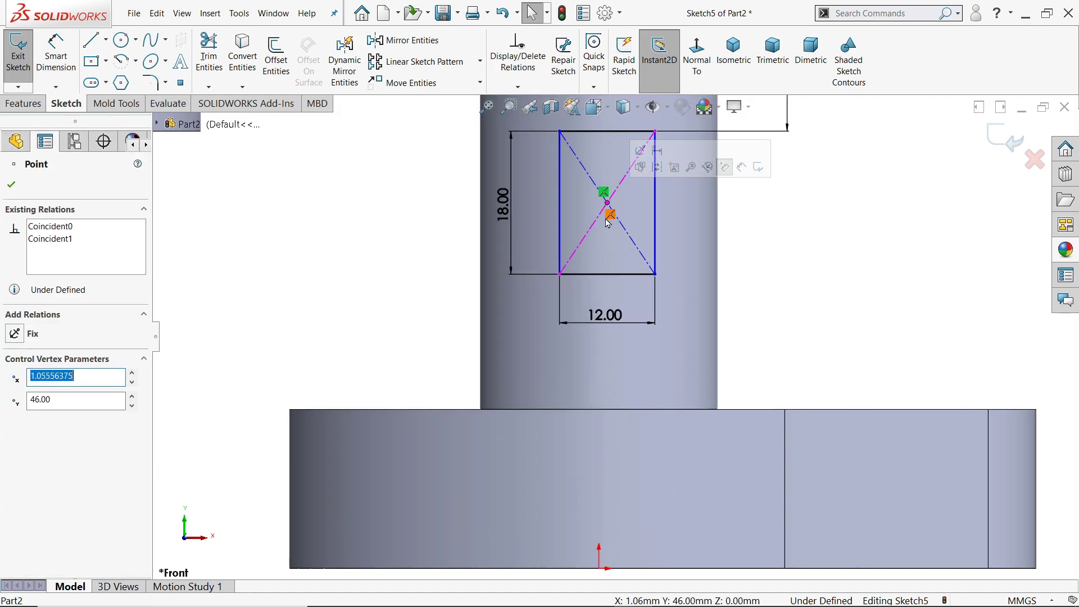
{"action": "left_click", "coordinate": [600, 571]}
{"action": "left_click", "coordinate": [600, 569], "text": "ctrl"}
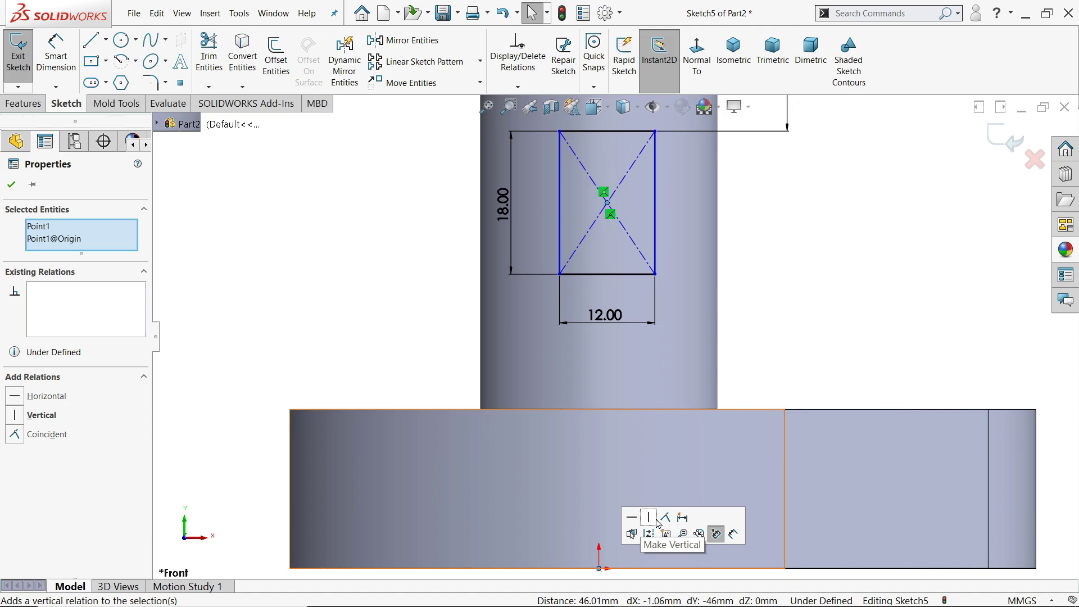
{"action": "left_click", "coordinate": [649, 524]}
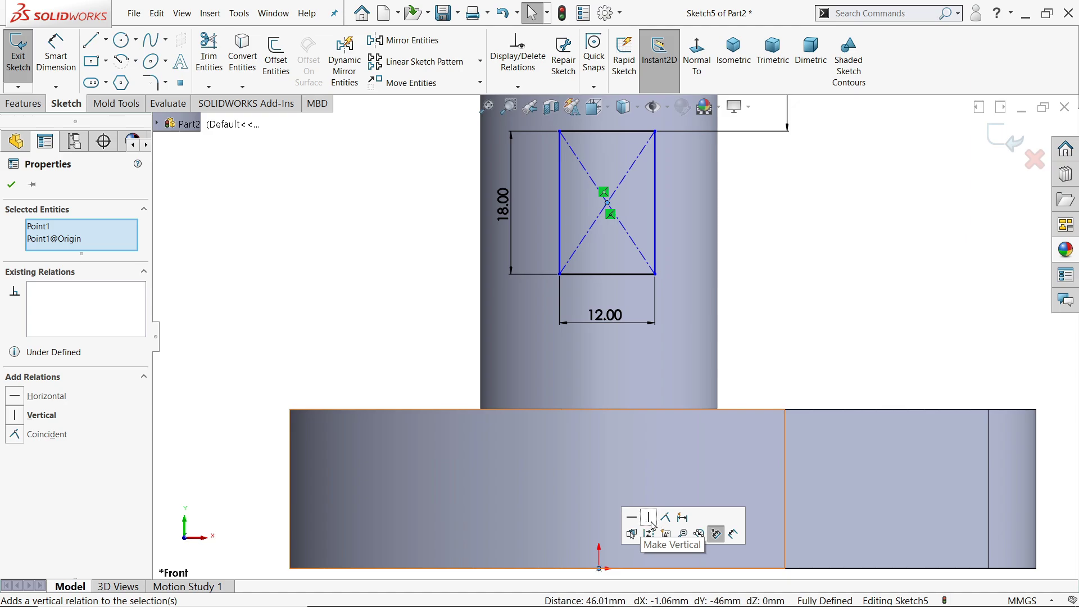
{"action": "scroll", "coordinate": [764, 342], "scroll_direction": "up", "scroll_amount": 2}
{"action": "left_click", "coordinate": [764, 331]}
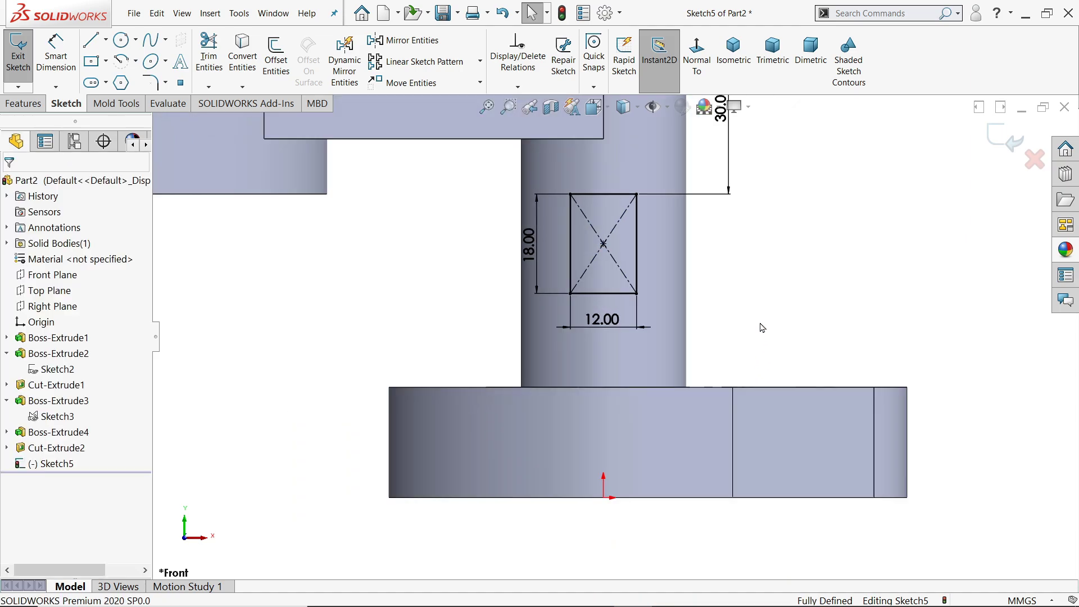
Step: Extruded-cut the 12 × 18 mm rectangle Through All - Both through the boss
{"action": "left_click", "coordinate": [23, 103]}
{"action": "left_click", "coordinate": [214, 56]}
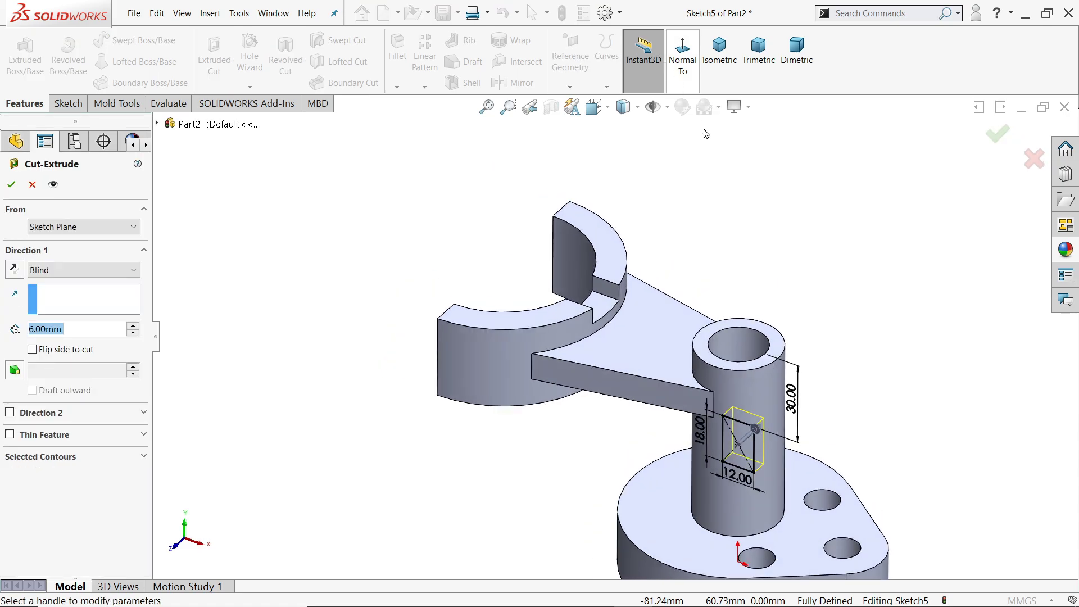
{"action": "scroll", "coordinate": [761, 289], "scroll_direction": "up", "scroll_amount": 1}
{"action": "scroll", "coordinate": [715, 415], "scroll_direction": "down", "scroll_amount": 5}
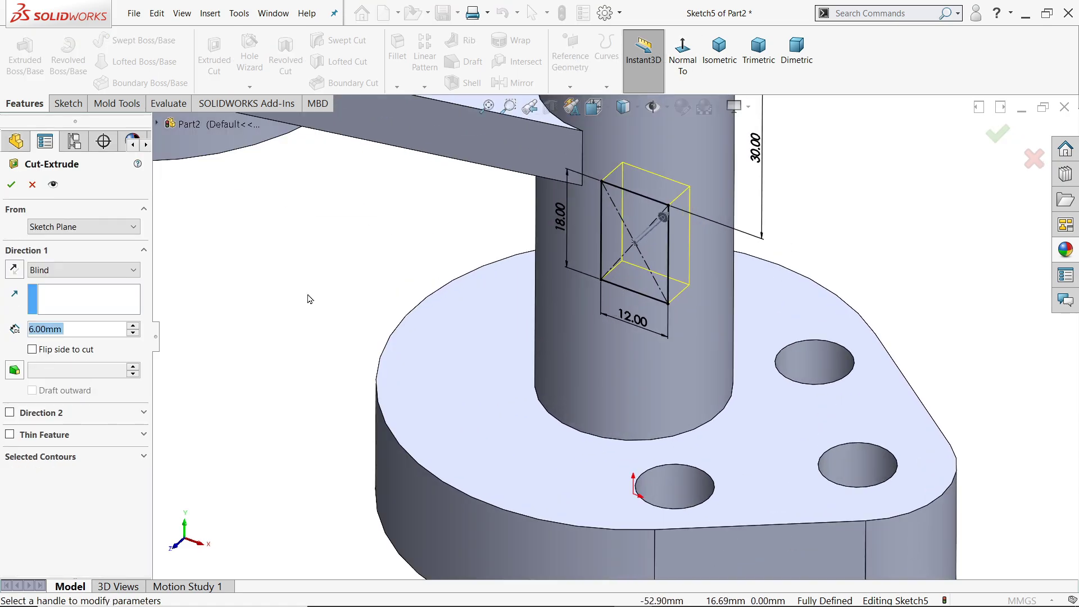
{"action": "left_click", "coordinate": [62, 270]}
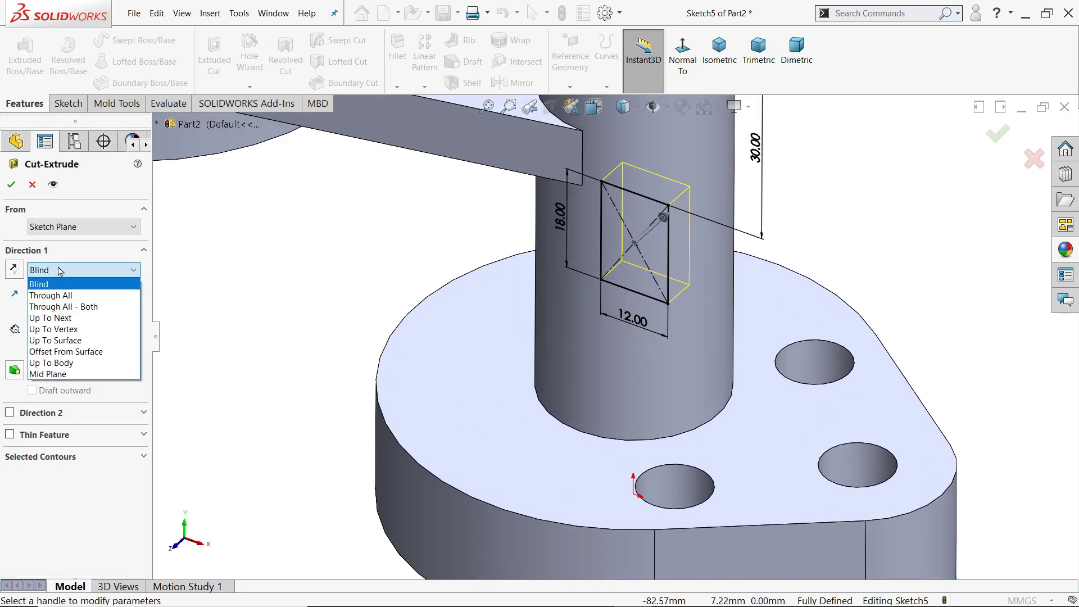
{"action": "left_click", "coordinate": [60, 271]}
{"action": "left_click", "coordinate": [61, 271]}
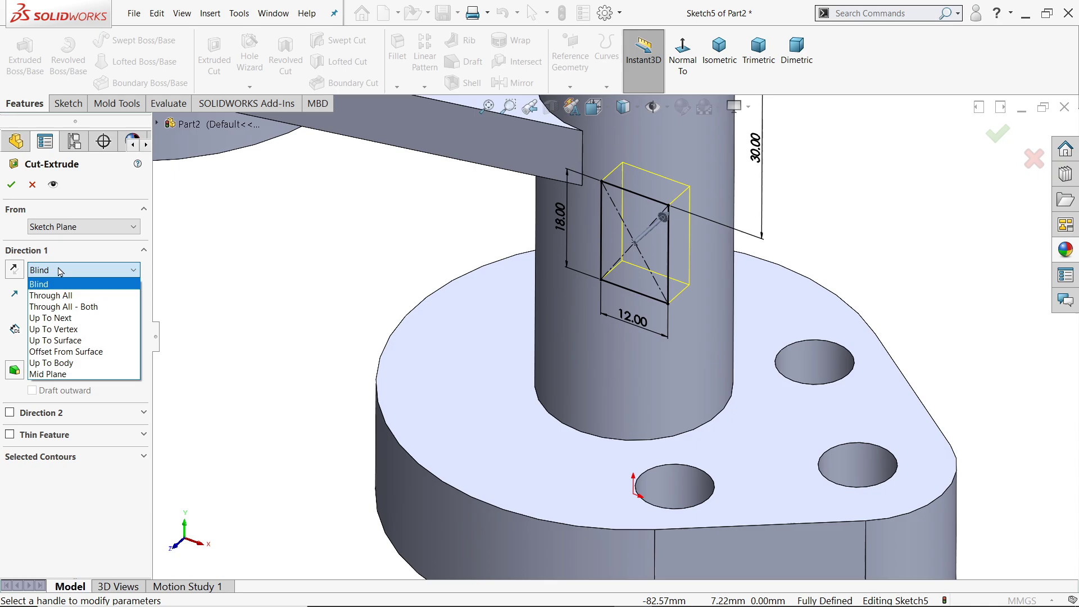
{"action": "left_click", "coordinate": [67, 307]}
{"action": "mouse_move", "coordinate": [188, 365]}
{"action": "middle_mouse_down"}
{"action": "mouse_move", "coordinate": [219, 308]}
{"action": "mouse_move", "coordinate": [138, 306]}
{"action": "mouse_move", "coordinate": [228, 309]}
{"action": "mouse_move", "coordinate": [218, 322]}
{"action": "middle_mouse_up"}
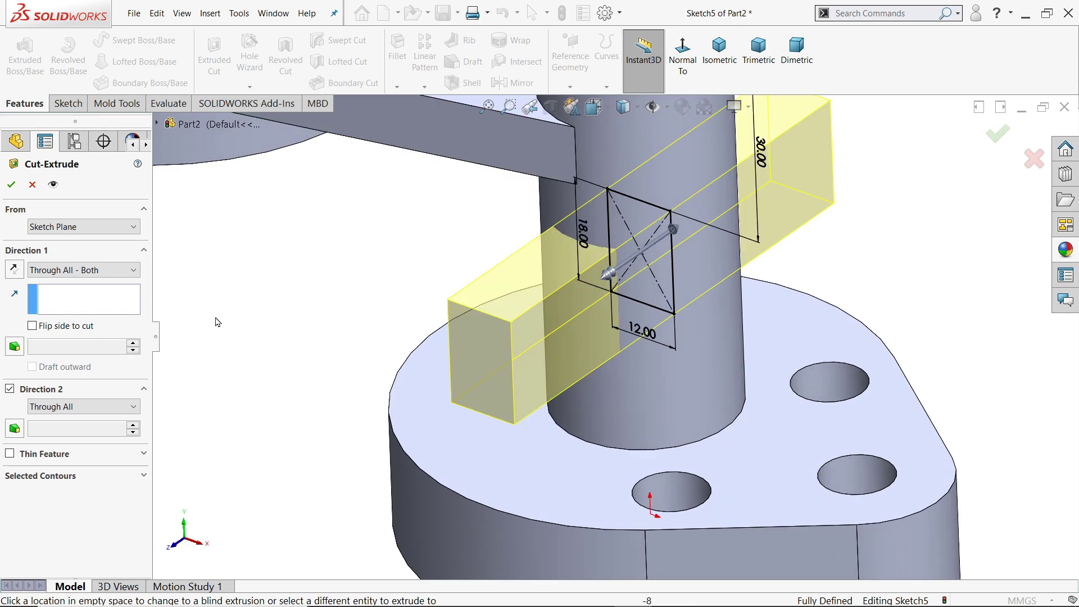
{"action": "left_click", "coordinate": [12, 185]}
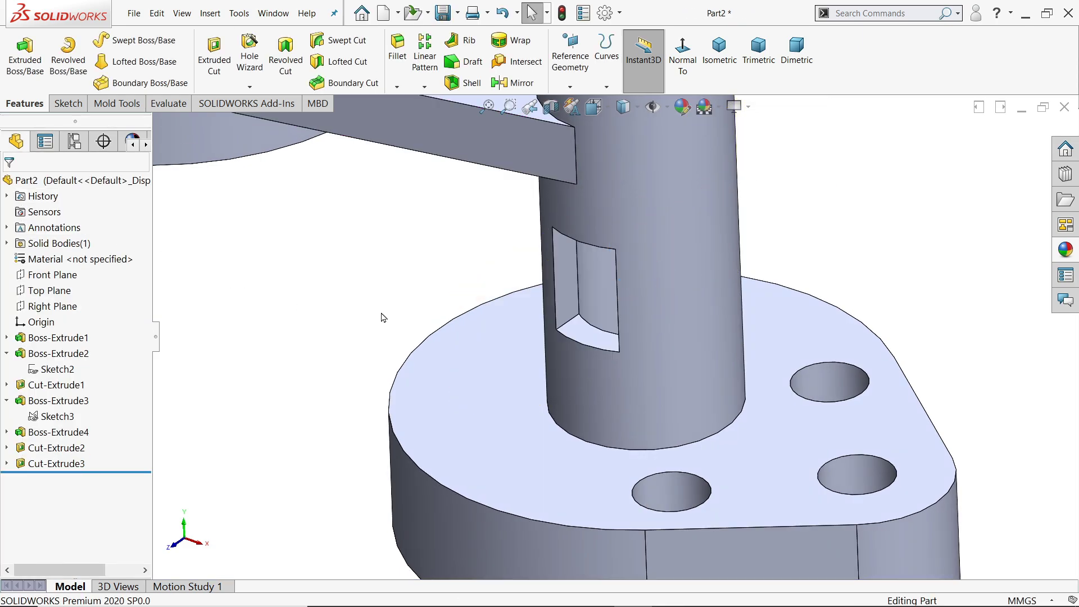
Step: Start a new sketch on the Front Plane
{"action": "mouse_move", "coordinate": [384, 318]}
{"action": "middle_mouse_down"}
{"action": "mouse_move", "coordinate": [441, 243]}
{"action": "mouse_move", "coordinate": [387, 314]}
{"action": "middle_mouse_up"}
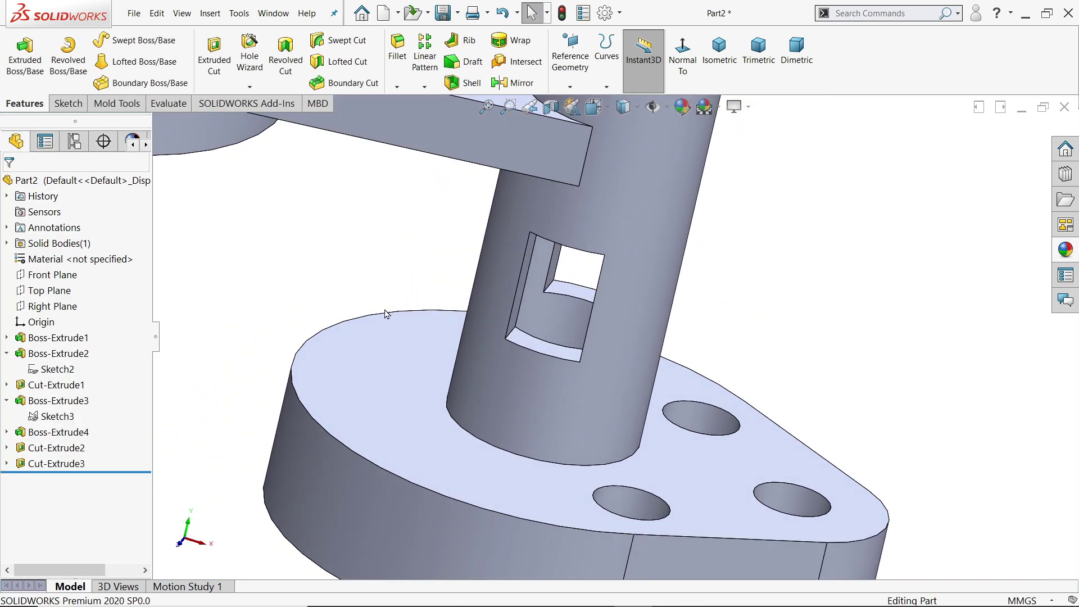
{"action": "left_click", "coordinate": [67, 276]}
{"action": "left_click", "coordinate": [96, 251]}
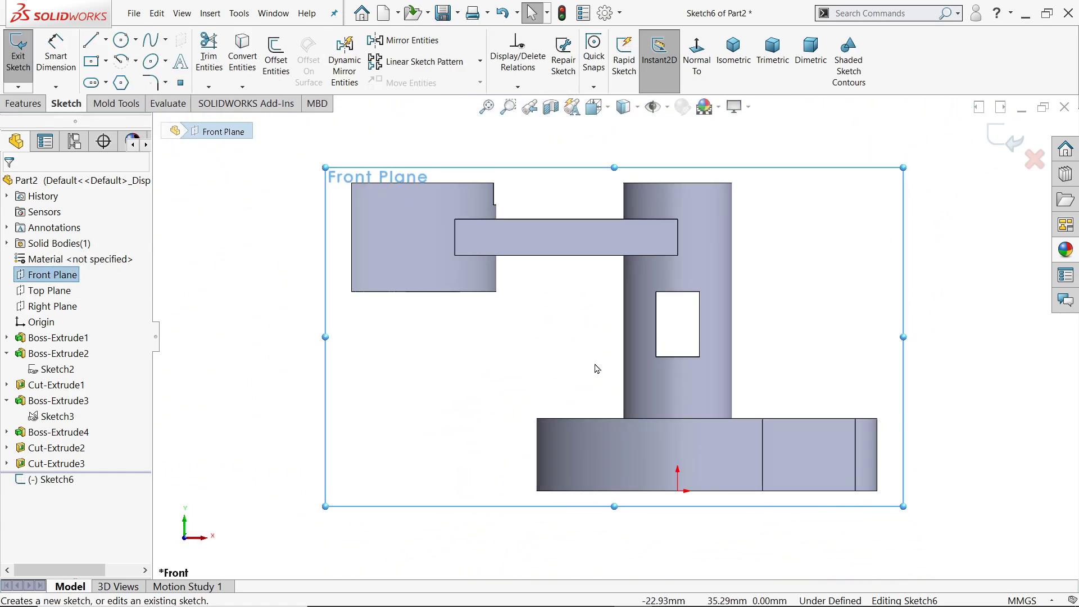
{"action": "scroll", "coordinate": [597, 369], "scroll_direction": "down", "scroll_amount": 2}
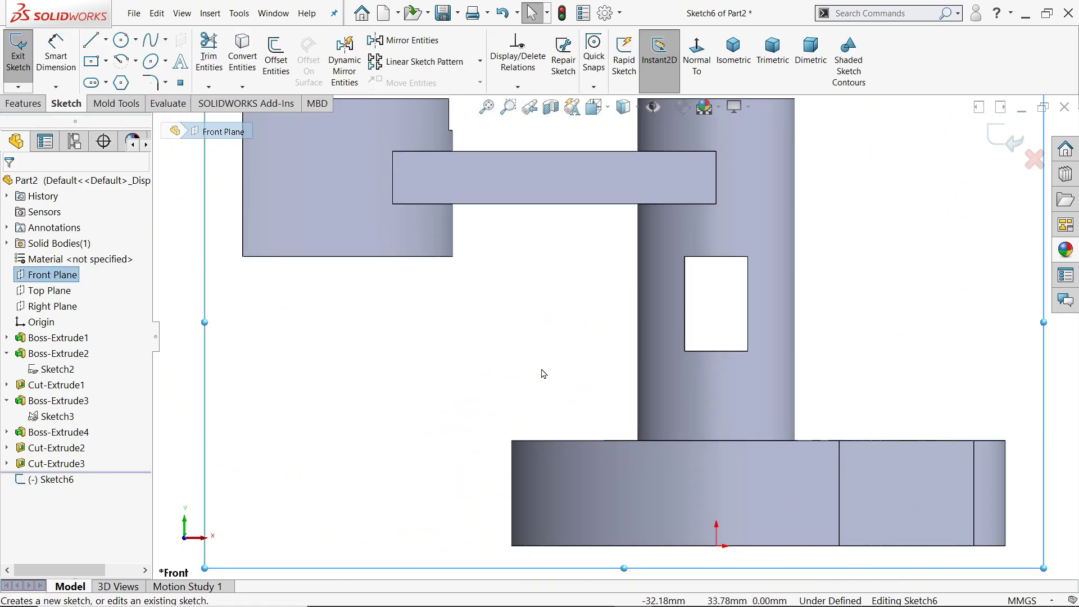
Step: Draw a slanted line from the base's top corner up to the fork block's corner
{"action": "left_click", "coordinate": [91, 40]}
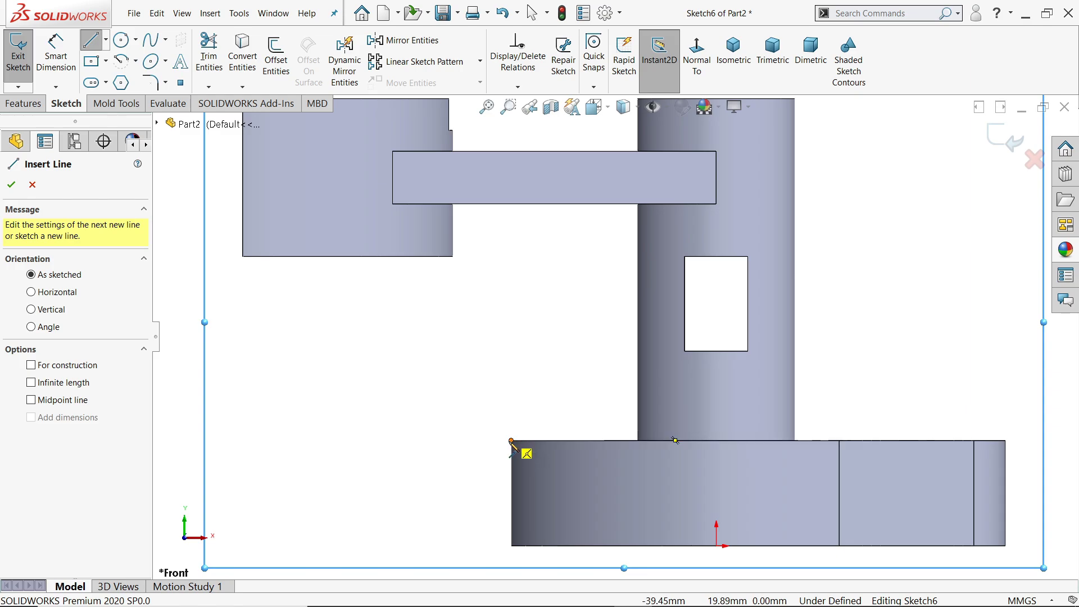
{"action": "left_click", "coordinate": [511, 440]}
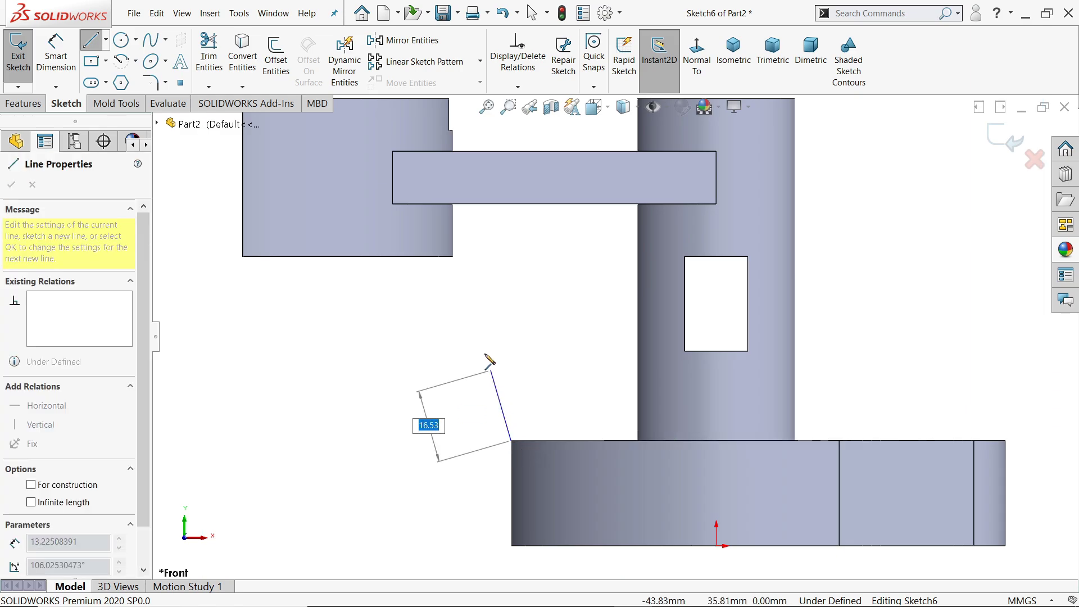
{"action": "left_click", "coordinate": [454, 257]}
{"action": "right_click", "coordinate": [526, 221]}
{"action": "left_click", "coordinate": [539, 272]}
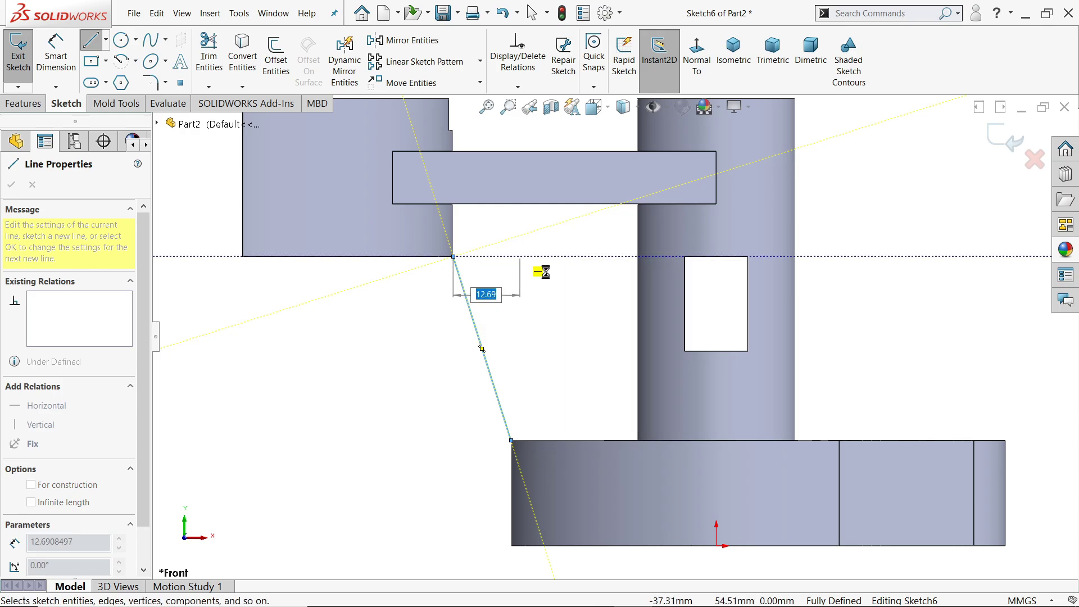
{"action": "scroll", "coordinate": [528, 355], "scroll_direction": "down", "scroll_amount": 2}
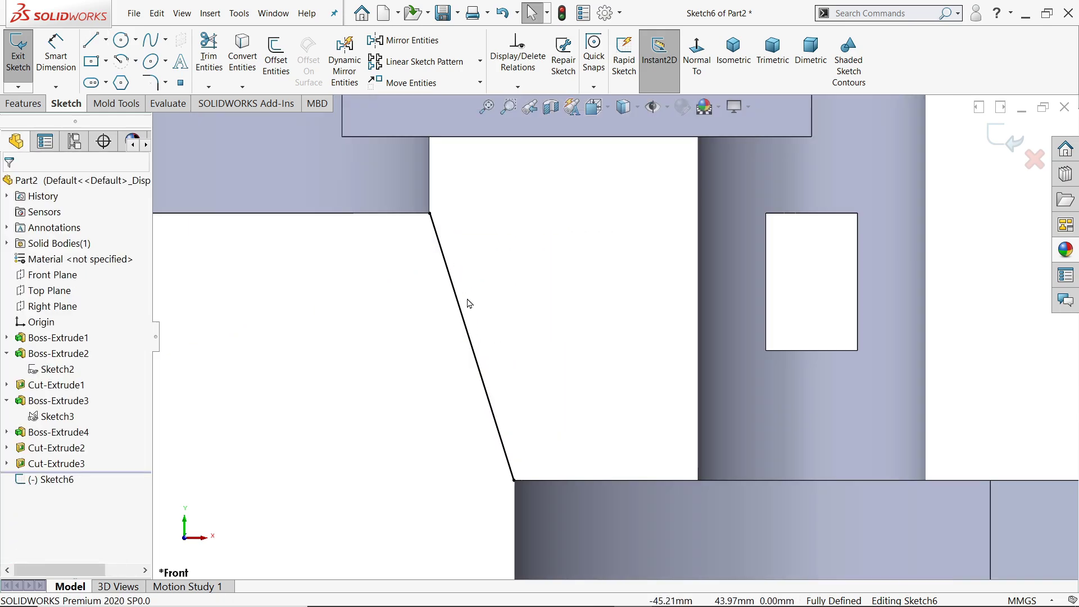
{"action": "scroll", "coordinate": [523, 303], "scroll_direction": "up", "scroll_amount": 2}
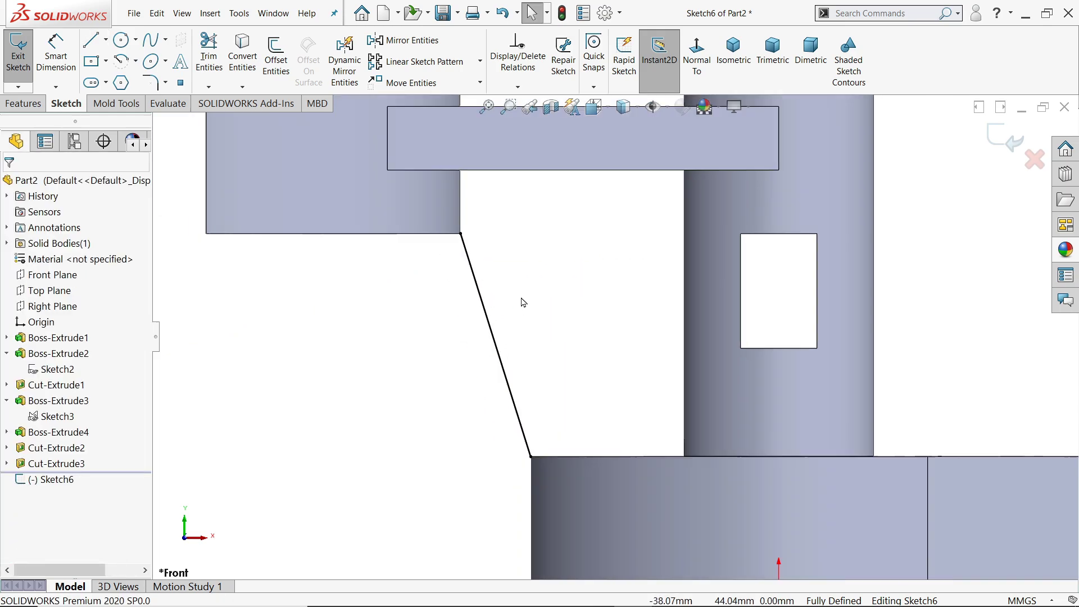
{"action": "scroll", "coordinate": [582, 284], "scroll_direction": "up", "scroll_amount": 2}
{"action": "mouse_move", "coordinate": [578, 279]}
{"action": "middle_mouse_down"}
{"action": "mouse_move", "coordinate": [617, 314]}
{"action": "mouse_move", "coordinate": [621, 270]}
{"action": "middle_mouse_up"}
{"action": "scroll", "coordinate": [624, 247], "scroll_direction": "down", "scroll_amount": 3}
Step: Build a 10 mm rib from the slanted line with thickness on both sides
{"action": "left_click", "coordinate": [23, 104]}
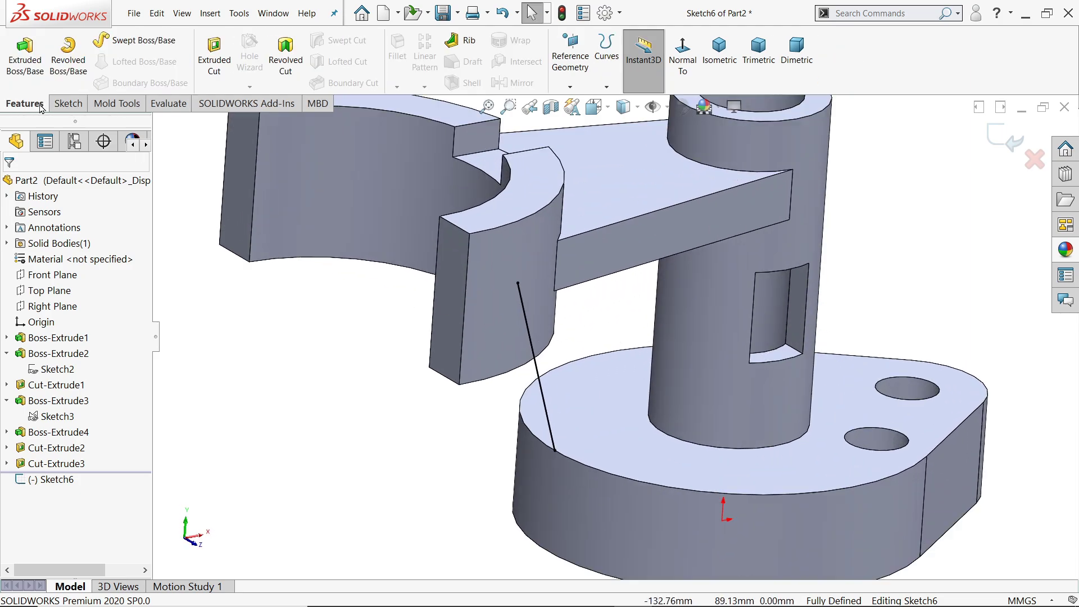
{"action": "left_click", "coordinate": [468, 42]}
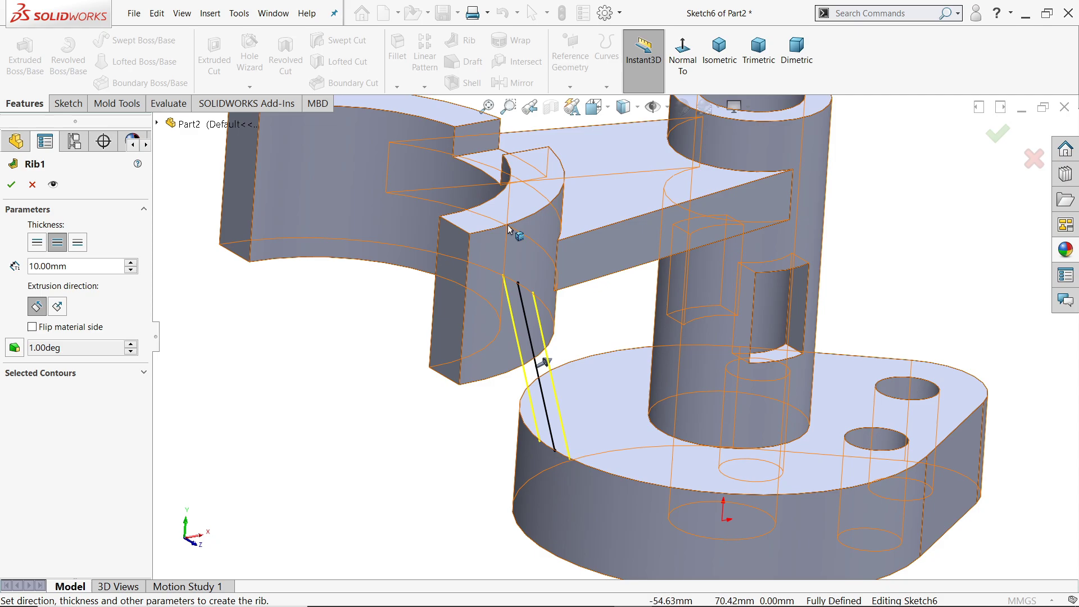
{"action": "scroll", "coordinate": [582, 380], "scroll_direction": "down", "scroll_amount": 3}
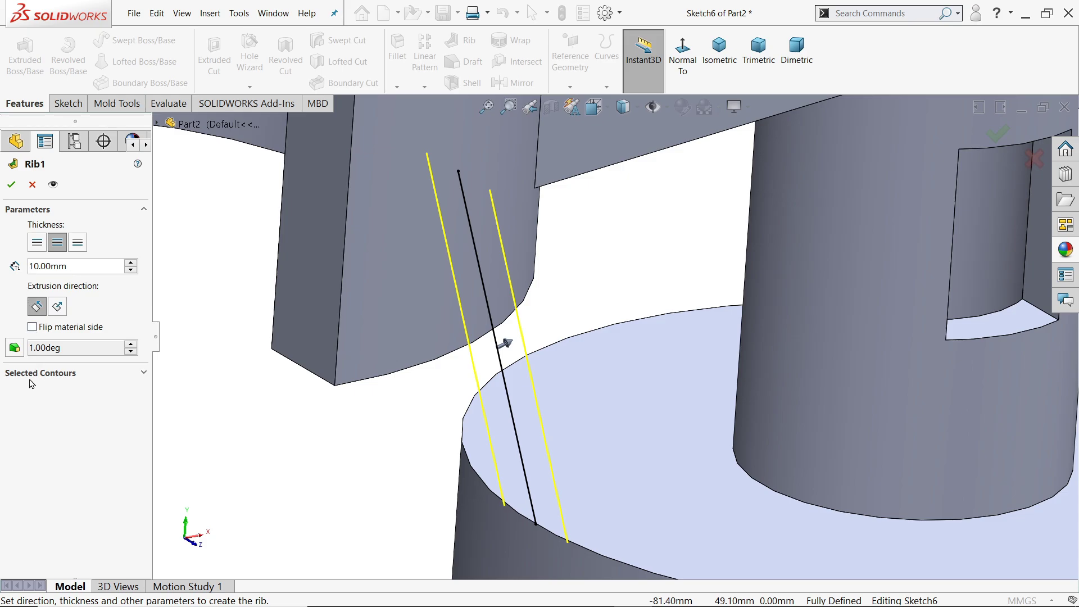
{"action": "left_click", "coordinate": [12, 185]}
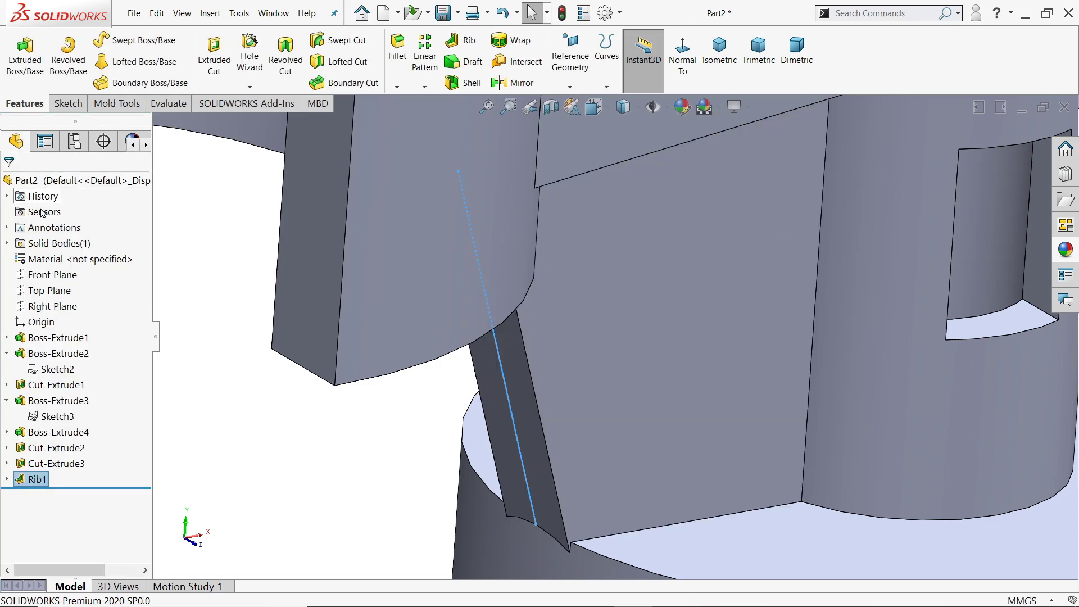
Step: Orbit and zoom around the new rib, fitting the whole part in view
{"action": "scroll", "coordinate": [515, 323], "scroll_direction": "up", "scroll_amount": 5}
{"action": "middle_click_drag", "start_coordinate": [494, 375], "coordinate": [710, 373]}
{"action": "scroll", "coordinate": [710, 373], "scroll_direction": "down", "scroll_amount": 5}
{"action": "middle_click_drag", "start_coordinate": [809, 385], "coordinate": [542, 321]}
{"action": "scroll", "coordinate": [599, 313], "scroll_direction": "down", "scroll_amount": 3}
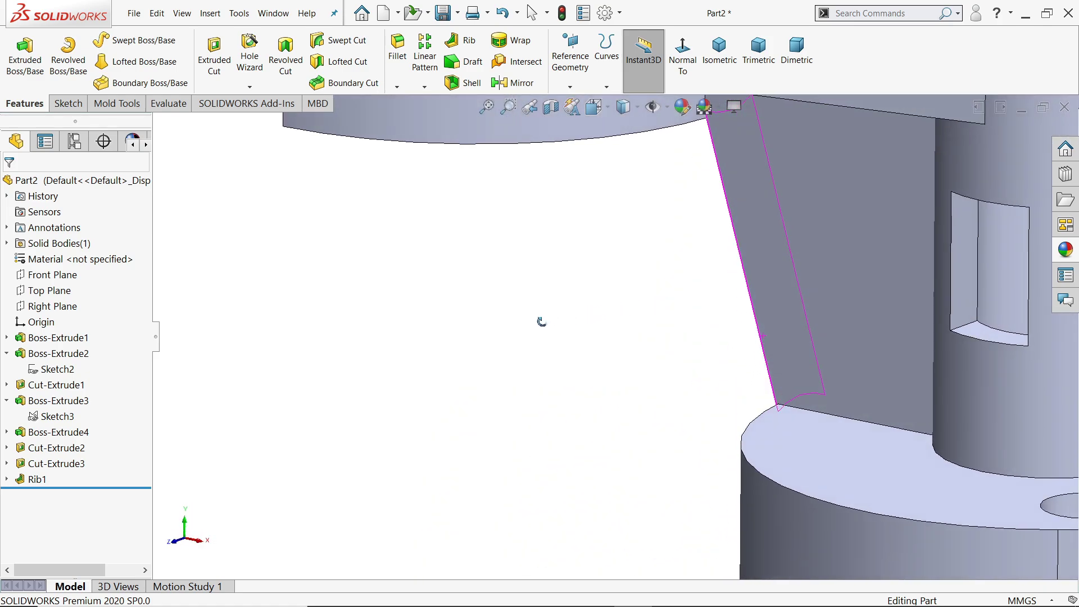
{"action": "key", "text": "f"}
{"action": "middle_click_drag", "start_coordinate": [496, 376], "coordinate": [571, 385]}
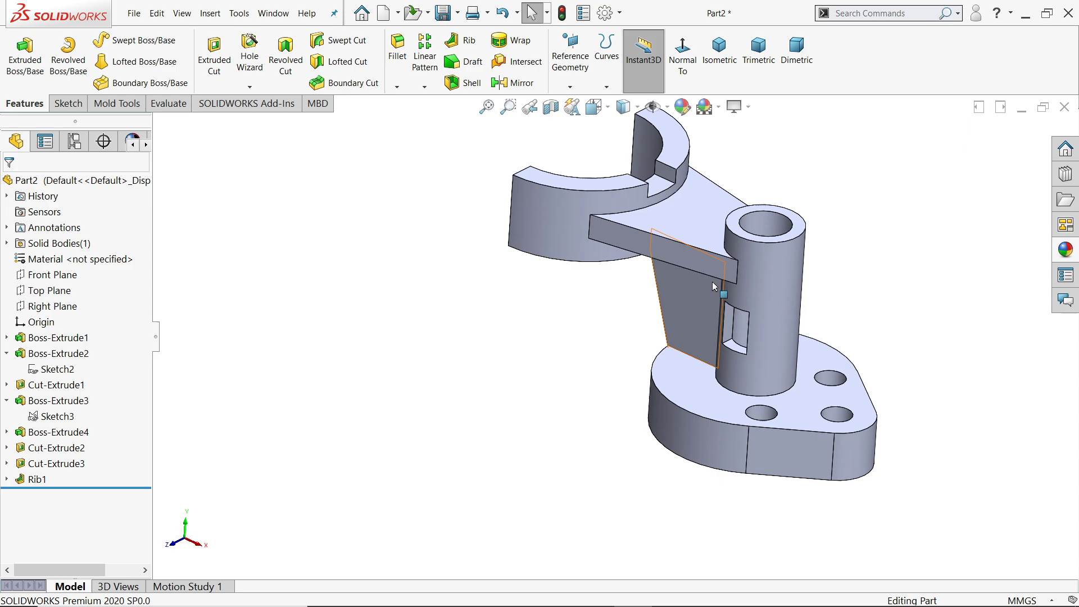
Step: Turn on RealView Graphics shading for the part display
{"action": "left_click", "coordinate": [737, 106]}
{"action": "left_click", "coordinate": [764, 127]}
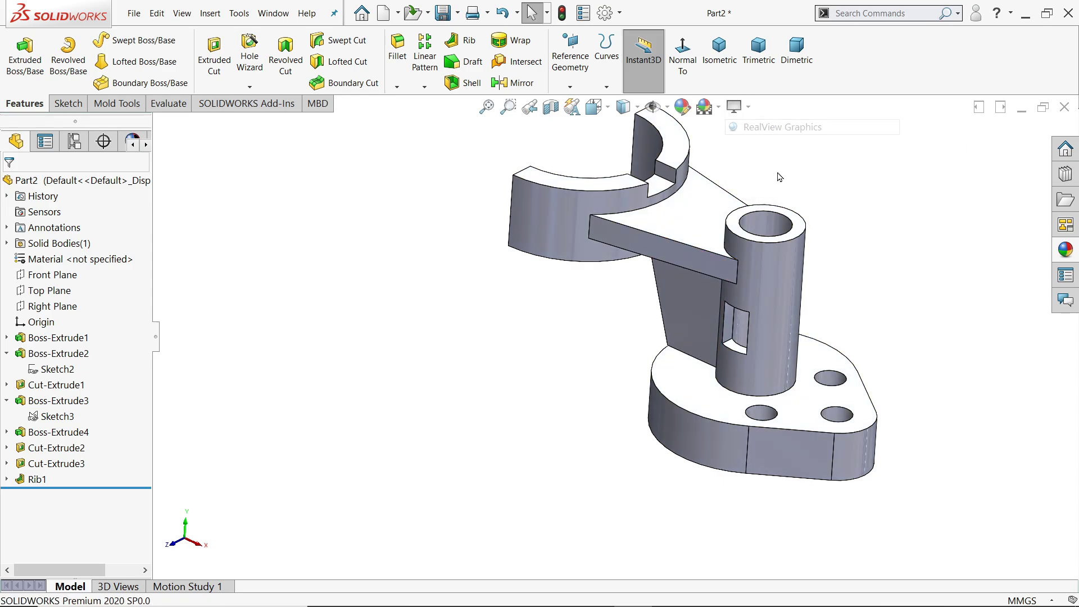
{"action": "scroll", "coordinate": [779, 316], "scroll_direction": "down", "scroll_amount": 2}
{"action": "scroll", "coordinate": [675, 402], "scroll_direction": "up", "scroll_amount": 3}
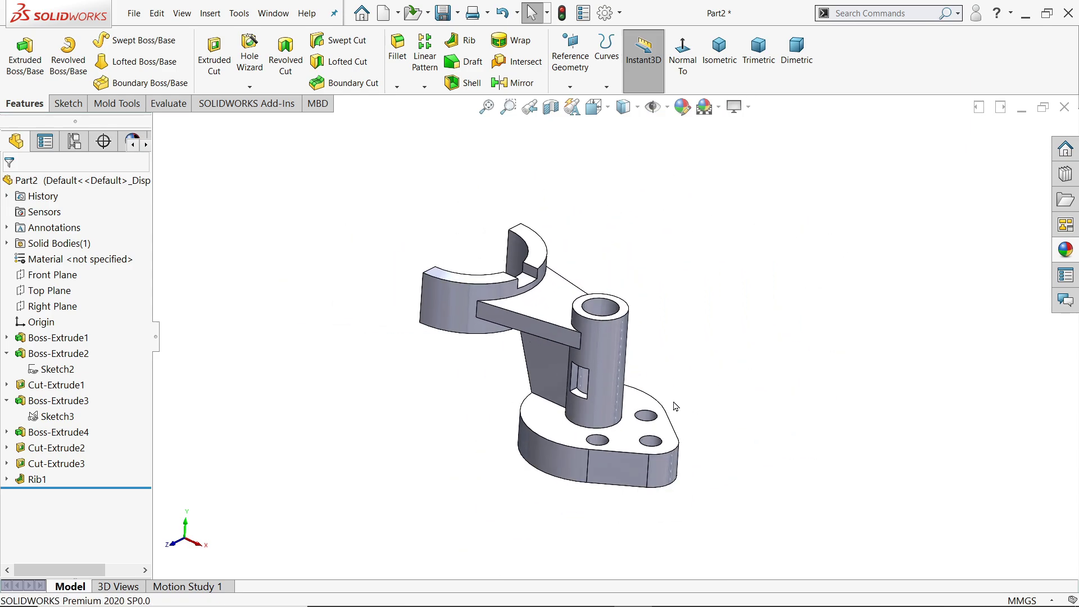
{"action": "scroll", "coordinate": [697, 352], "scroll_direction": "down", "scroll_amount": 3}
{"action": "mouse_move", "coordinate": [697, 352]}
{"action": "middle_mouse_down"}
{"action": "mouse_move", "coordinate": [677, 322]}
{"action": "mouse_move", "coordinate": [693, 345]}
{"action": "mouse_move", "coordinate": [686, 353]}
{"action": "middle_mouse_up"}
Step: Apply the brushed copper appearance from Metal > Copper to the whole bracket
{"action": "left_click", "coordinate": [1067, 249]}
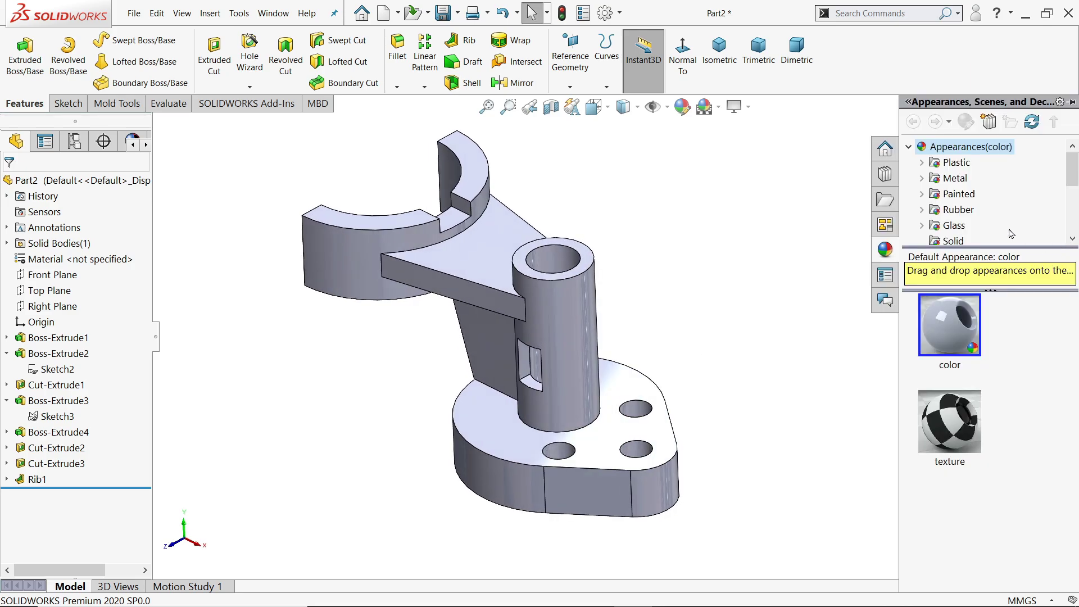
{"action": "left_click", "coordinate": [928, 178]}
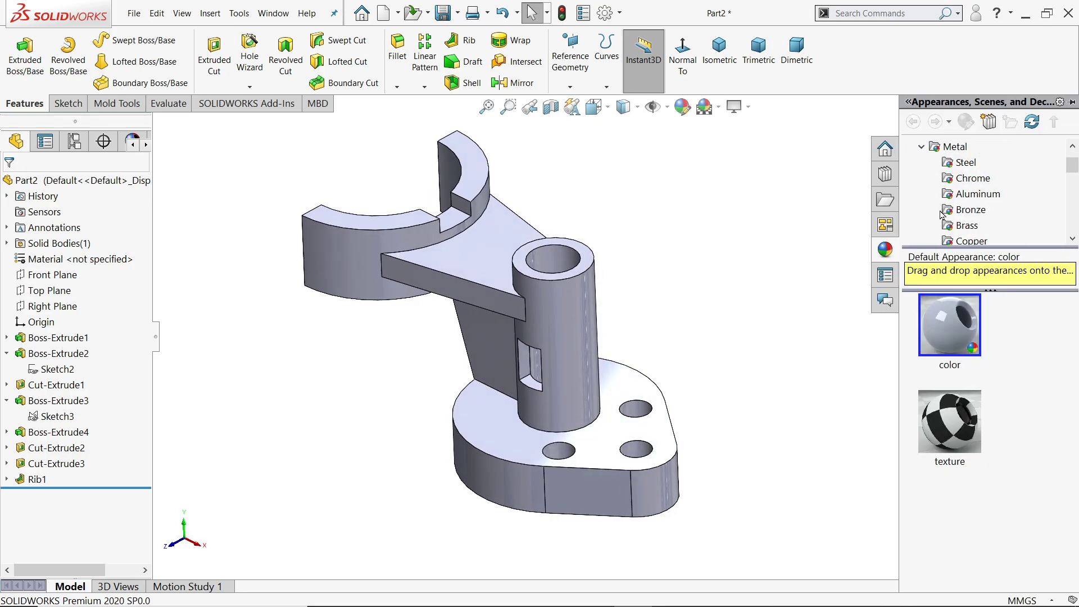
{"action": "left_click_drag", "start_coordinate": [1072, 167], "coordinate": [1074, 170]}
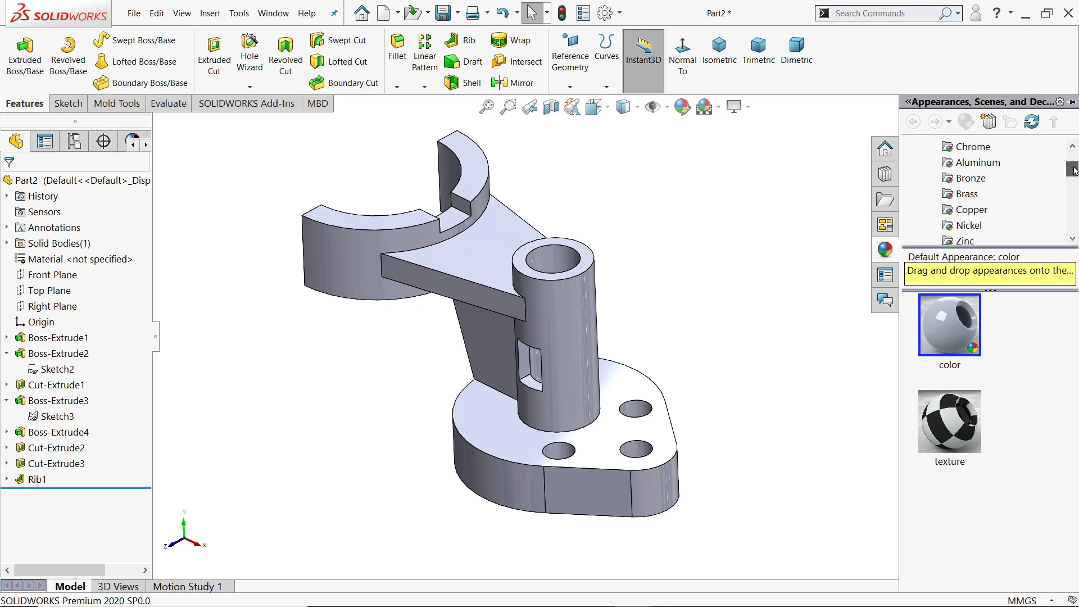
{"action": "left_click", "coordinate": [961, 212]}
{"action": "double_click", "coordinate": [951, 433]}
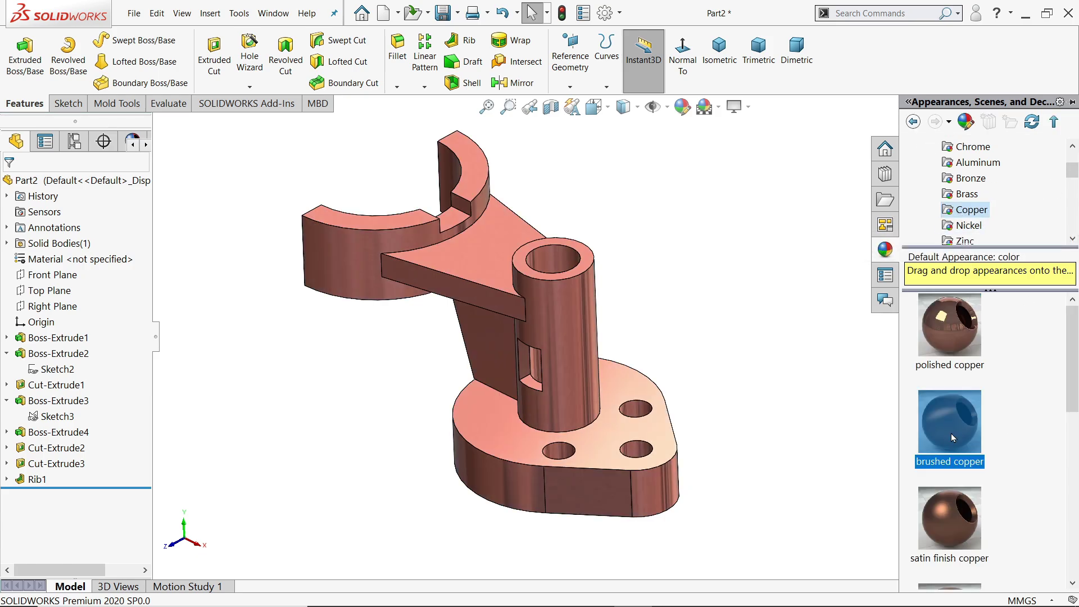